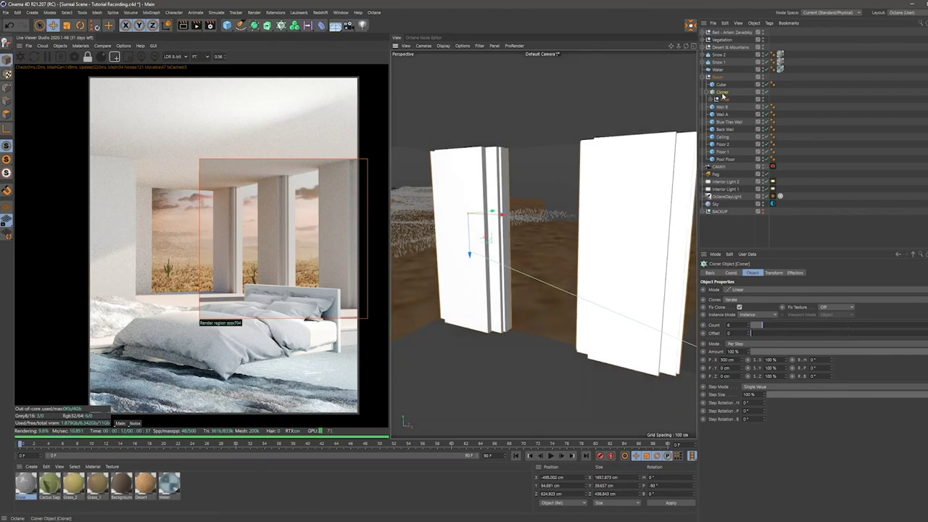
Step: Rename the cloner to Pillars, try saving with Ctrl+S, and dismiss the write error
text(Pillars)
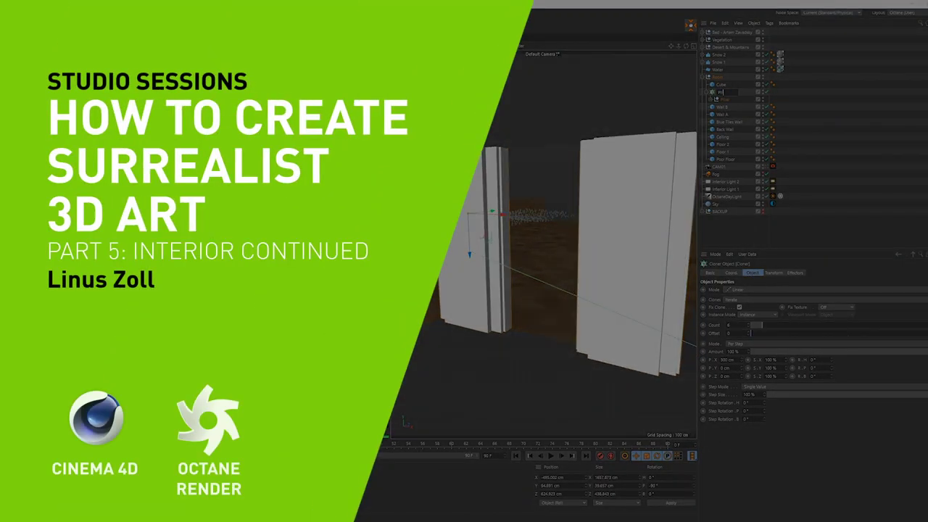
key(Return)
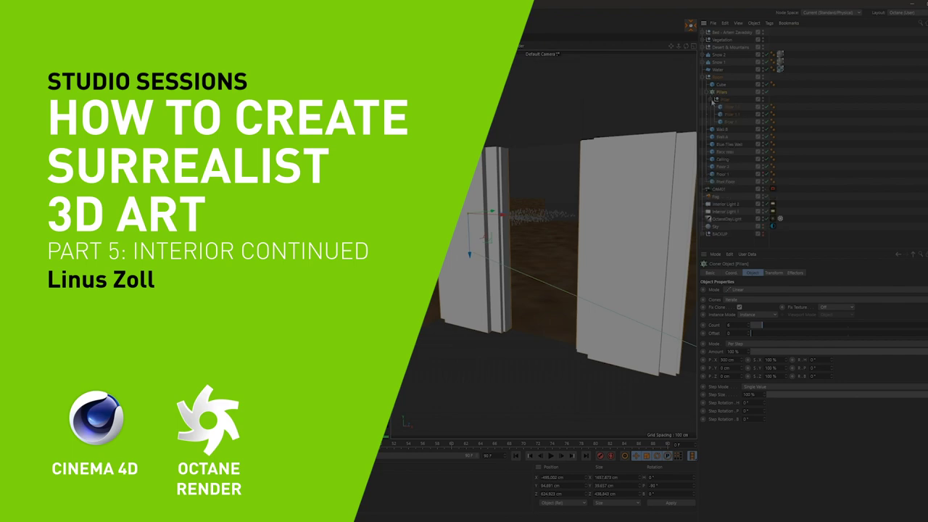
key(ctrl+s)
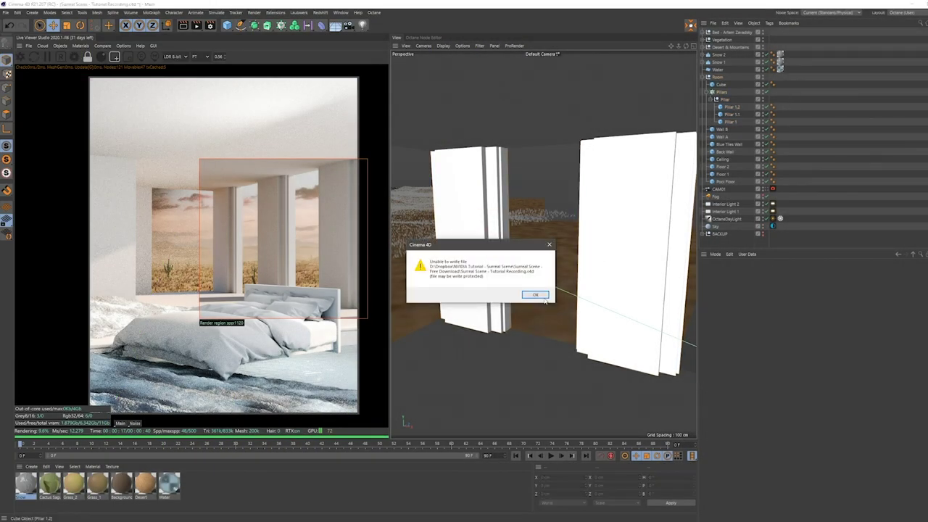
click(543, 297)
Step: Duplicate Pillar 1, slide the copy right and widen it to fill the gap between walls
click(729, 121)
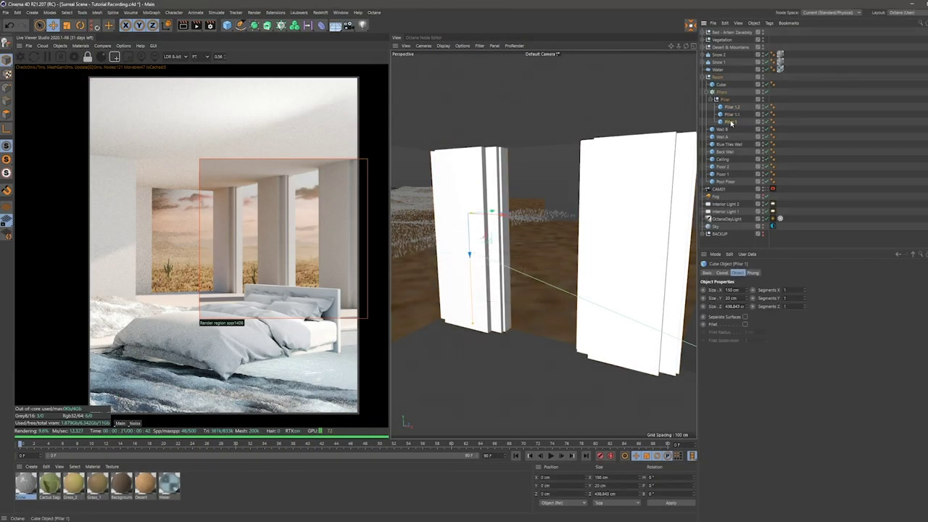
ctrl+drag(727, 90, 727, 92)
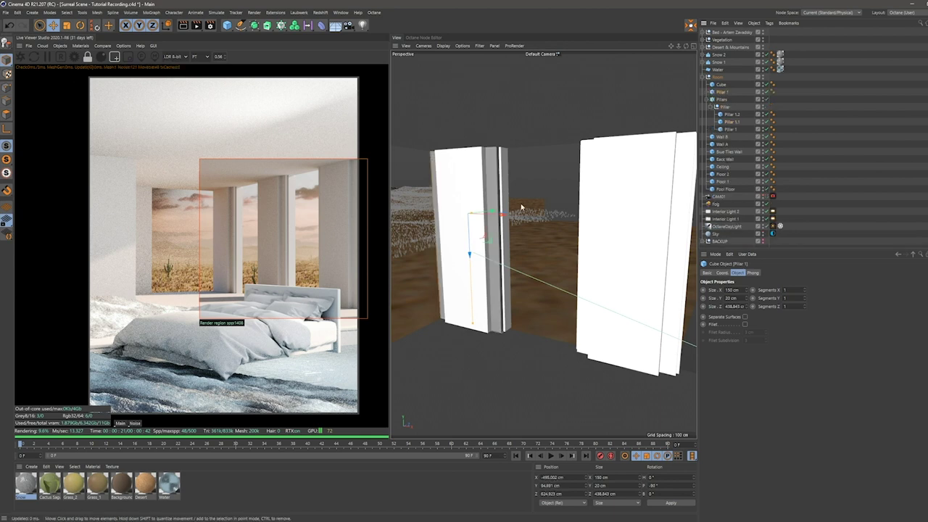
drag(504, 213, 583, 214)
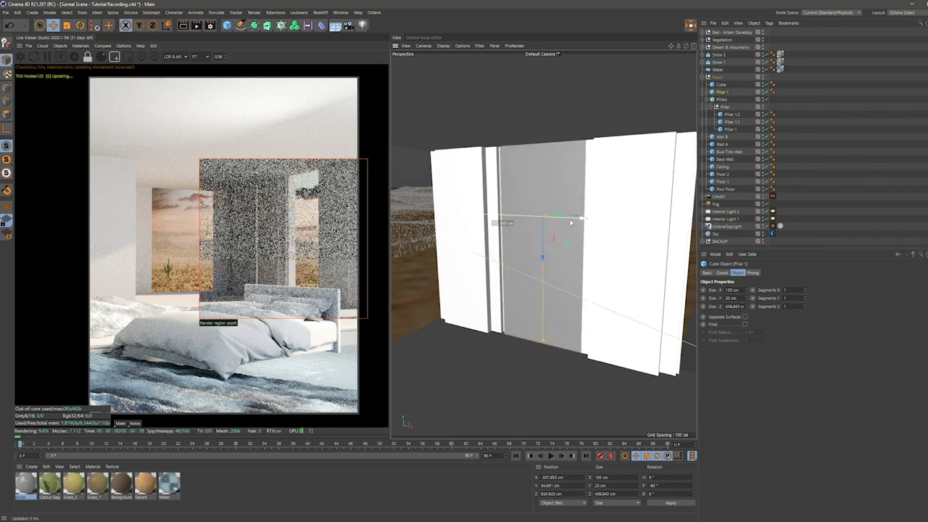
scroll(609, 212, up, 2)
scroll(613, 211, up, 2)
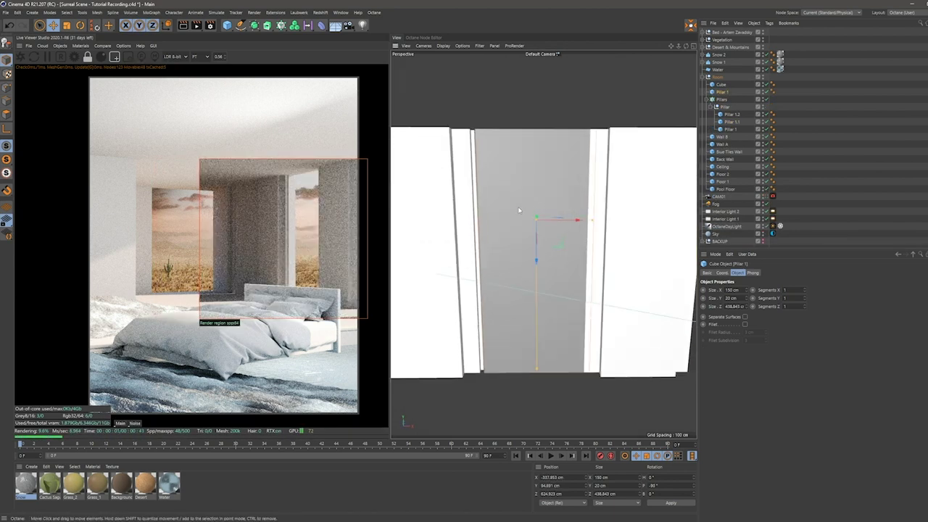
scroll(550, 217, up, 2)
scroll(571, 239, up, 2)
drag(570, 239, 589, 243)
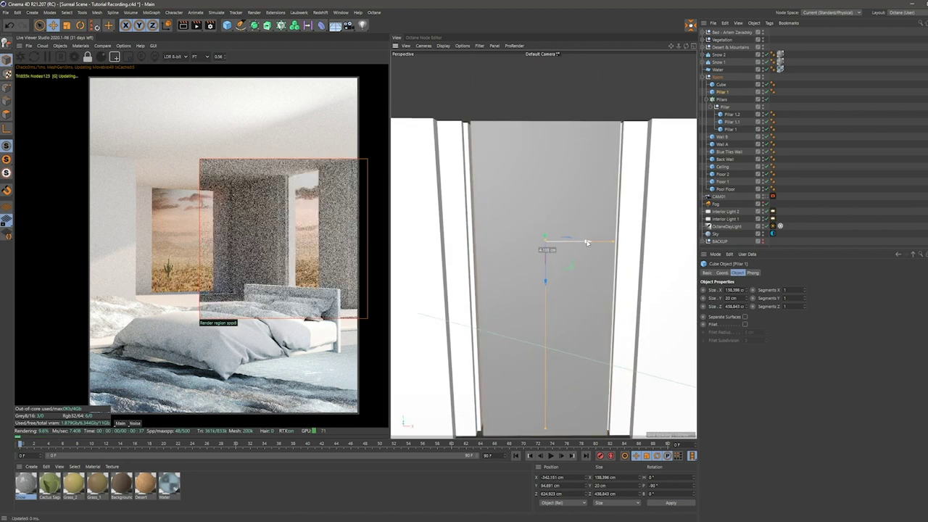
scroll(619, 250, down, 1)
drag(590, 243, 590, 244)
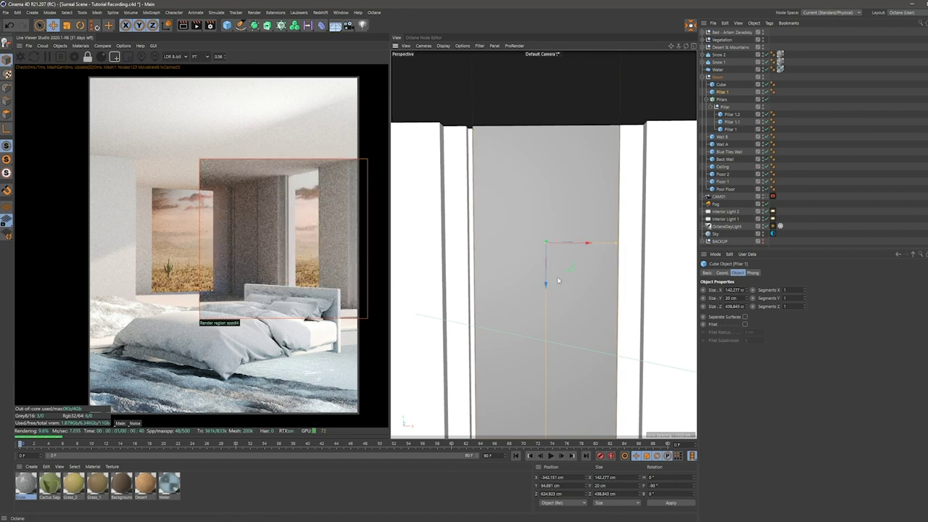
Step: Shorten the copied block by moving its bottom edge, to about 116 cm
mouse_move(546, 295)
alt+mouse_down()
mouse_move(539, 396)
mouse_move(541, 194)
alt+mouse_up()
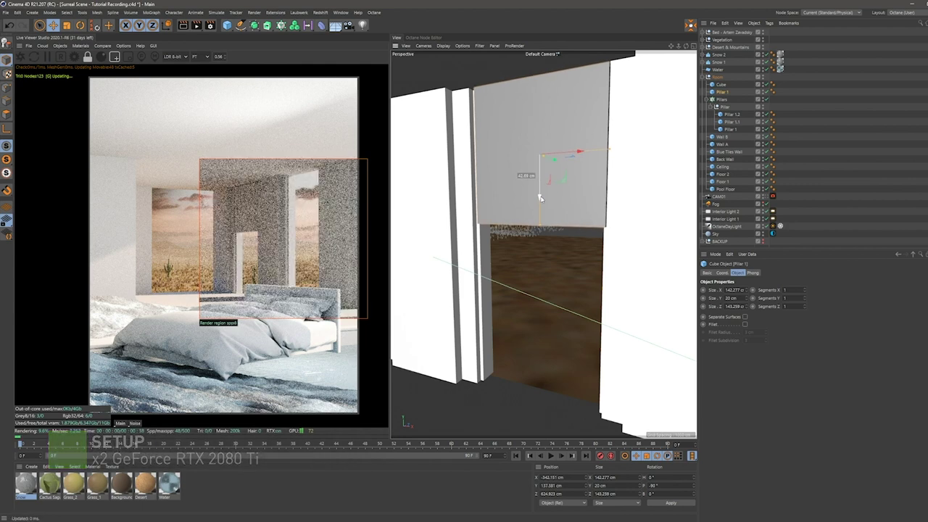
scroll(547, 185, up, 2)
scroll(554, 174, up, 2)
scroll(551, 203, down, 3)
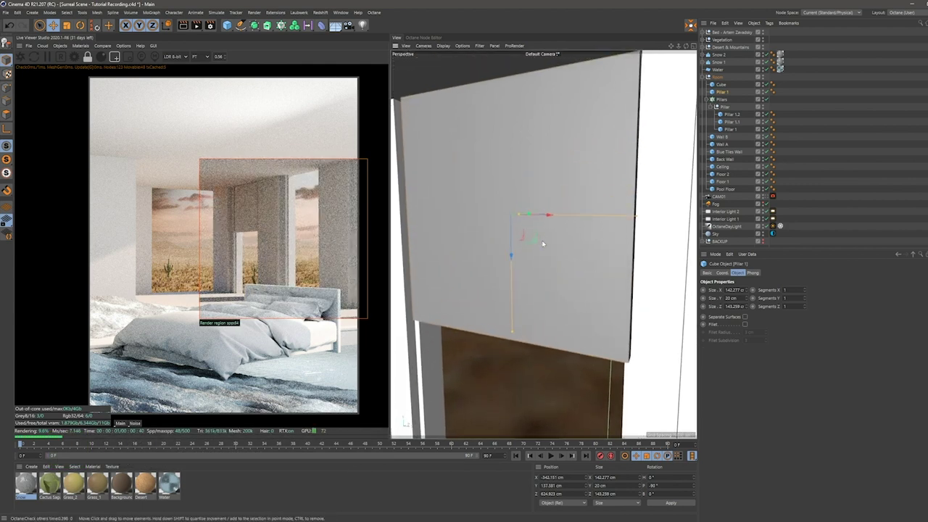
mouse_move(541, 240)
alt+mouse_down()
mouse_move(547, 224)
mouse_move(517, 211)
mouse_move(512, 252)
alt+mouse_up()
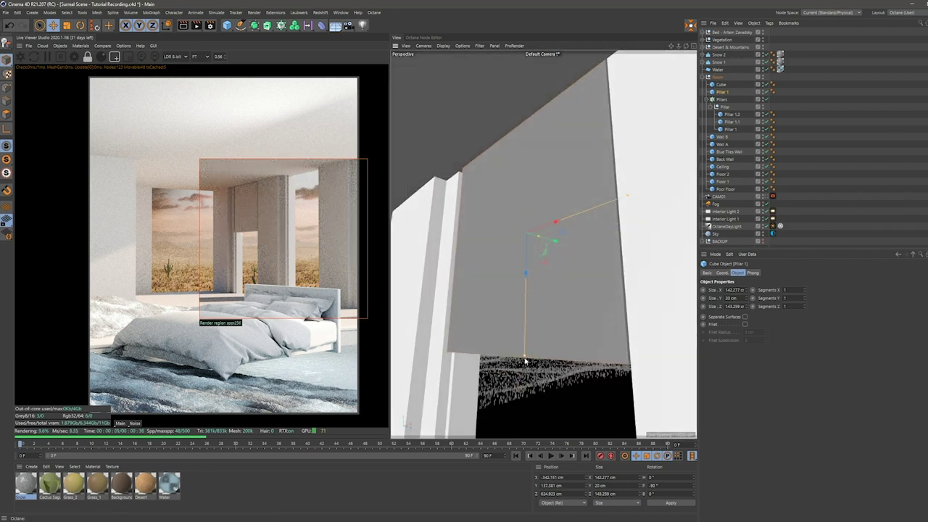
drag(527, 335, 525, 311)
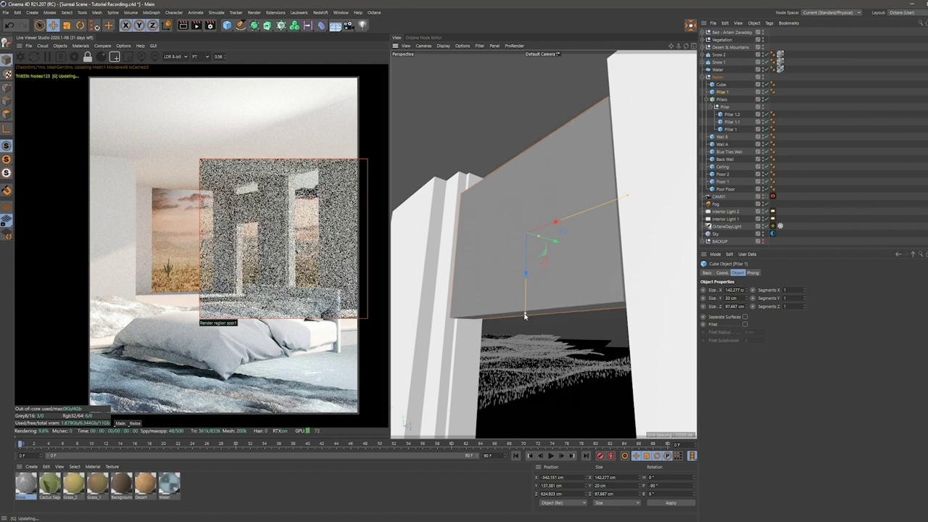
drag(525, 311, 525, 332)
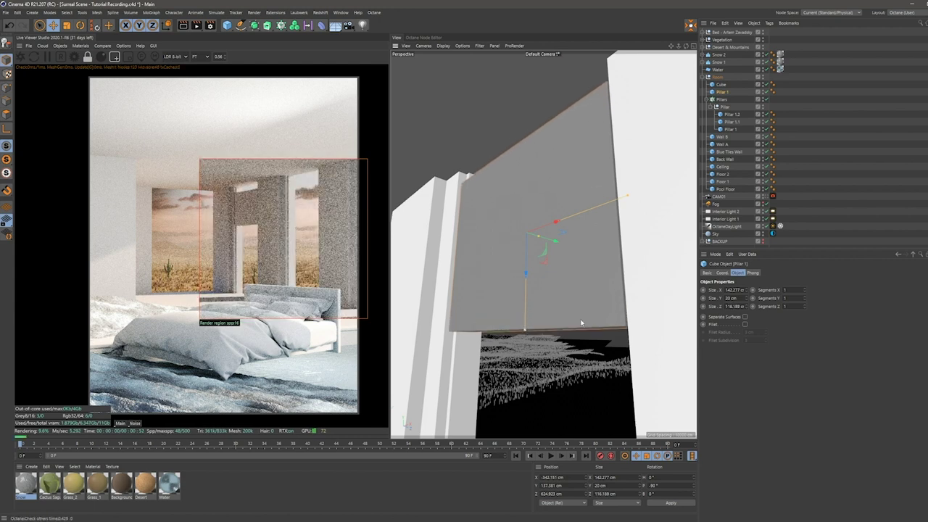
click(727, 306)
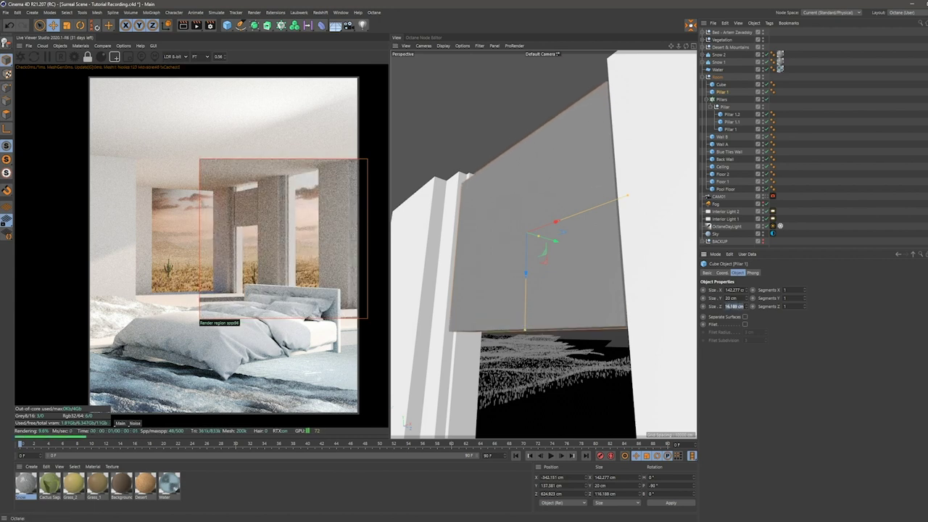
Step: Set the block's Z size to 140 cm, raise it over the opening and thin it to 15 cm
text(140)
key(Return)
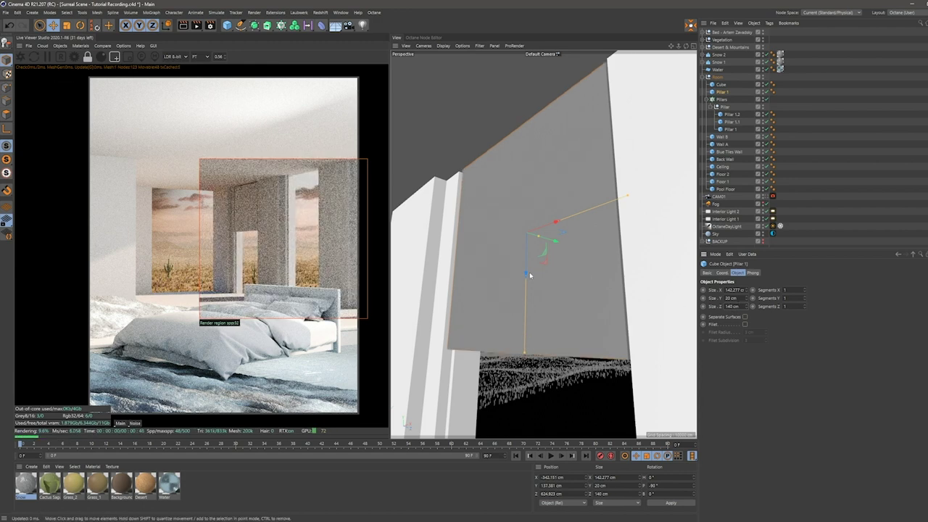
drag(529, 274, 520, 227)
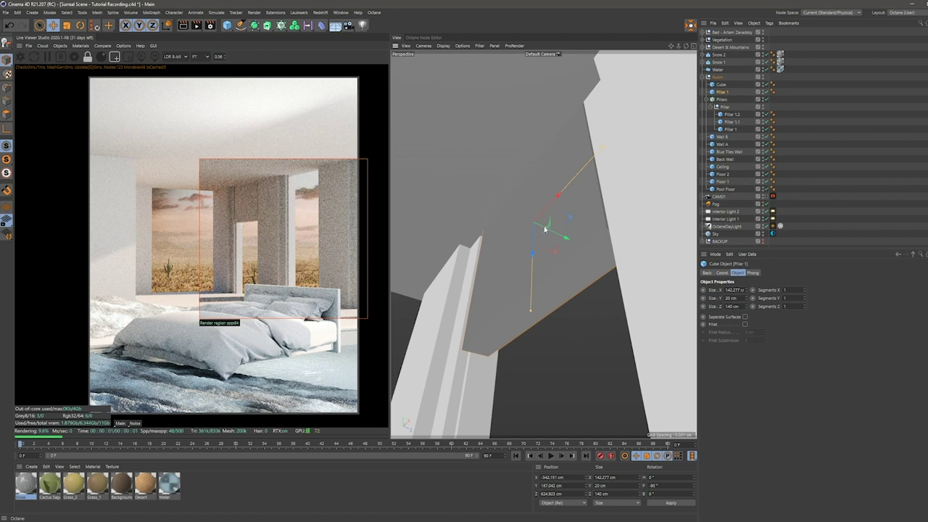
drag(746, 298, 737, 298)
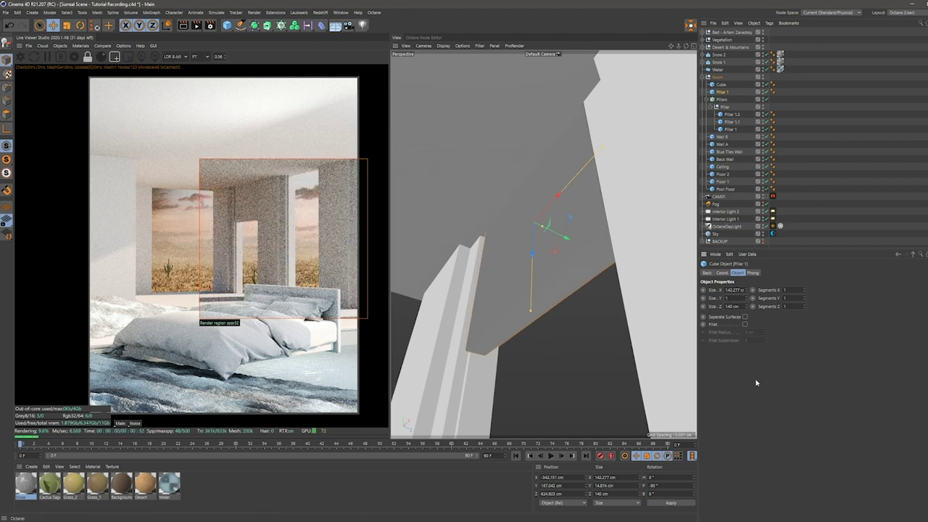
mouse_move(544, 234)
mouse_down()
mouse_move(567, 237)
mouse_move(493, 331)
mouse_move(501, 348)
mouse_move(526, 286)
mouse_up()
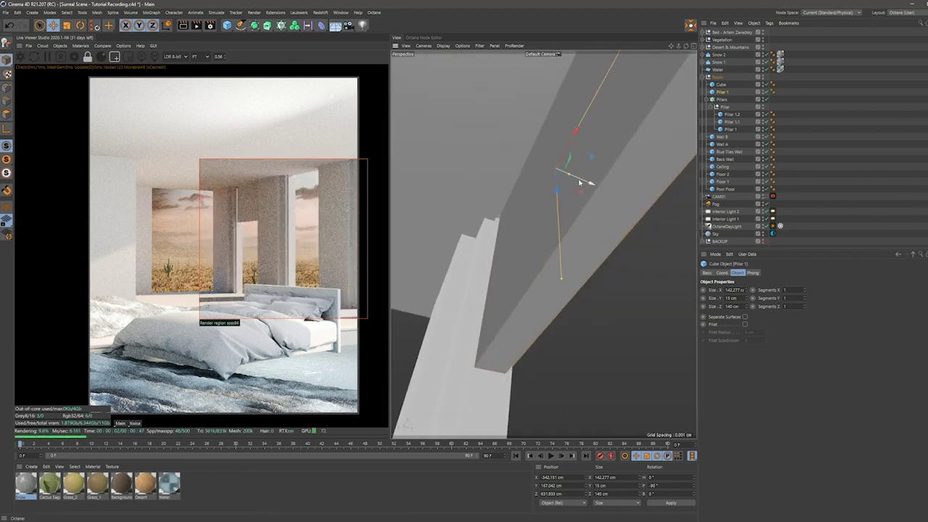
drag(580, 183, 577, 182)
Step: Change the viewport display shading and convert the block to an editable mesh
mouse_move(548, 227)
alt+mouse_down()
mouse_move(544, 244)
mouse_move(578, 220)
mouse_move(561, 209)
mouse_move(555, 257)
mouse_move(601, 271)
mouse_move(573, 255)
alt+mouse_up()
scroll(578, 262, down, 3)
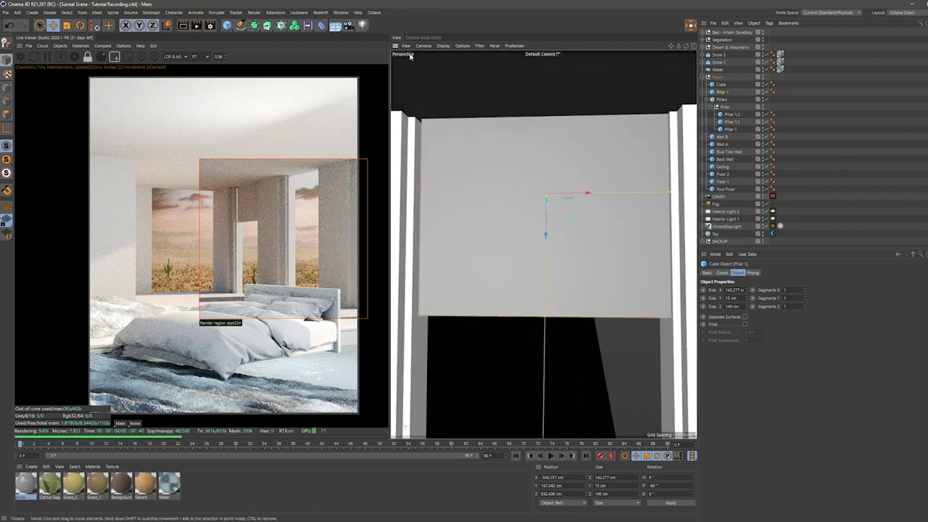
click(443, 46)
click(465, 81)
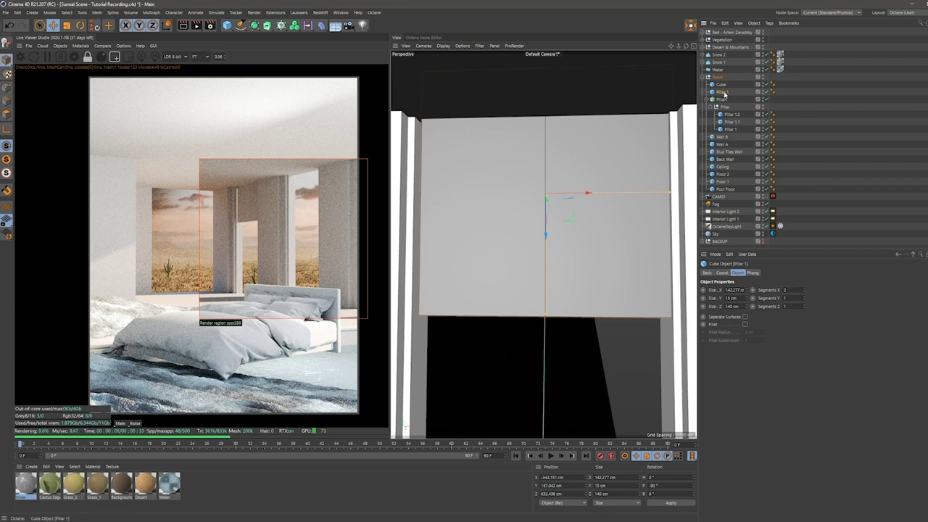
key(c)
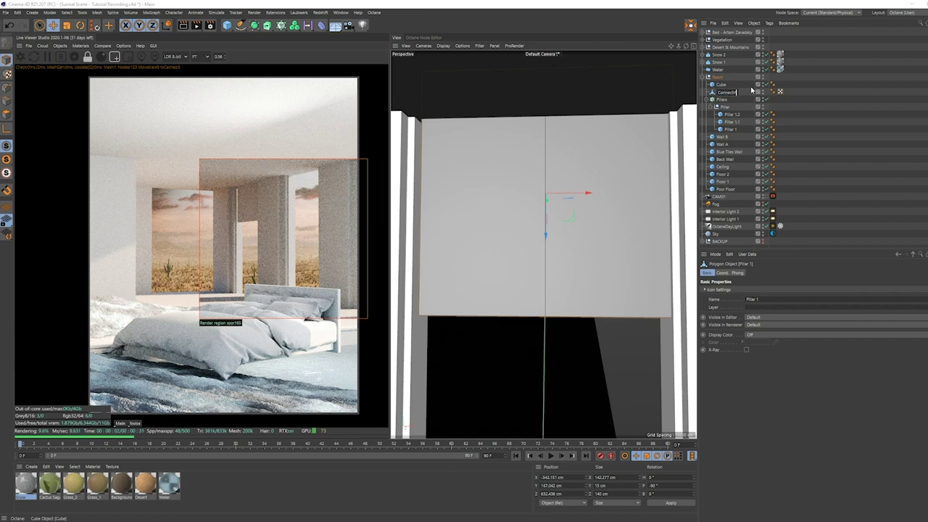
text(g Cube)
Step: Name the mesh Connecting Cube and raise its two middle points to fold it into a peak
key(Return)
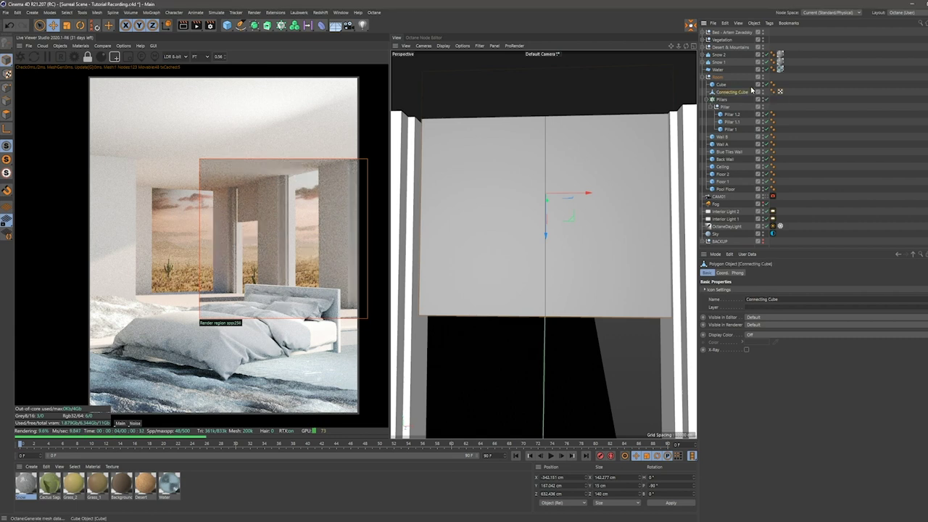
click(7, 88)
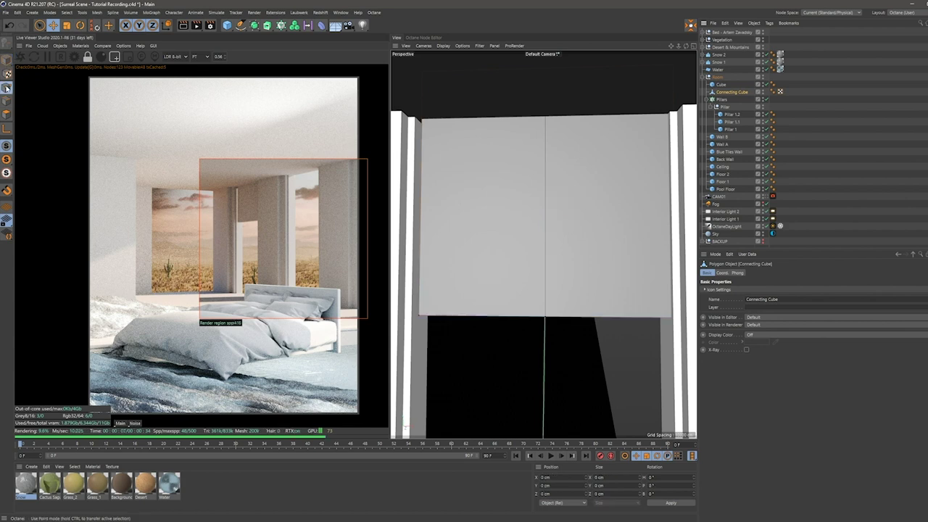
click(40, 25)
alt+drag(534, 263, 543, 289)
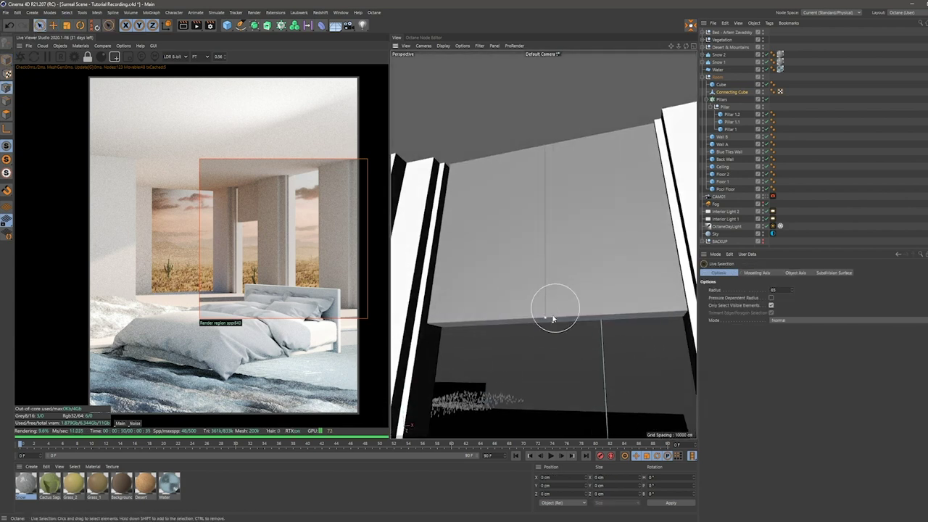
click(552, 318)
drag(546, 339, 549, 253)
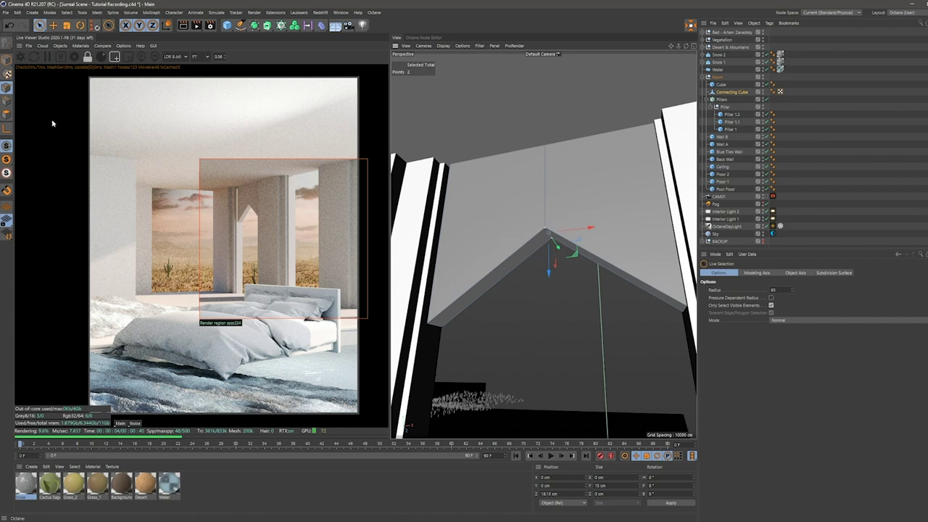
click(9, 98)
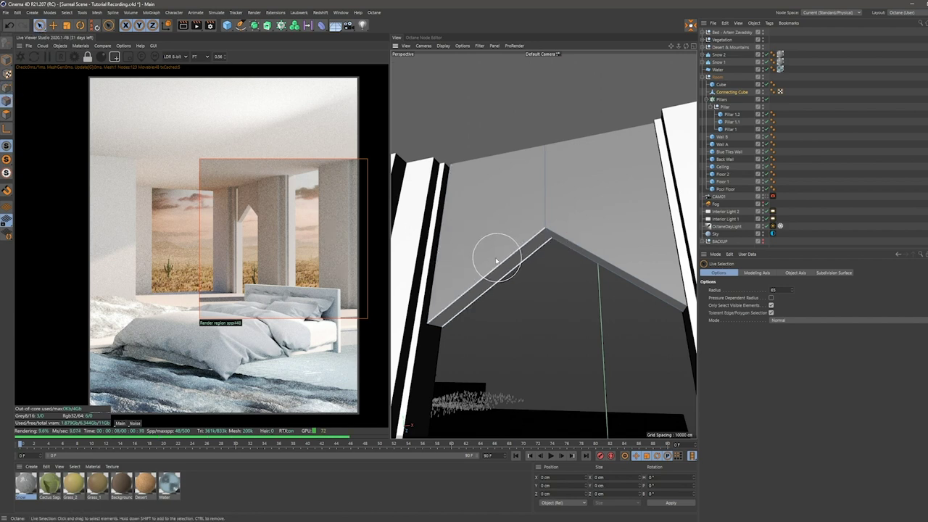
scroll(544, 246, up, 3)
Step: Bevel the peak edge with 24 subdivisions and a 32 cm offset, adding the remaining arch edges
click(547, 230)
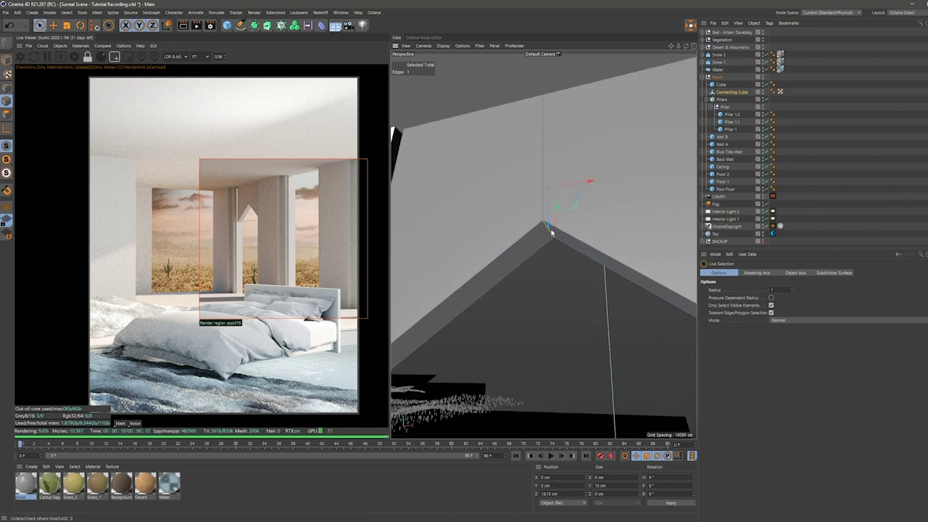
right_click(551, 232)
click(573, 265)
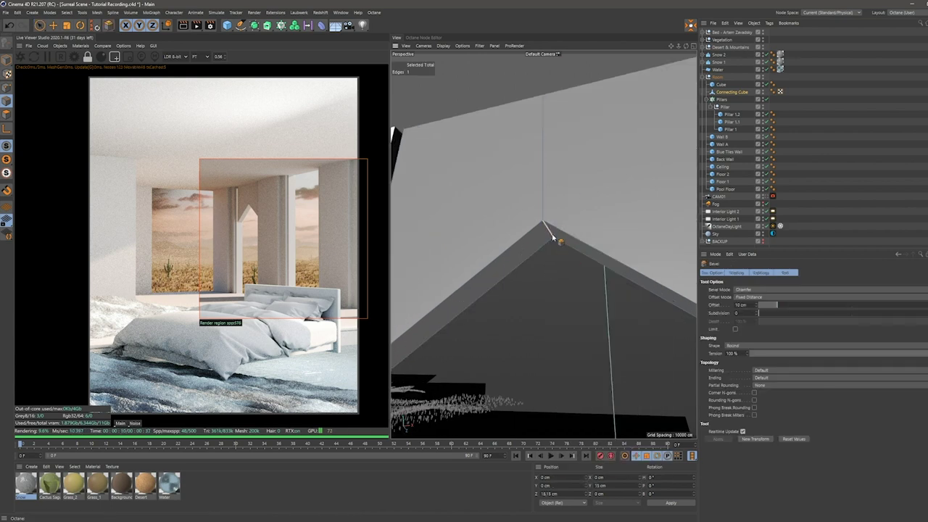
drag(551, 232, 590, 242)
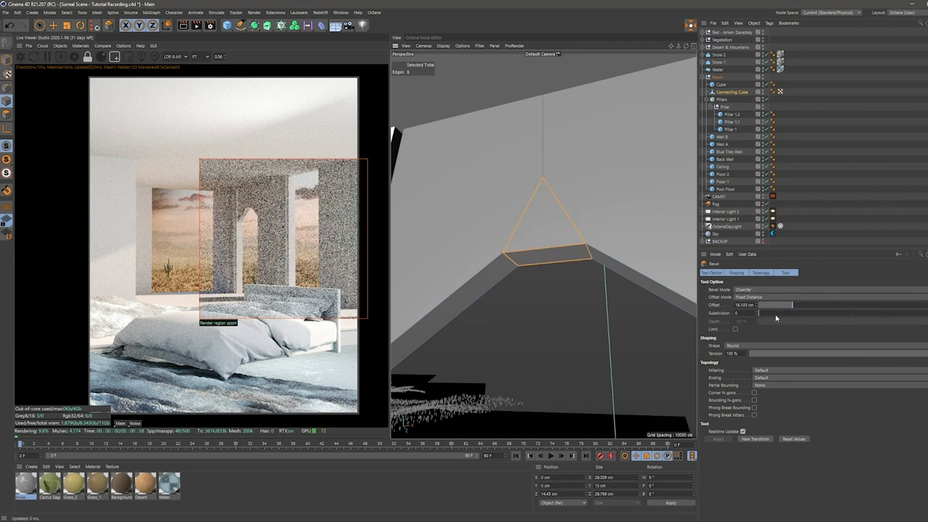
drag(786, 313, 907, 313)
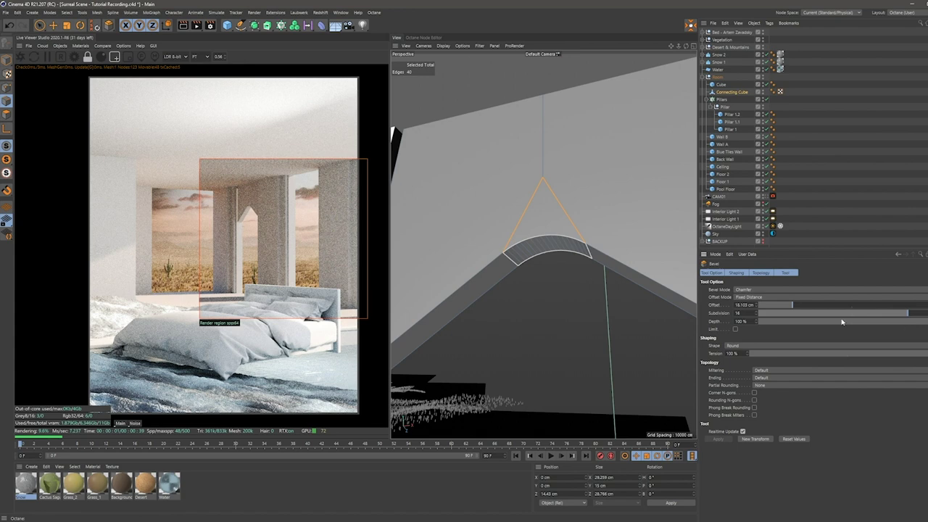
drag(794, 306, 812, 305)
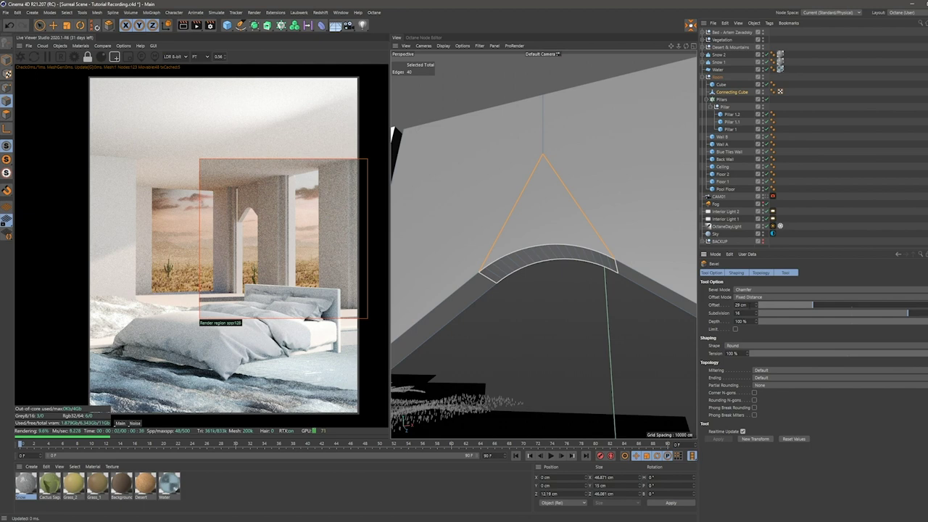
text(32)
key(Return)
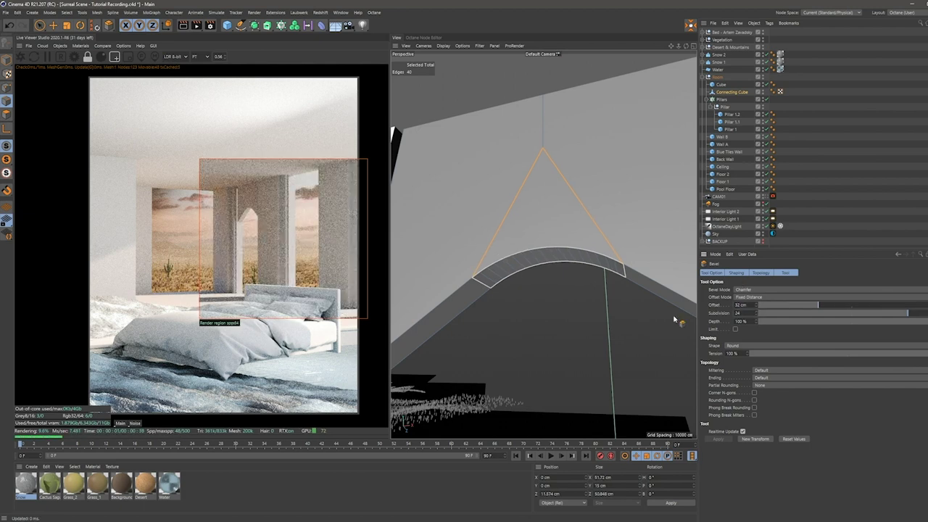
click(654, 302)
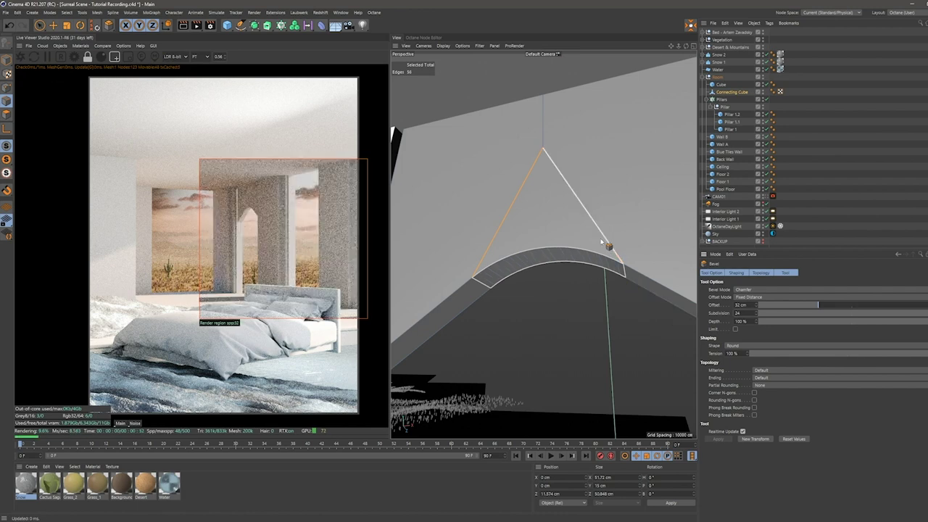
alt+drag(572, 234, 486, 253)
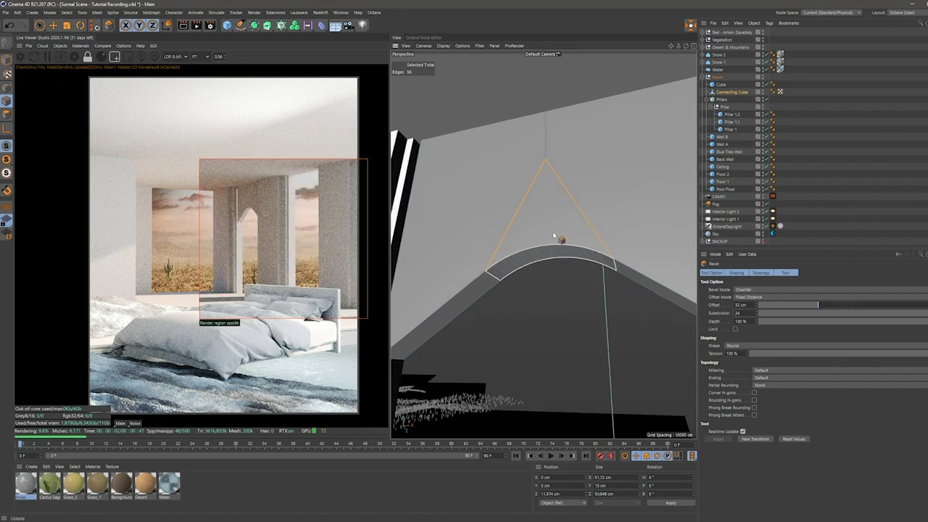
Step: Select the arch's two bottom corner edges
click(40, 25)
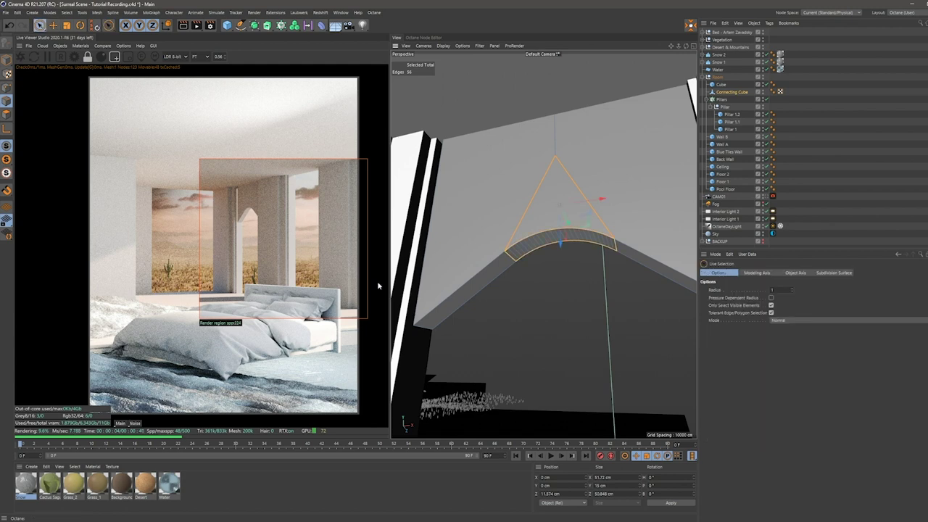
click(504, 250)
mouse_move(504, 250)
alt+mouse_down()
mouse_move(623, 265)
mouse_move(618, 301)
alt+mouse_up()
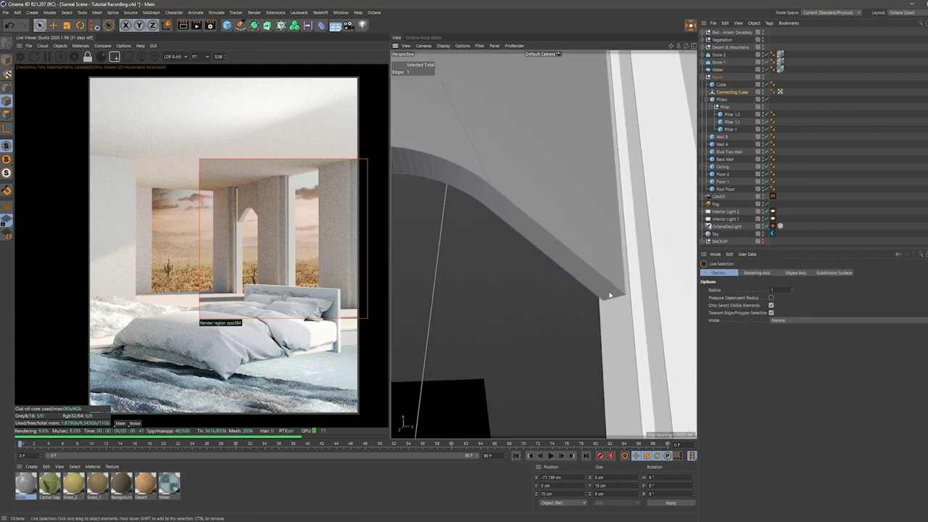
shift+click(615, 299)
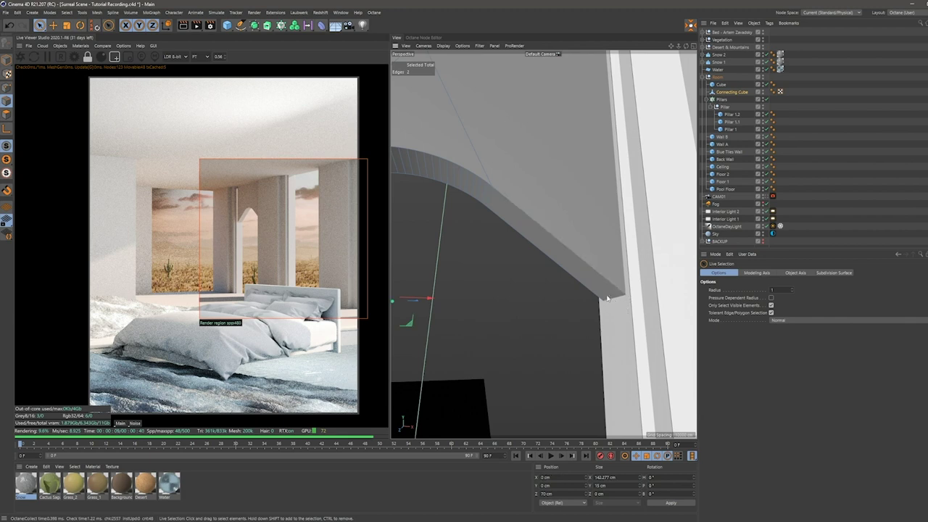
scroll(607, 297, down, 3)
alt+drag(608, 299, 576, 268)
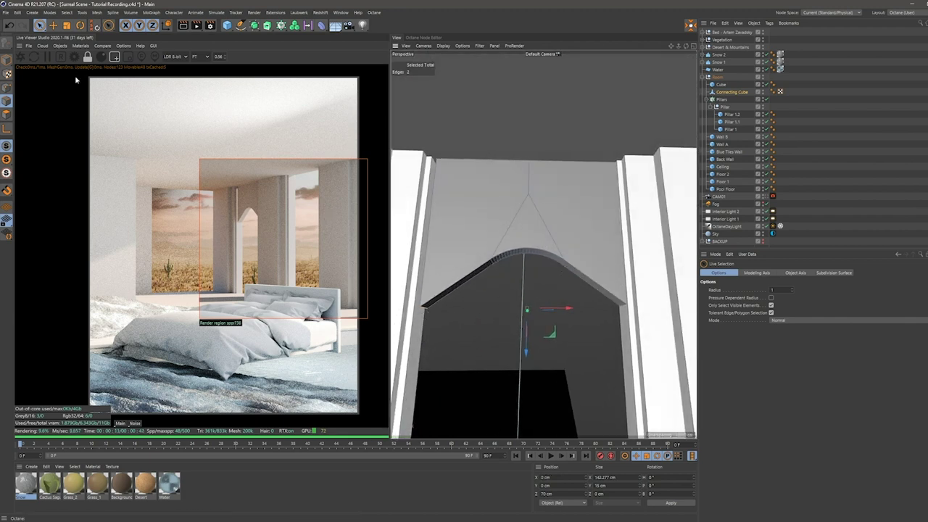
Step: Narrow the arch piece on X to about 96% of its width
click(9, 60)
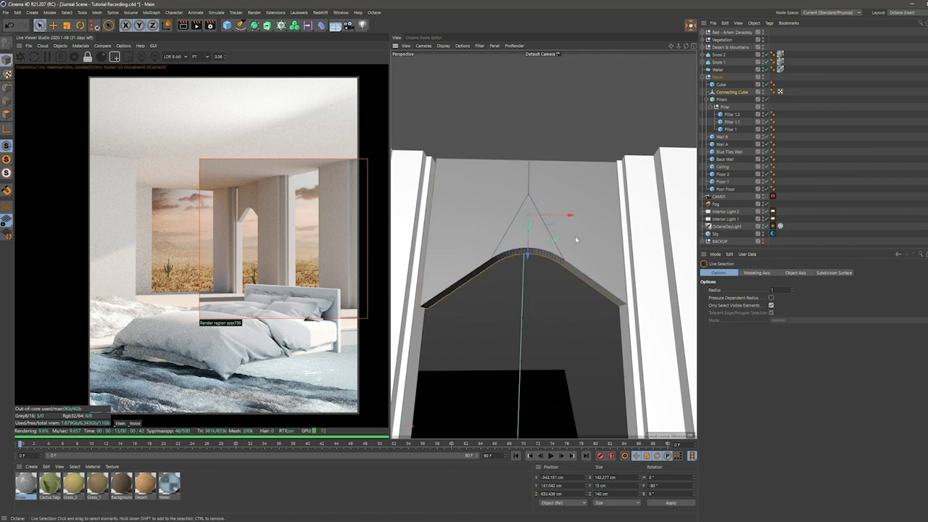
drag(562, 216, 556, 218)
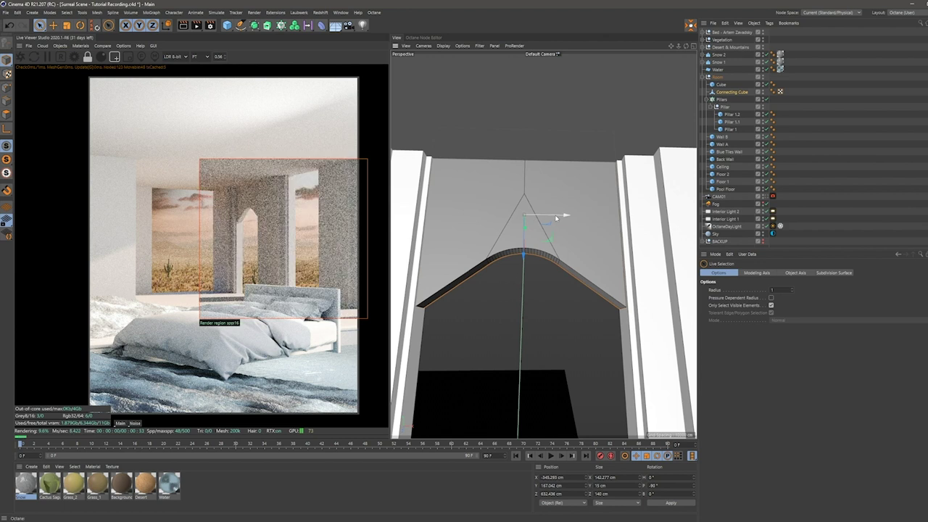
key(t)
drag(556, 218, 565, 216)
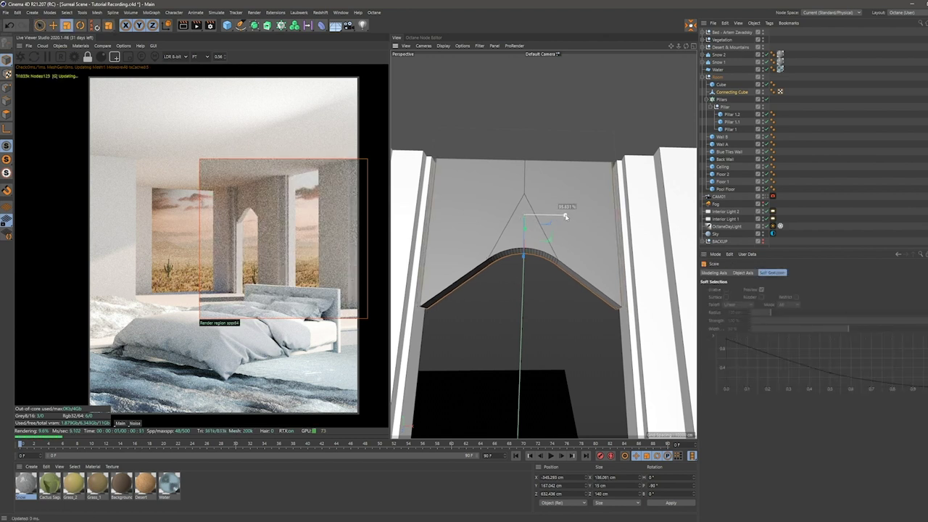
key(e)
Step: Bevel the two bottom corner edges to start rounding them
click(11, 105)
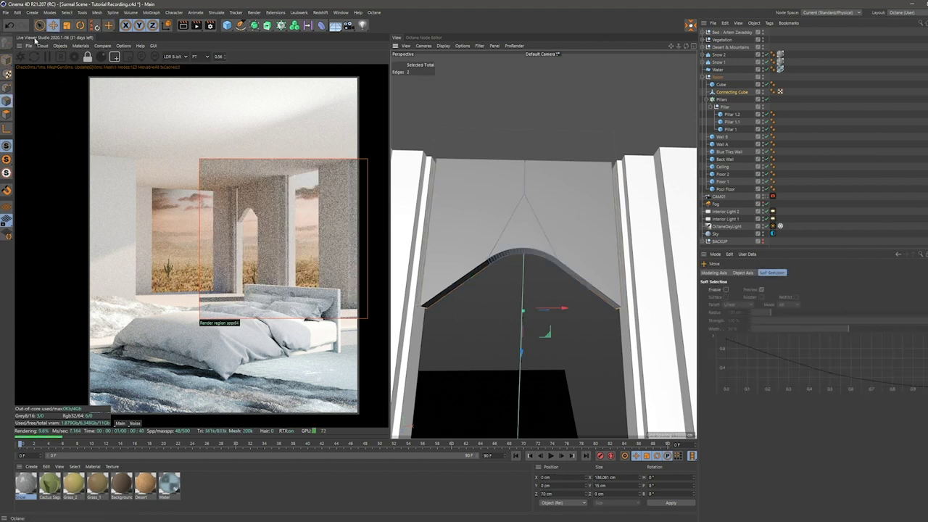
click(39, 24)
scroll(613, 308, up, 3)
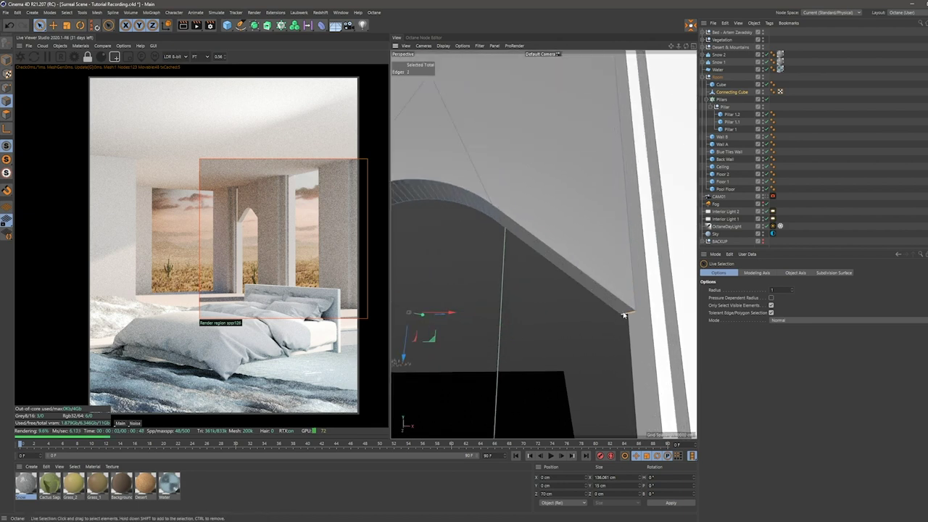
right_click(622, 312)
click(650, 310)
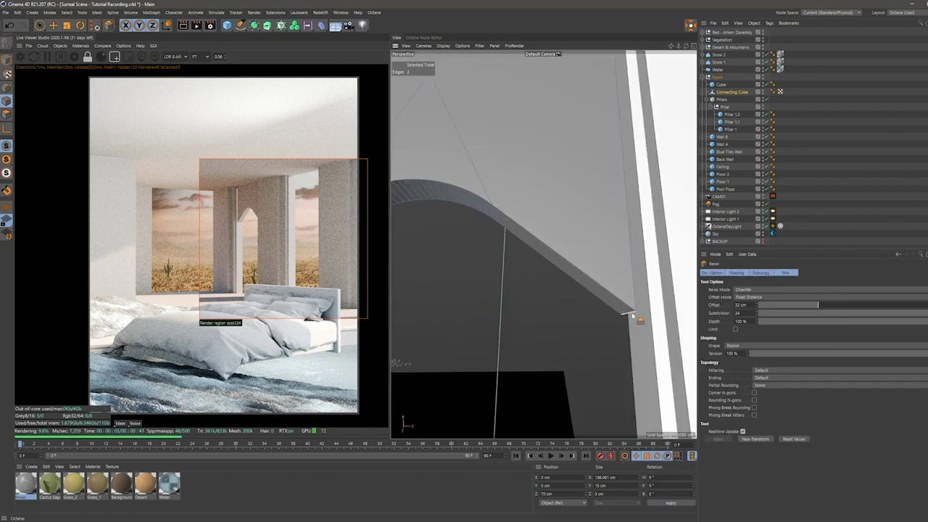
drag(631, 316, 651, 271)
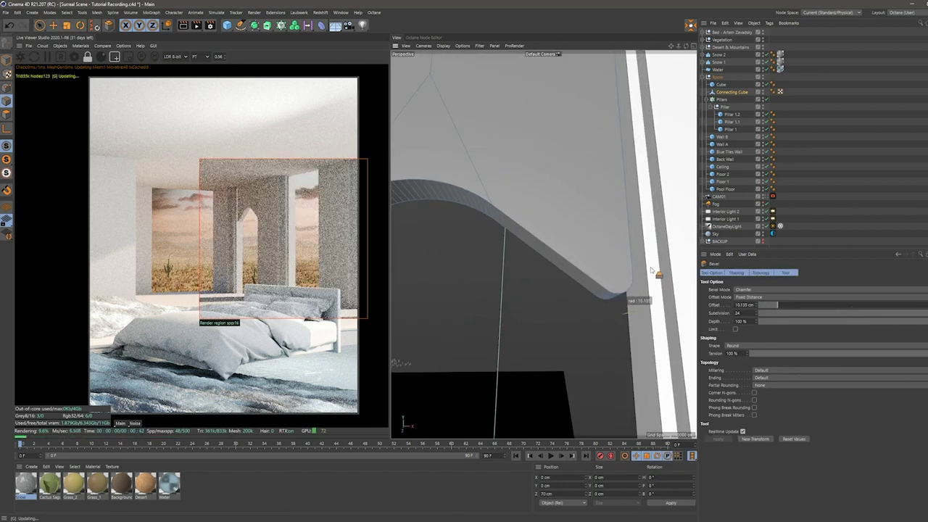
Step: Finish rounding the lower corners and turn off the viewport wireframe
mouse_move(651, 271)
mouse_down()
mouse_move(592, 246)
mouse_move(551, 245)
mouse_up()
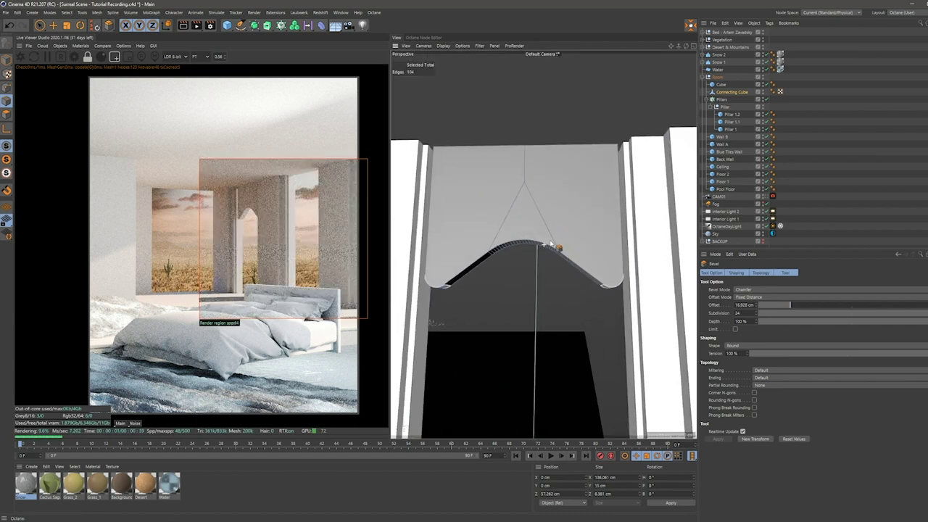
key(space)
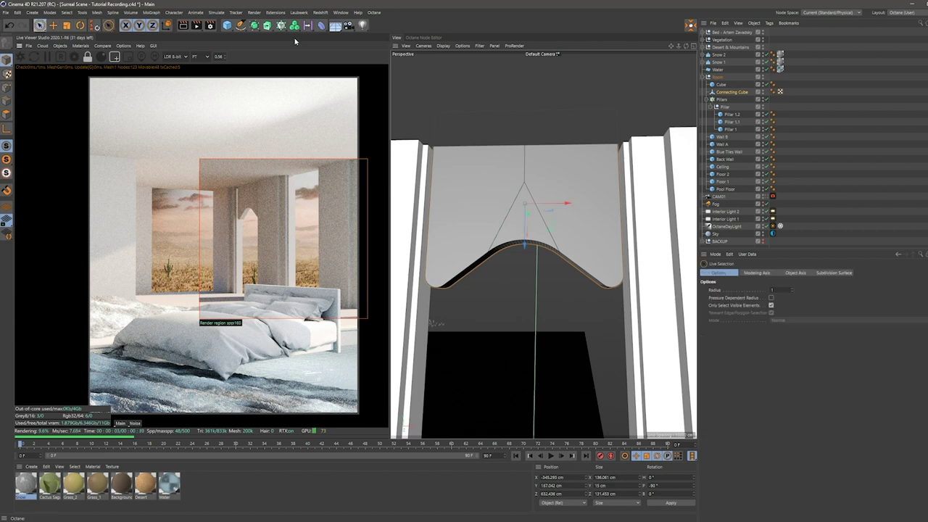
click(442, 45)
click(463, 69)
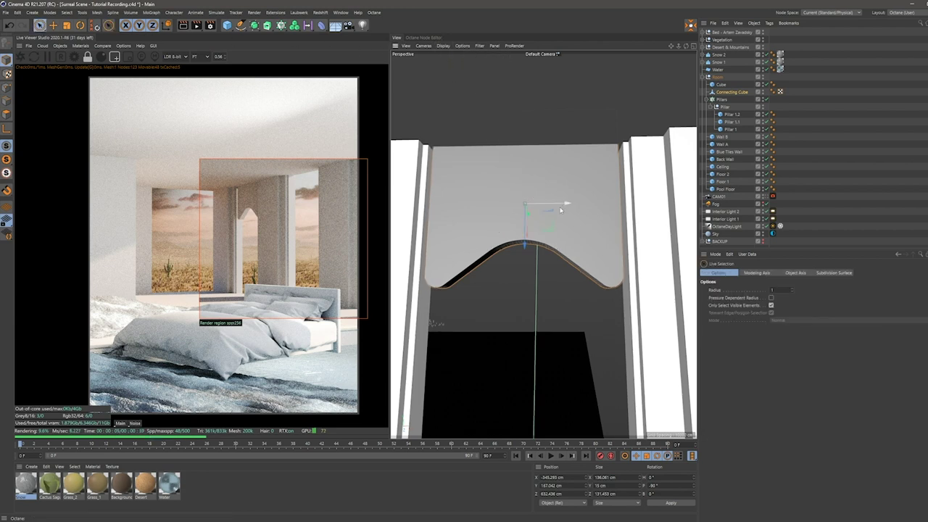
Step: Scale the arch piece on X to about 141.9 cm so it meets the walls
key(t)
drag(571, 209, 569, 206)
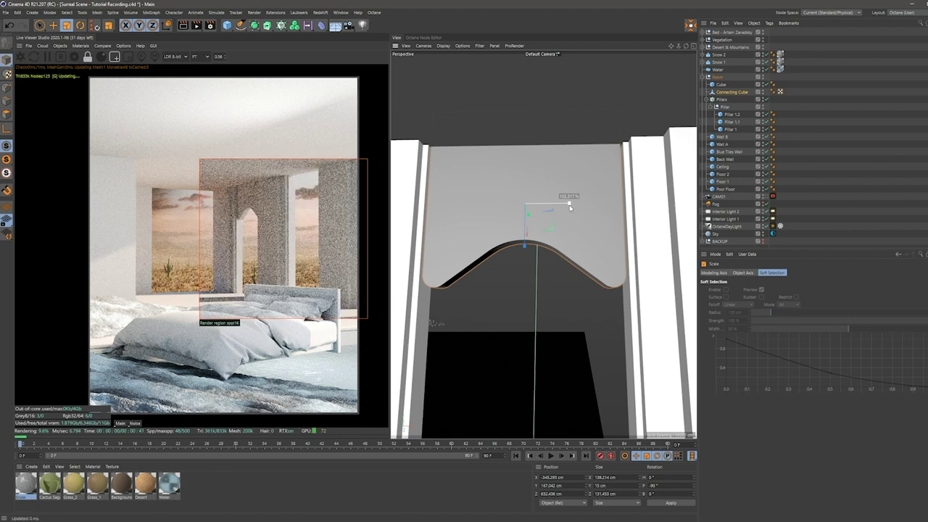
key(e)
scroll(581, 249, down, 1)
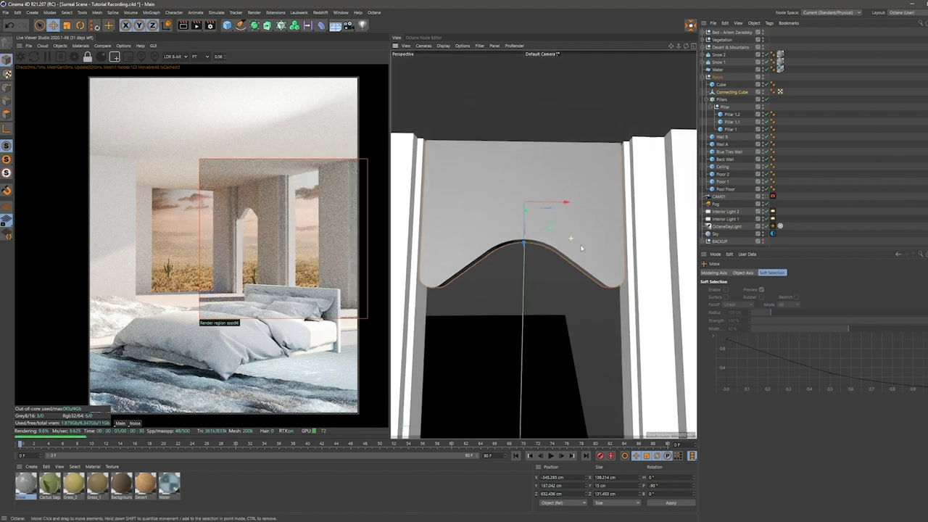
mouse_move(581, 249)
alt+mouse_down()
mouse_move(547, 263)
mouse_move(559, 263)
alt+mouse_up()
key(t)
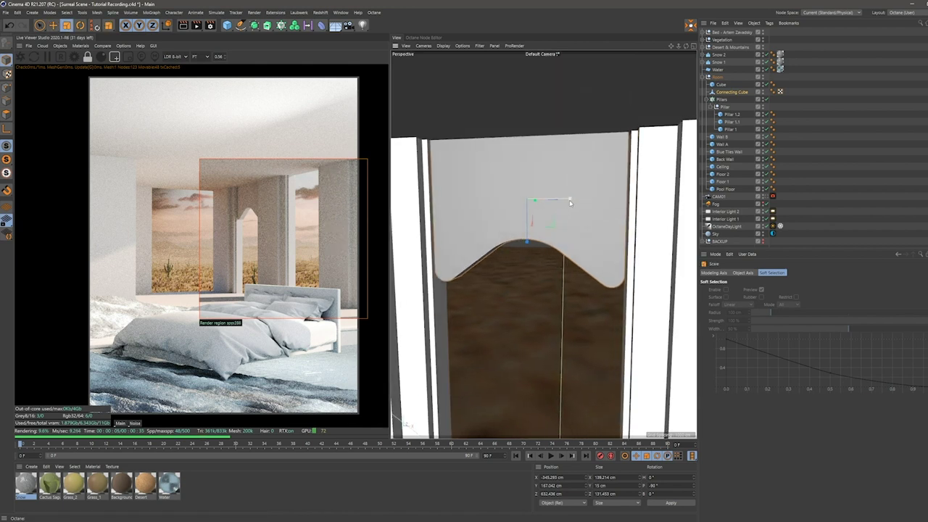
drag(569, 203, 576, 222)
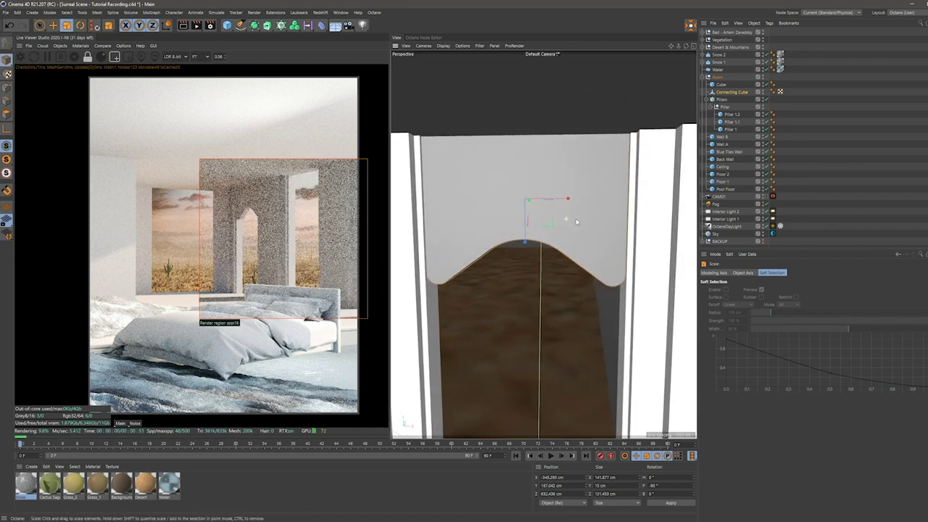
key(e)
mouse_move(574, 220)
alt+mouse_down()
mouse_move(553, 230)
mouse_move(562, 240)
alt+mouse_up()
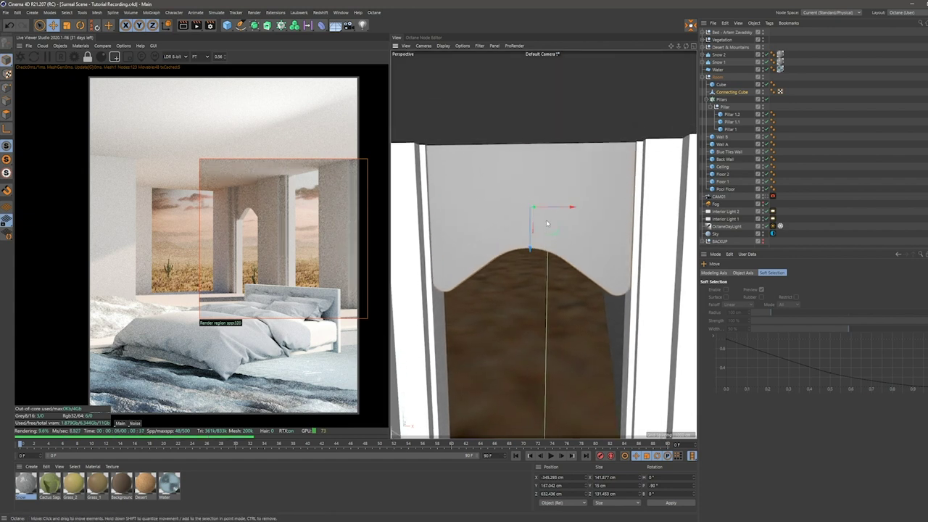
alt+drag(540, 222, 523, 223)
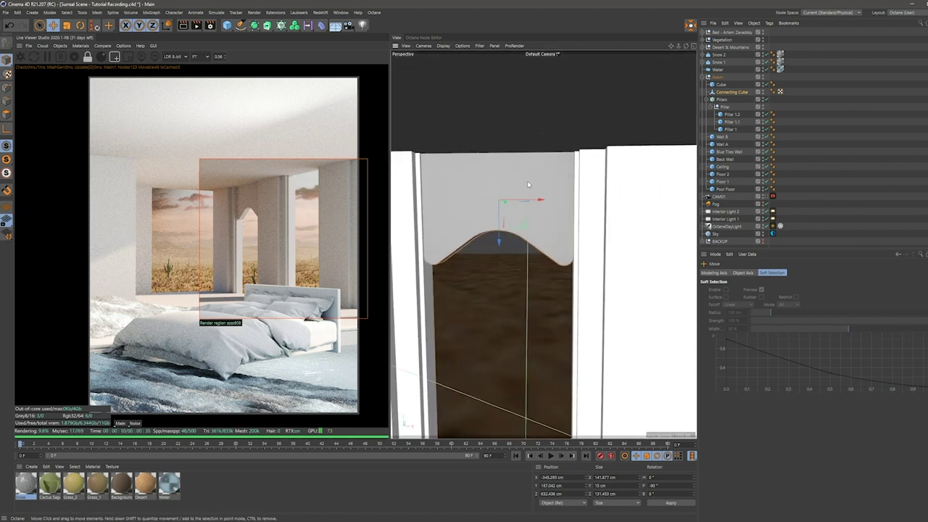
click(150, 13)
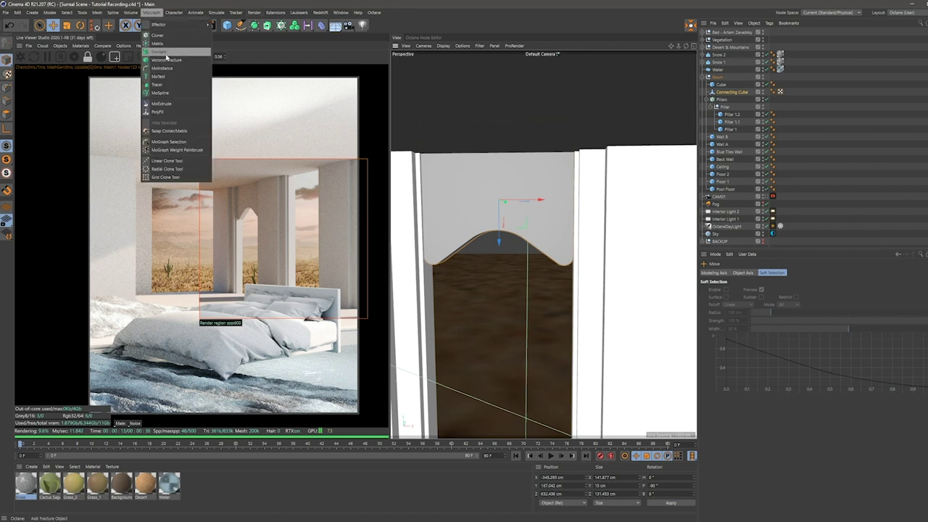
Step: Put the arch piece in a Cloner with 0 vertical offset and 300 cm X spacing
alt+click(172, 44)
scroll(498, 180, down, 2)
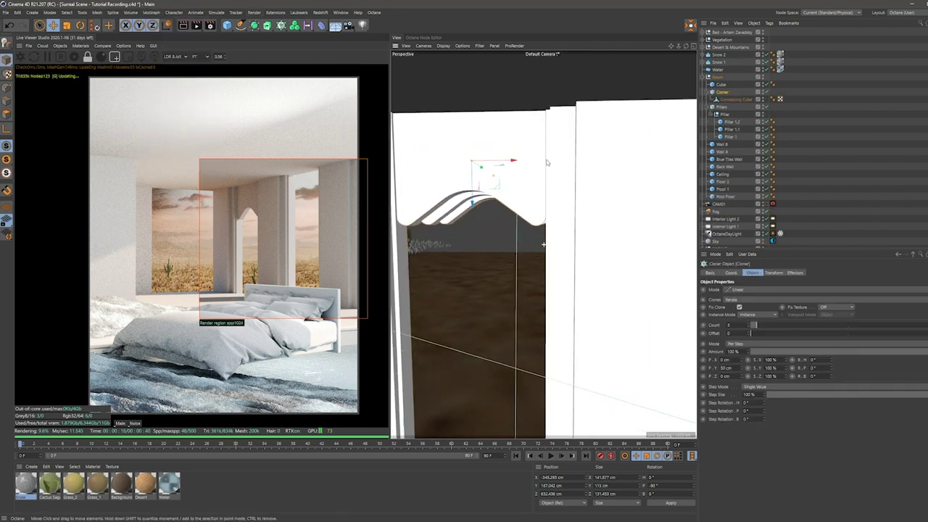
scroll(498, 181, down, 2)
scroll(497, 180, down, 2)
double_click(725, 367)
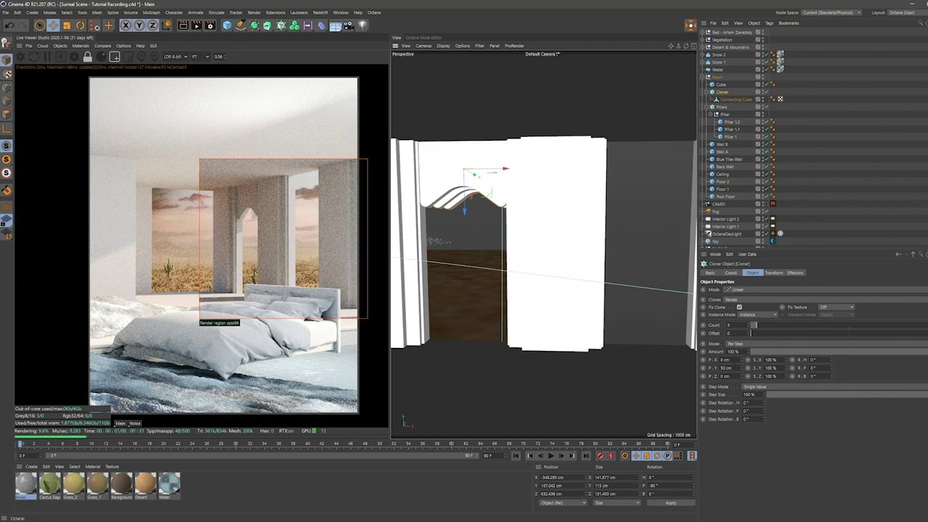
text(0)
key(Return)
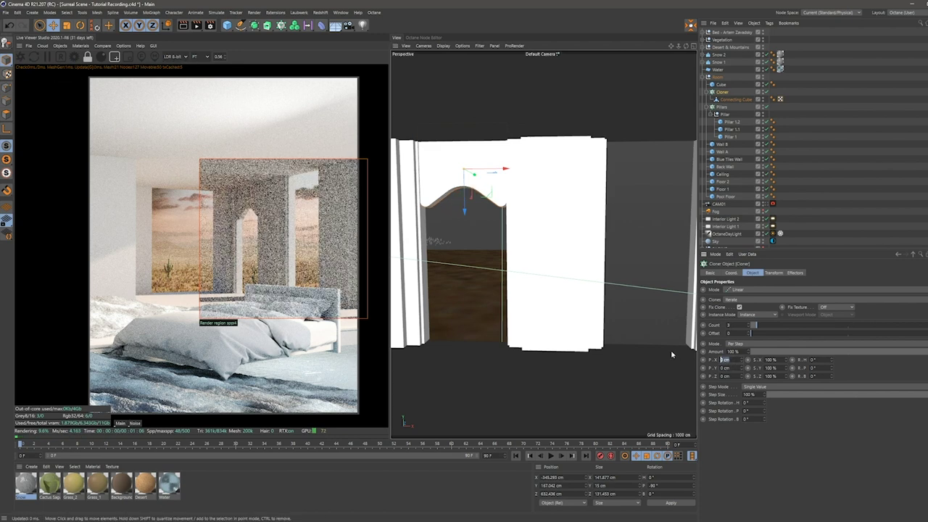
text(300)
key(Return)
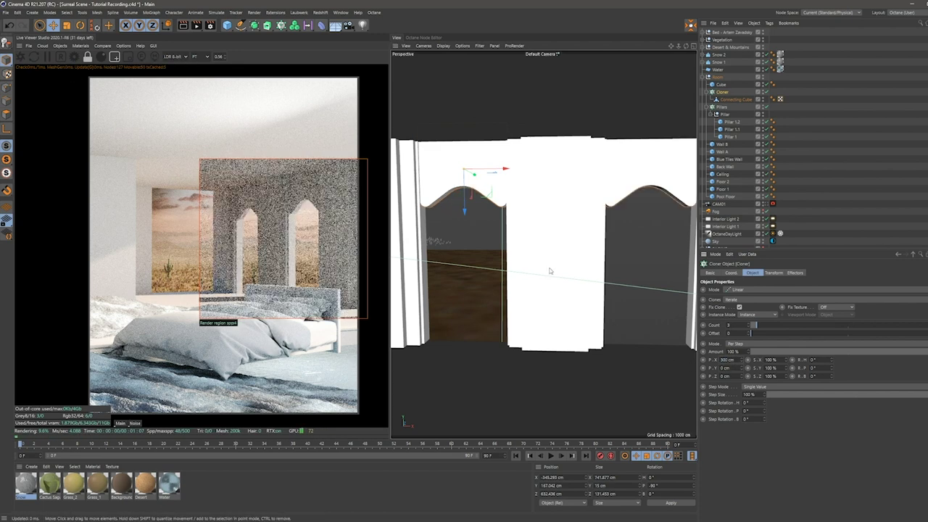
Step: Orbit around the row of six cloned arches to check it
mouse_move(549, 271)
alt+mouse_down()
mouse_move(478, 278)
mouse_move(621, 279)
alt+mouse_up()
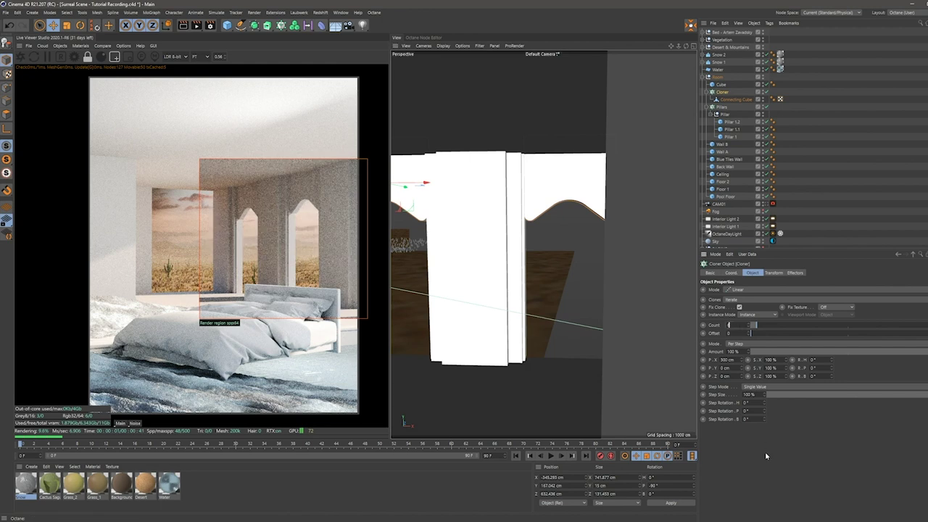
alt+drag(550, 276, 507, 276)
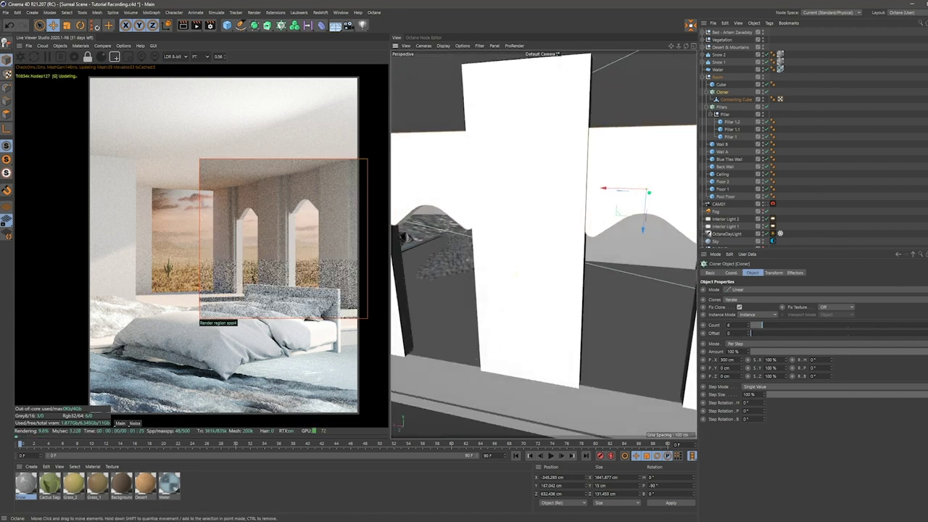
click(426, 37)
click(396, 37)
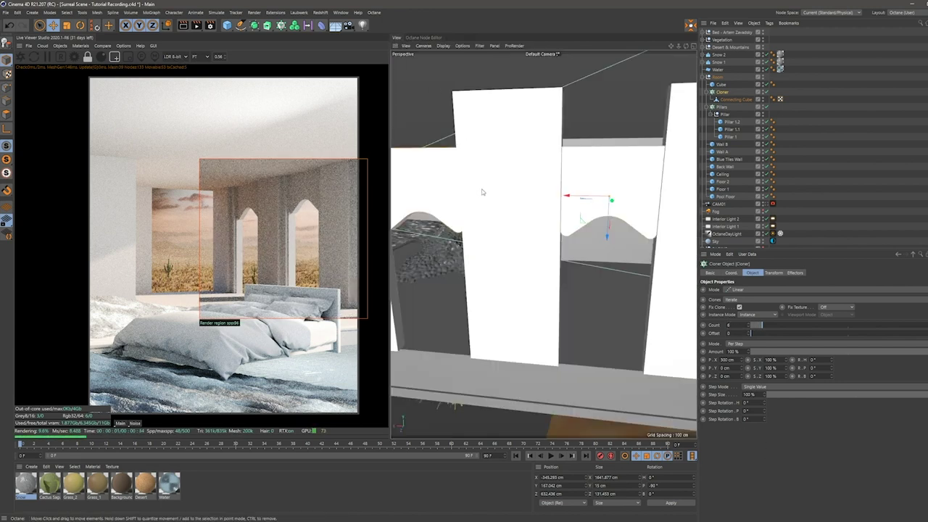
mouse_move(480, 191)
alt+mouse_down()
mouse_move(555, 225)
mouse_move(523, 226)
mouse_move(579, 238)
mouse_move(537, 239)
mouse_move(542, 203)
alt+mouse_up()
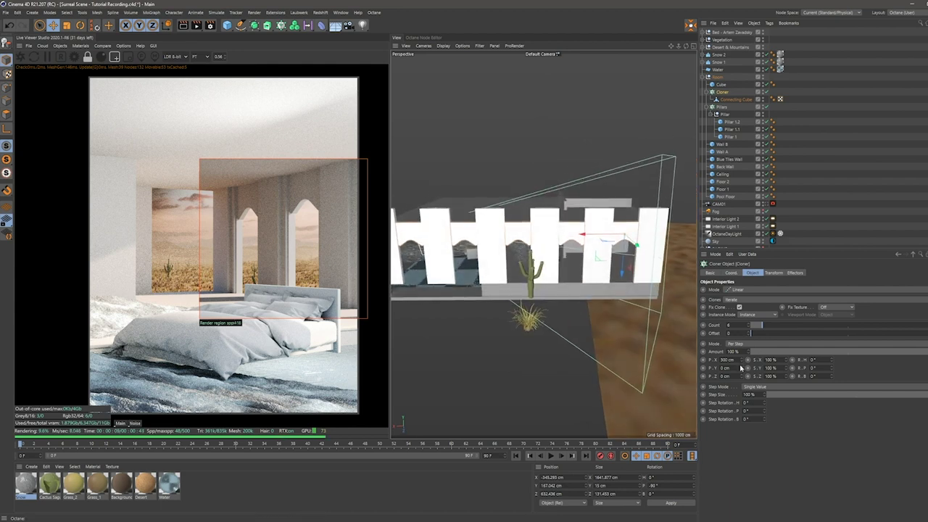
Step: Offset the clones to -30 cm along Z
drag(740, 368, 742, 378)
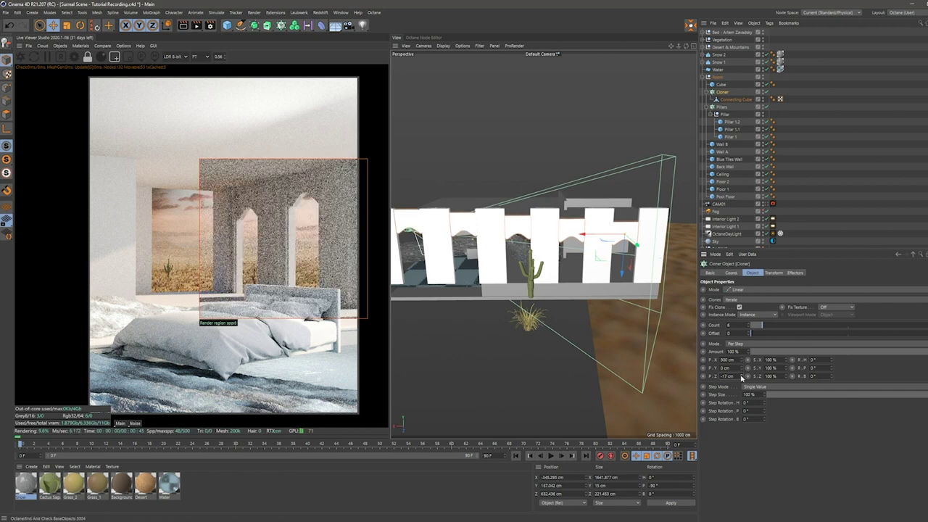
drag(740, 377, 741, 378)
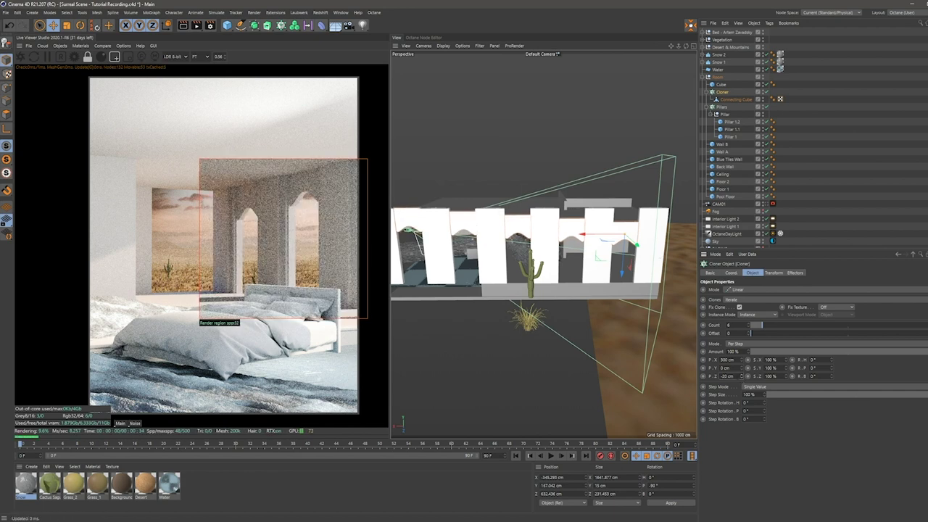
key(BackSpace)
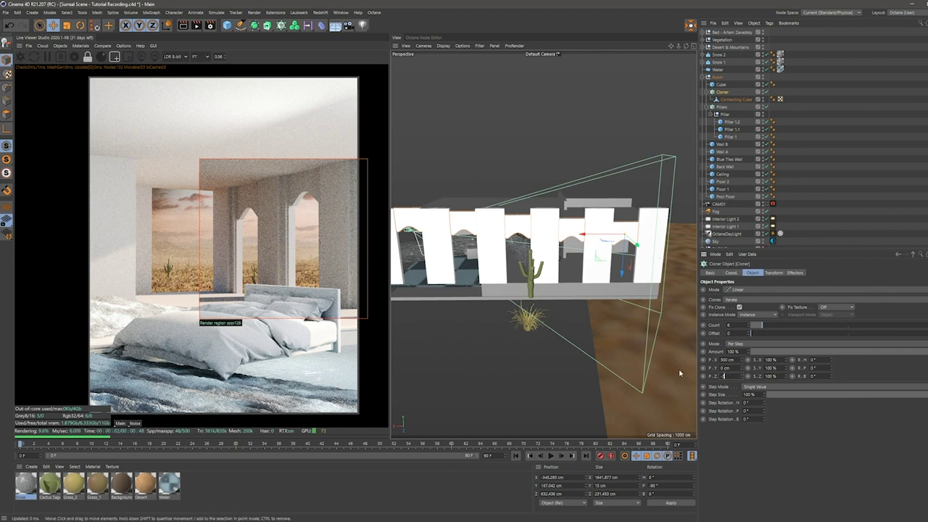
text(30)
key(Return)
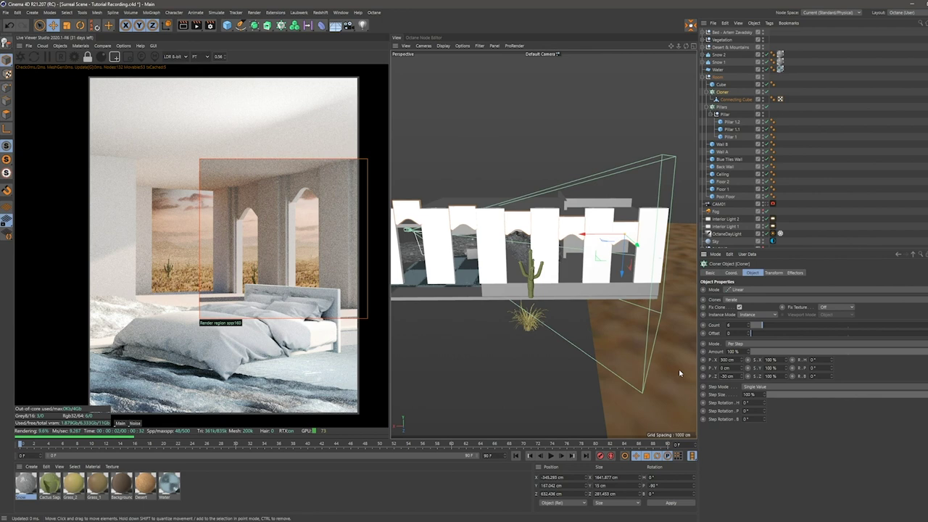
Step: Orbit above the room and redraw an Octane render region over the left window
mouse_move(513, 250)
alt+mouse_down()
mouse_move(621, 245)
mouse_move(673, 204)
alt+mouse_up()
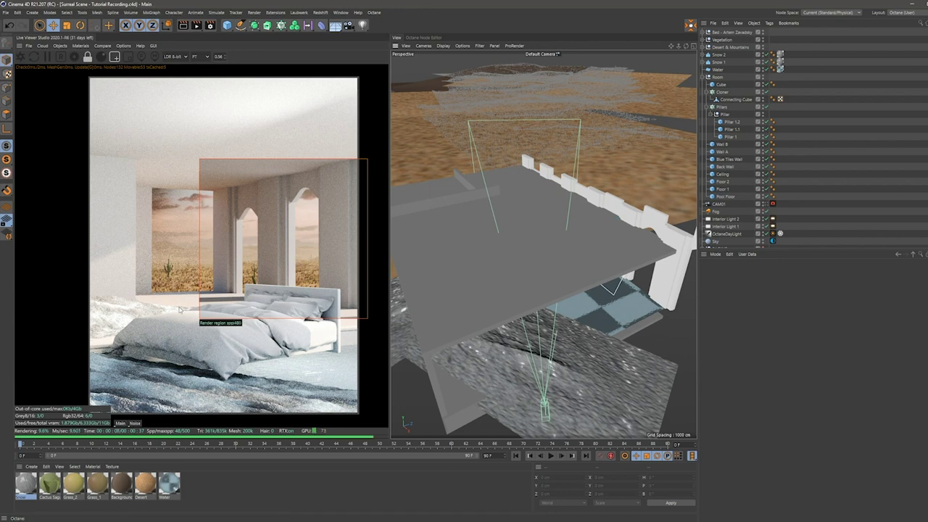
drag(180, 310, 125, 178)
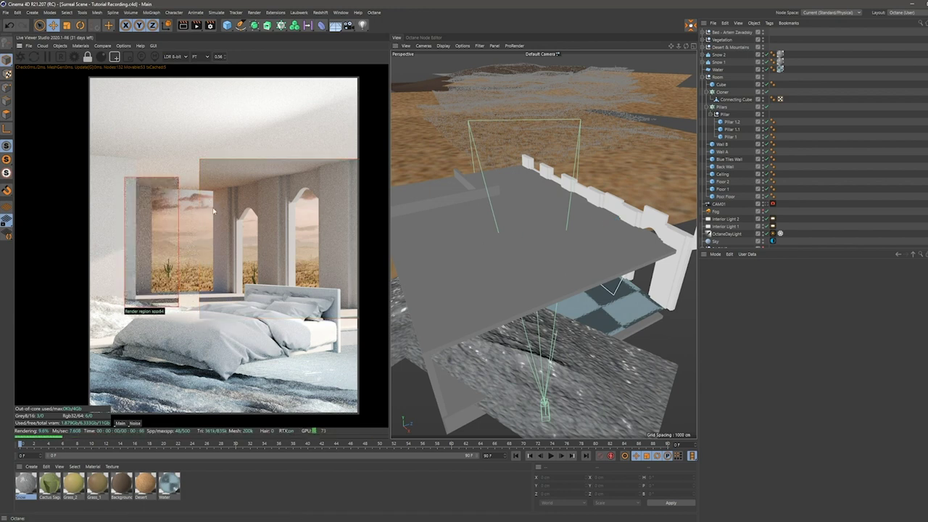
mouse_move(536, 289)
alt+mouse_down()
mouse_move(505, 301)
mouse_move(510, 263)
alt+mouse_up()
scroll(570, 252, up, 4)
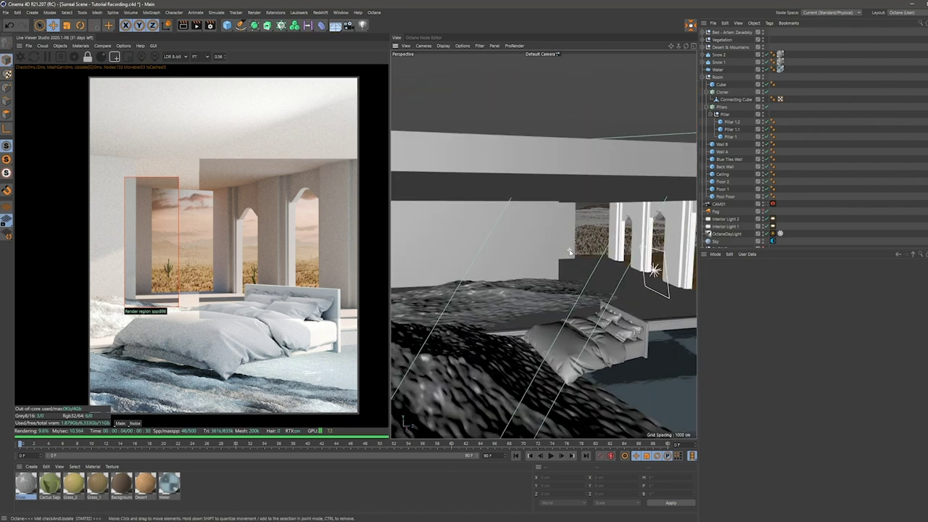
scroll(570, 252, up, 4)
scroll(570, 251, up, 3)
Step: Rename the cloner Connecting Cubes and collapse it and the Pillars hierarchy
click(722, 92)
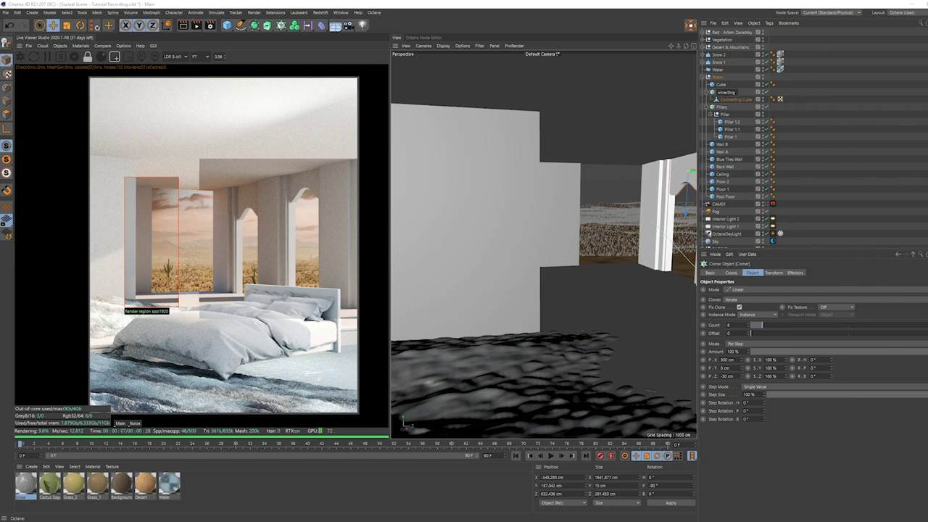
text( Cubes)
key(Return)
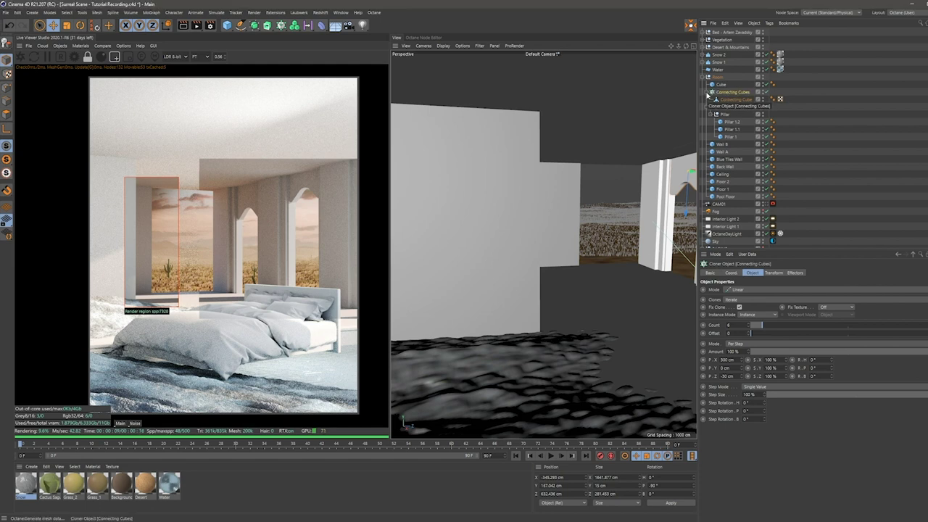
click(707, 92)
click(732, 231)
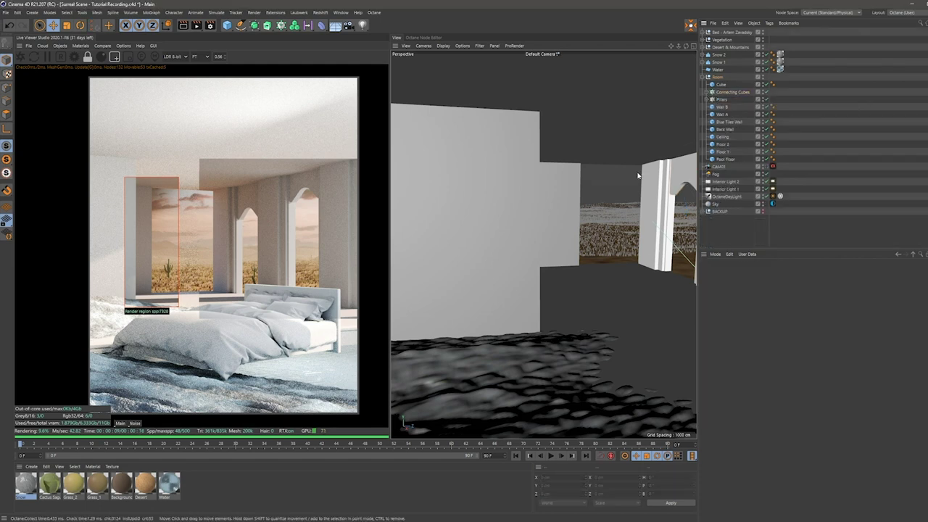
click(569, 193)
Step: Resize Wall B on X to roughly 333–335 cm and raise it slightly to align with the room
mouse_move(569, 193)
alt+mouse_down()
mouse_move(511, 222)
mouse_move(514, 239)
mouse_move(556, 240)
alt+mouse_up()
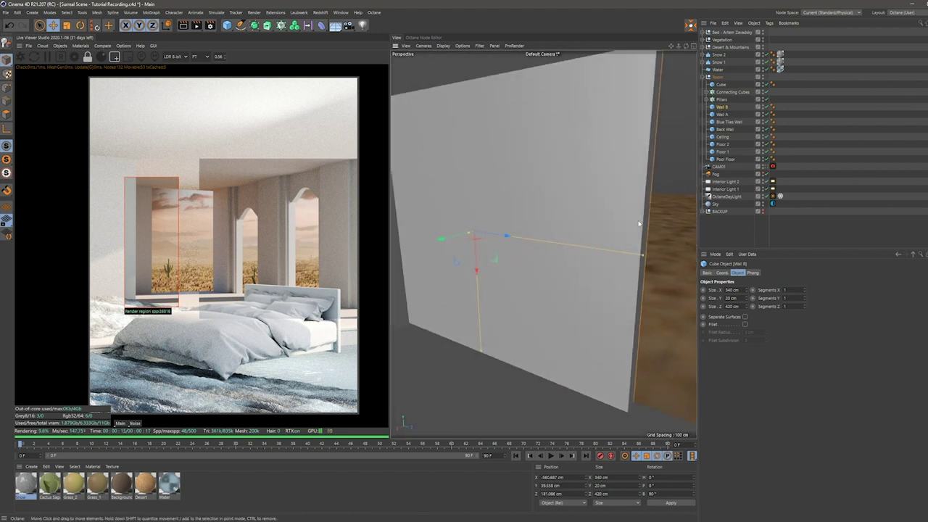
alt+drag(616, 408, 564, 360)
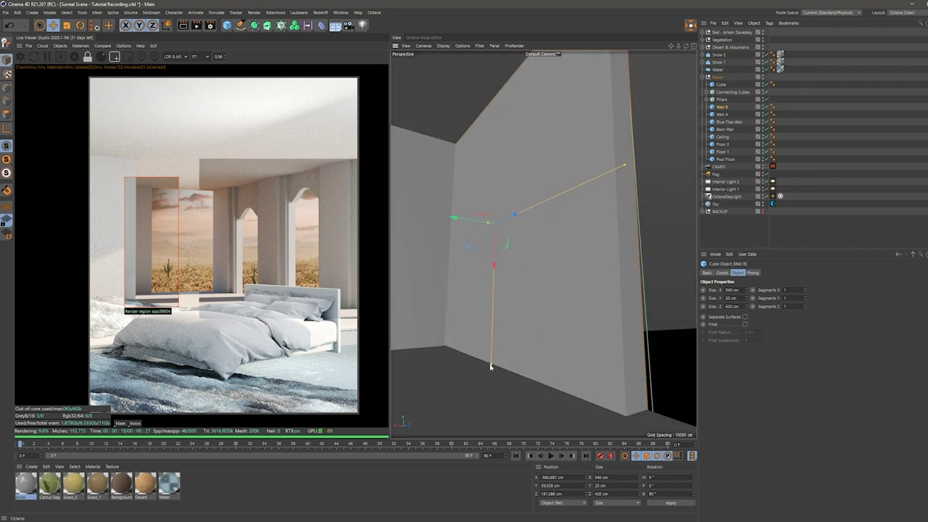
drag(490, 367, 490, 361)
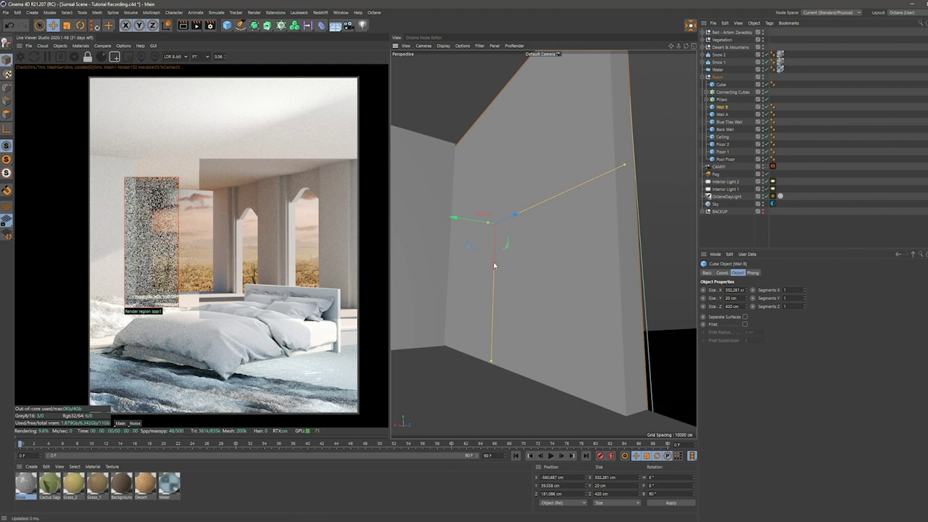
drag(494, 266, 493, 262)
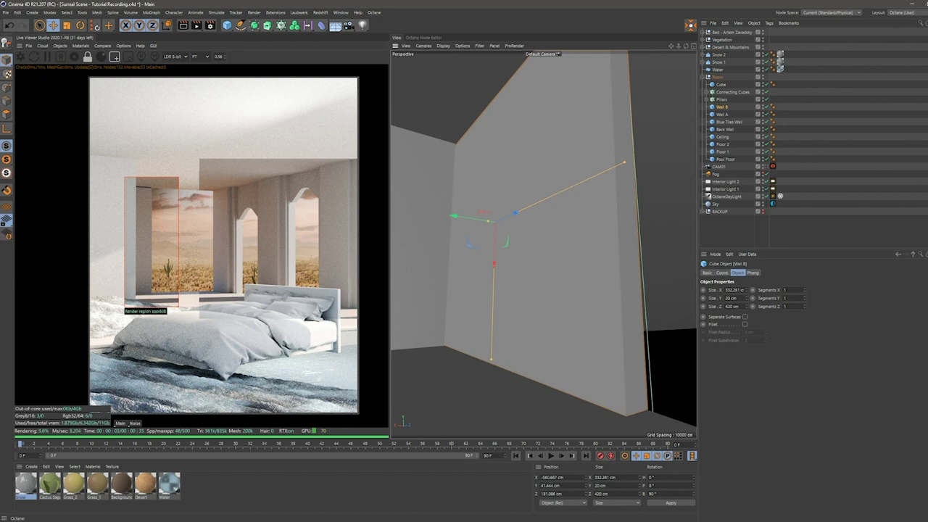
scroll(223, 249, up, 2)
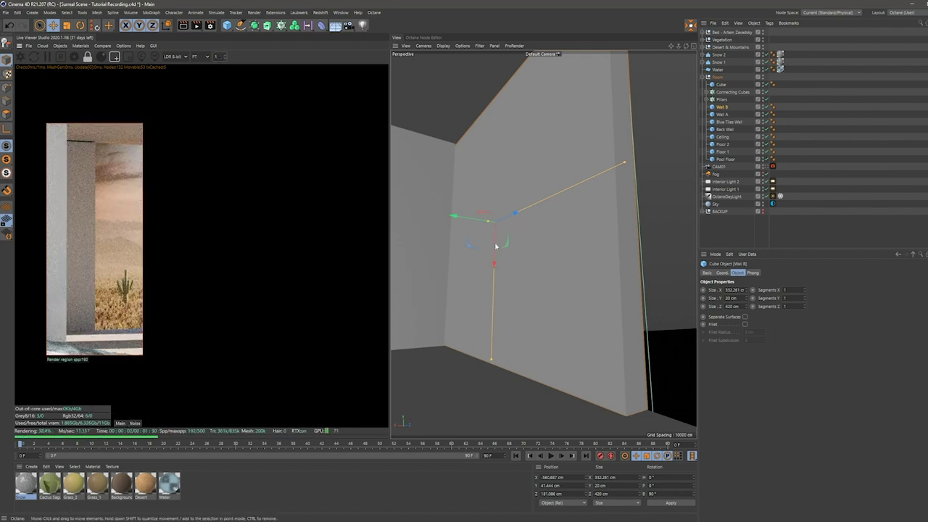
drag(493, 242, 501, 252)
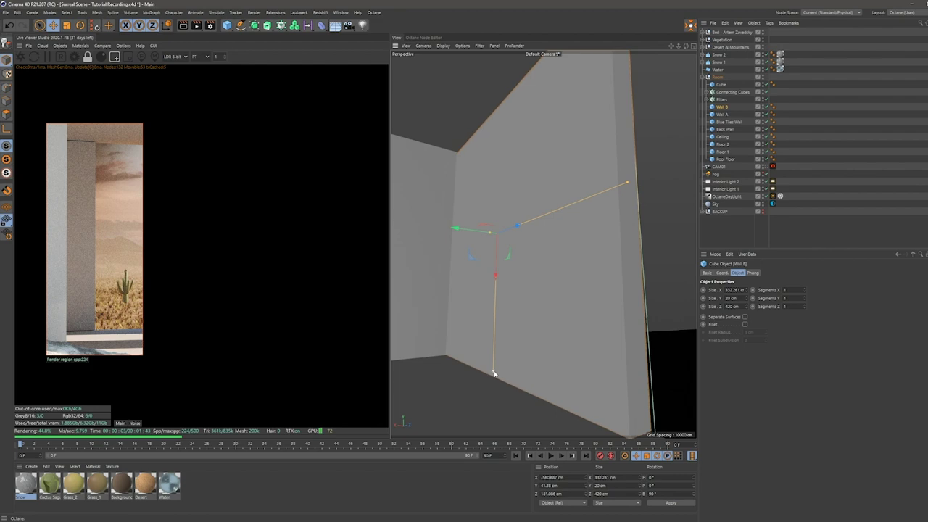
drag(493, 374, 493, 374)
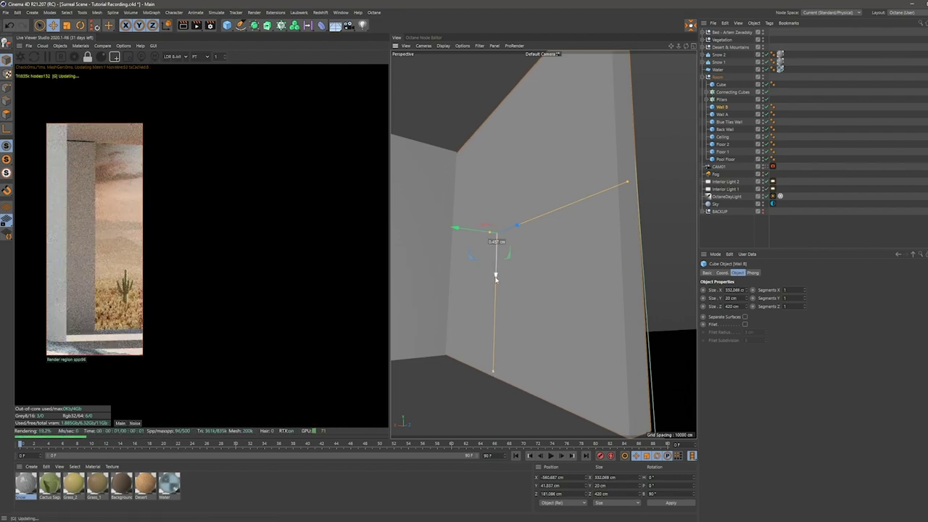
drag(495, 281, 495, 278)
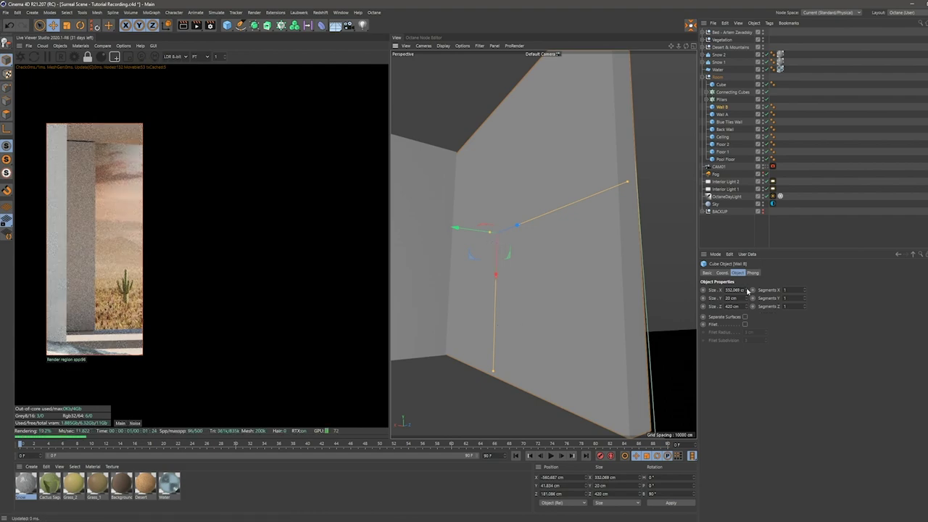
drag(747, 290, 747, 289)
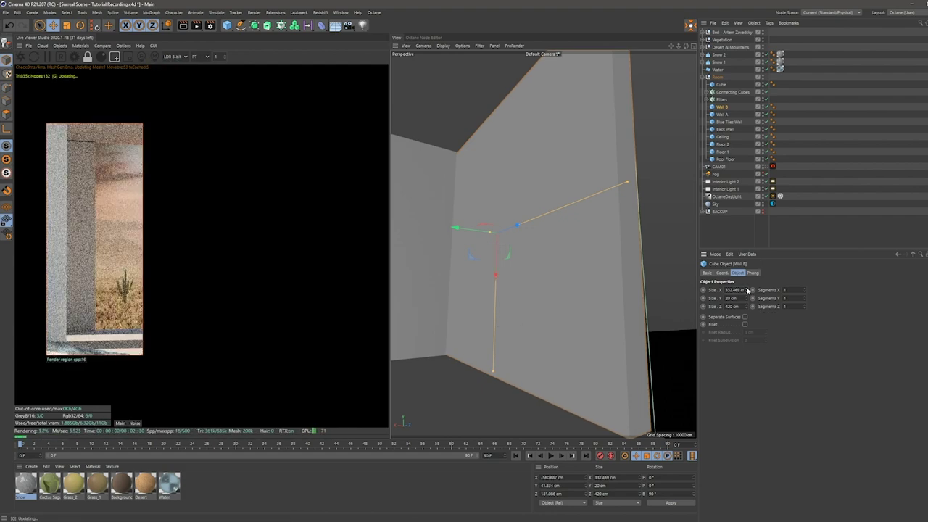
drag(747, 290, 747, 288)
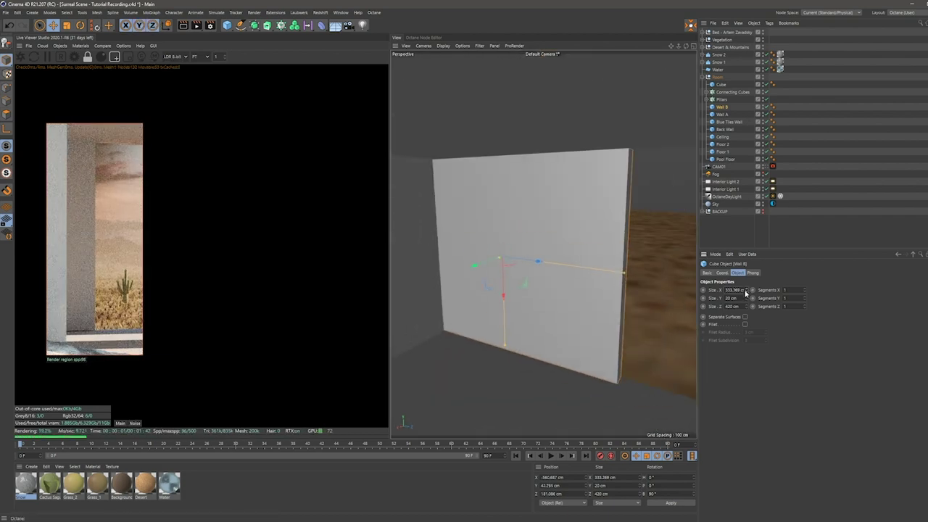
Step: Duplicate Wall B, then slide the copy sideways and shorten it from its right edge
key(o)
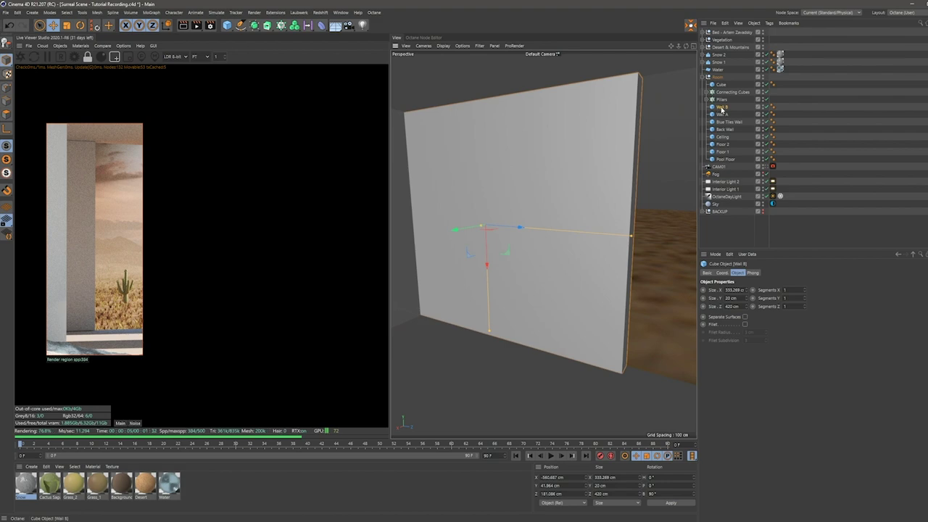
key(ctrl+c)
key(ctrl+v)
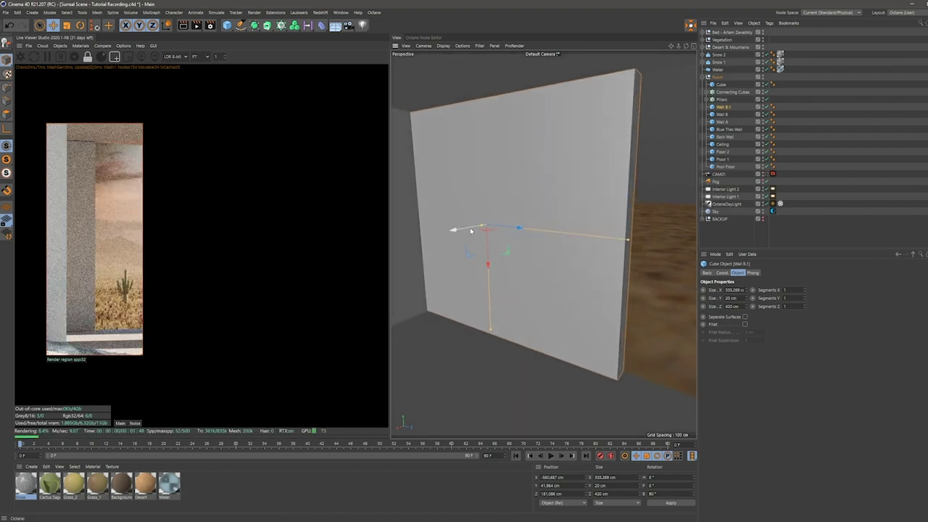
drag(452, 230, 468, 230)
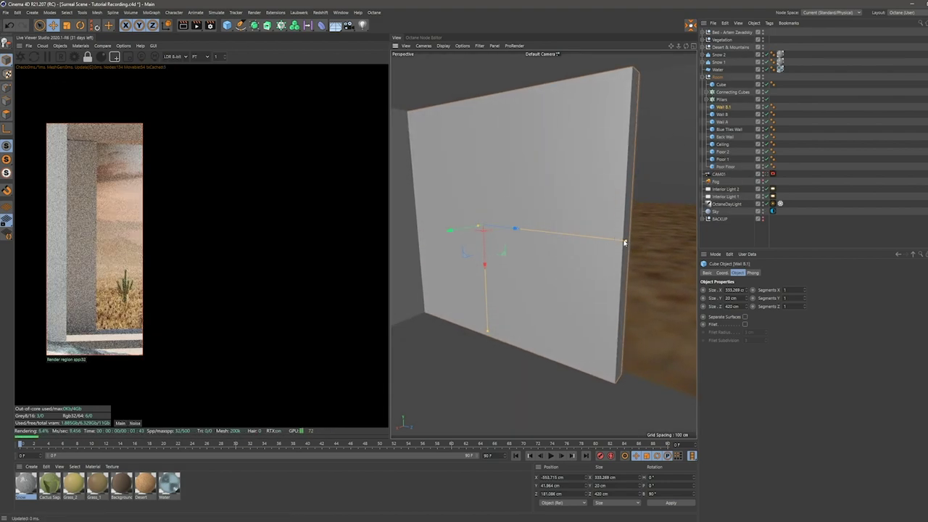
drag(623, 241, 617, 243)
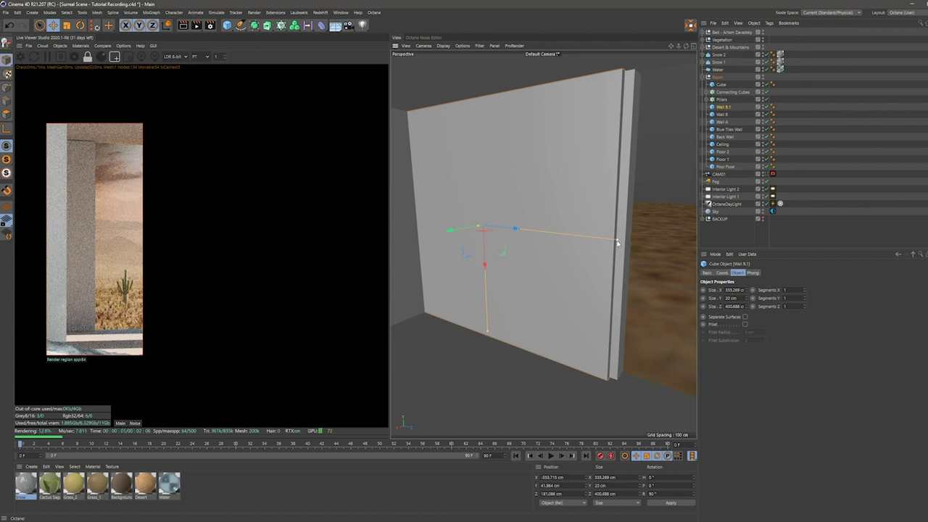
drag(616, 243, 615, 243)
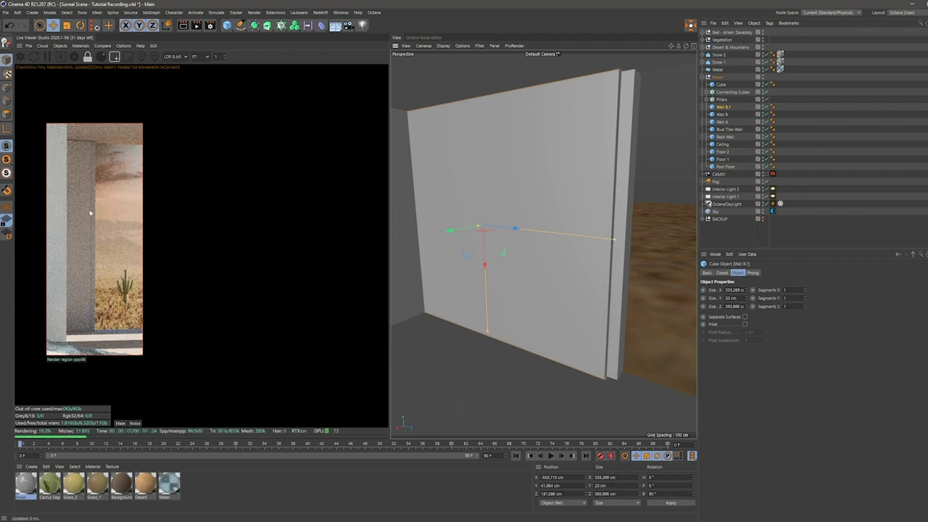
Step: Fillet both walls and group them under a null named Wall Detail
ctrl+click(720, 113)
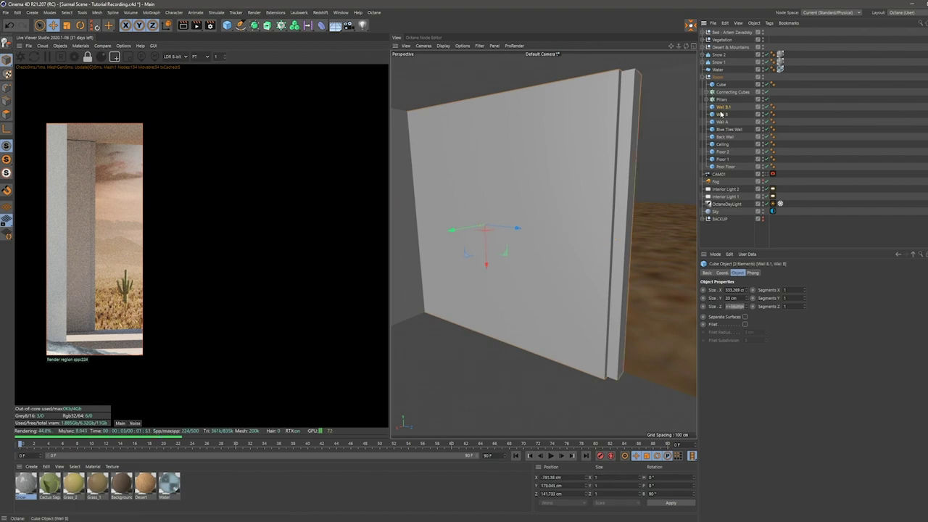
click(744, 324)
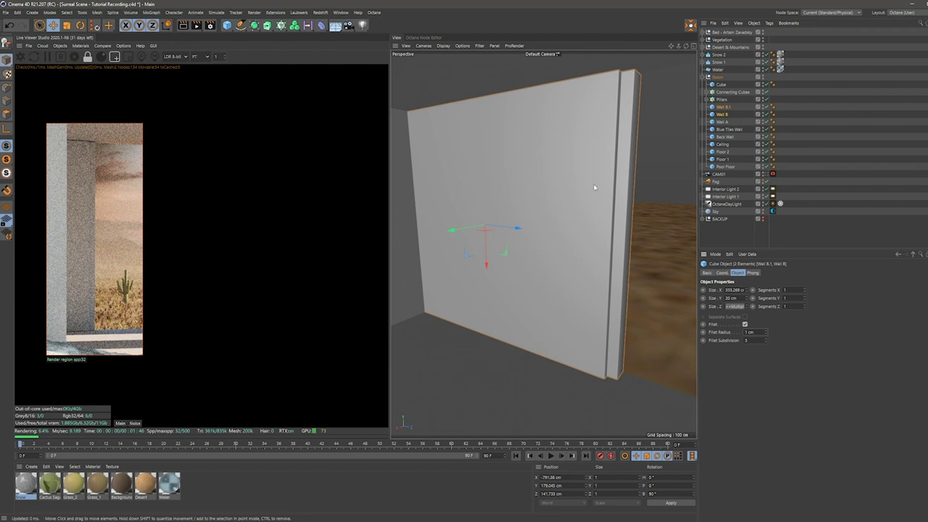
key(alt+g)
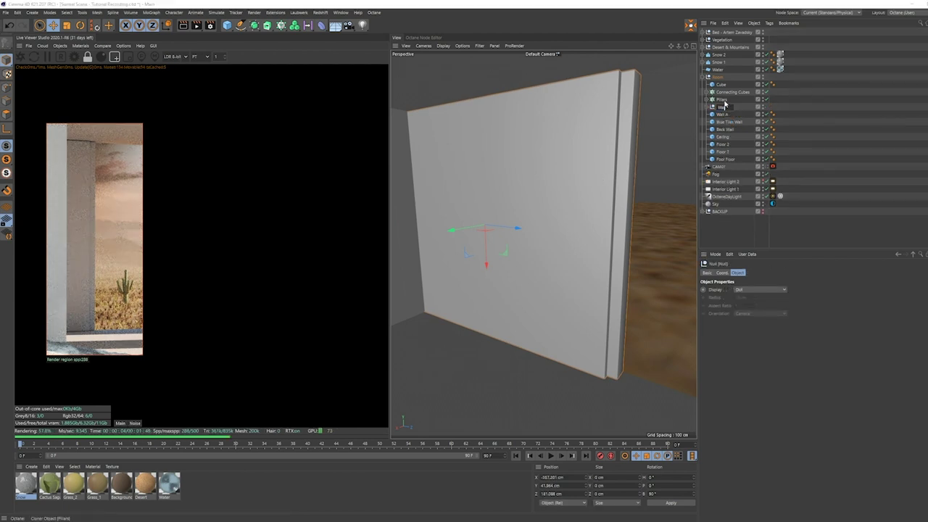
text(ll Detail)
key(Return)
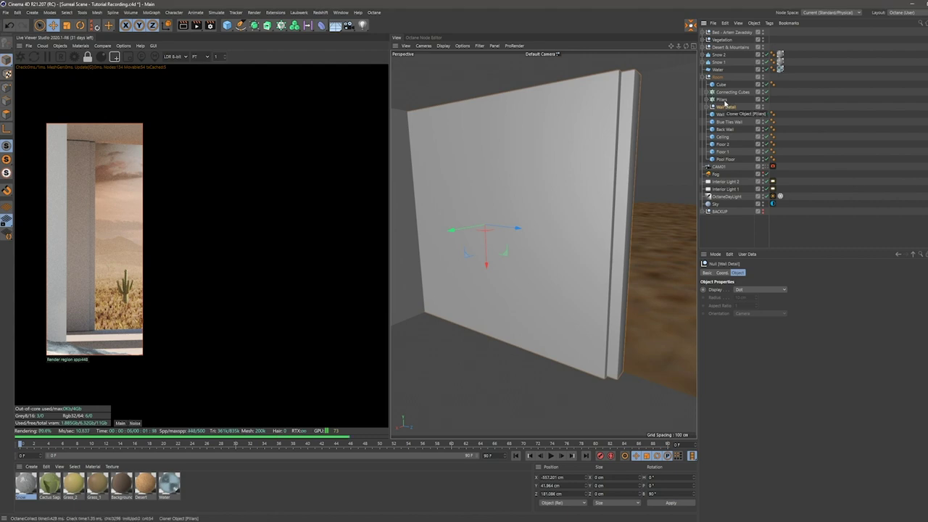
Step: Render the full frame, set a render region over the central arches, and expand Pillars
click(843, 119)
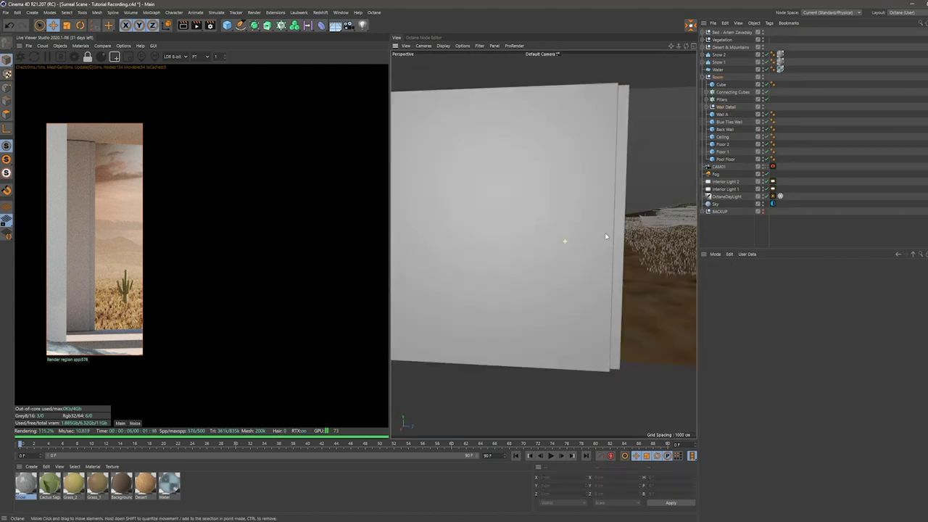
scroll(587, 273, up, 6)
scroll(587, 274, down, 6)
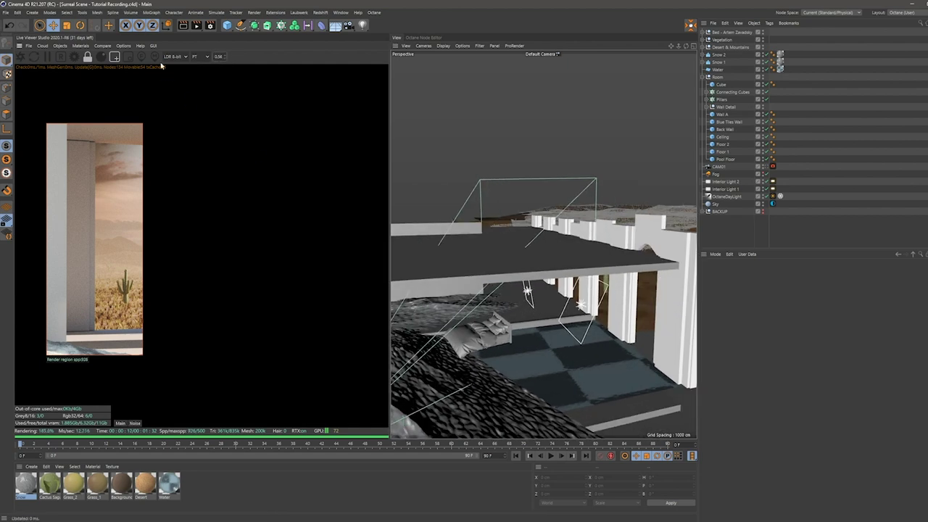
click(114, 56)
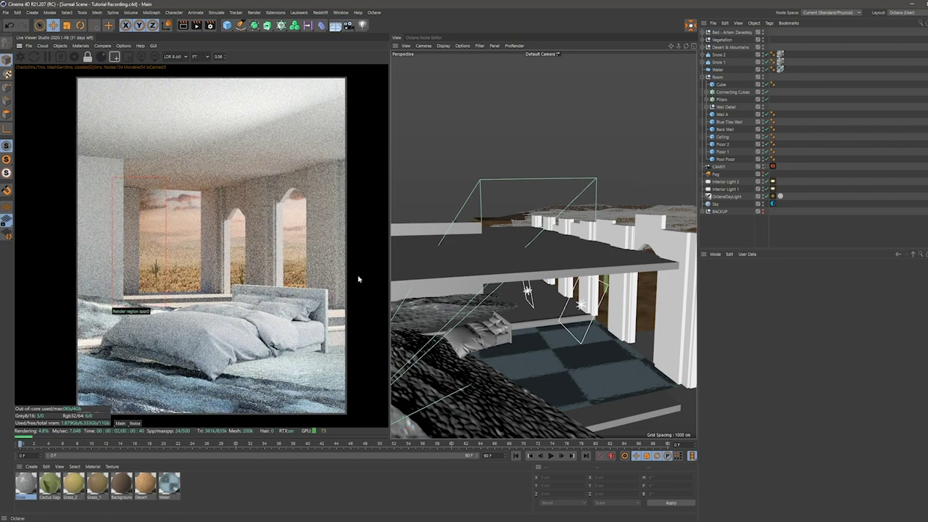
drag(355, 316, 190, 158)
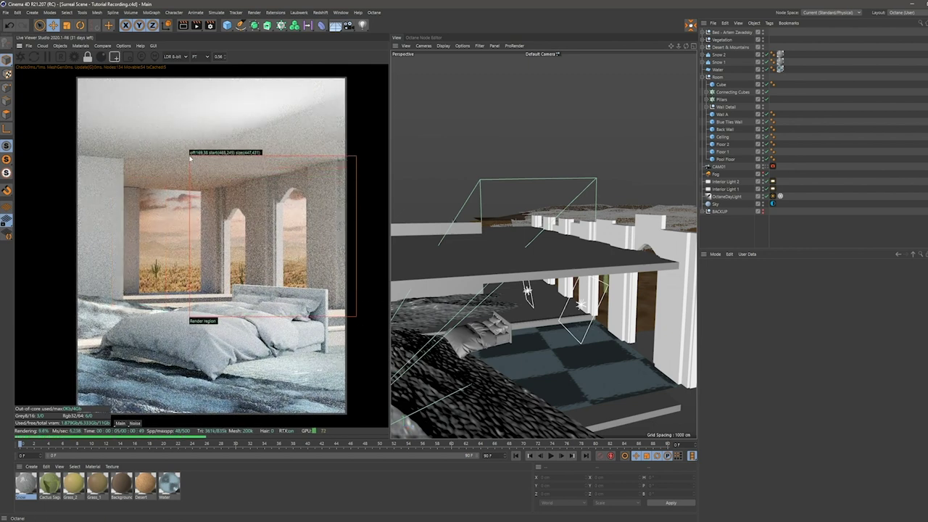
click(707, 99)
Step: Add a Bevel deformer with 3 subdivisions under the Pillar null
click(718, 108)
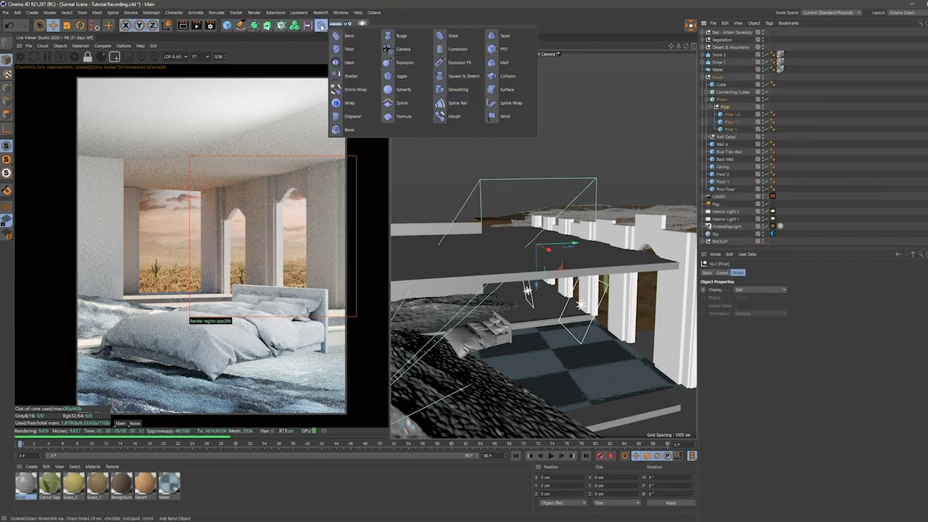
click(321, 25)
click(355, 130)
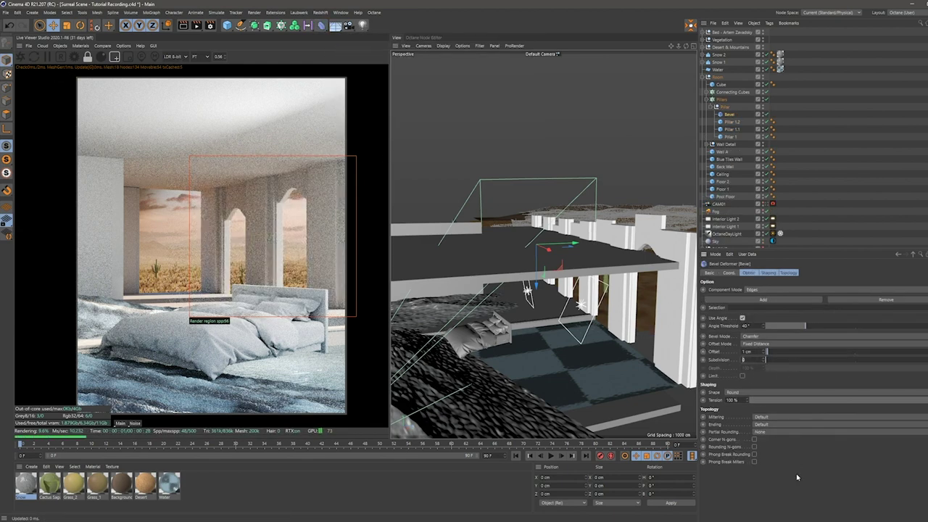
text(3)
key(Return)
alt+drag(537, 290, 613, 302)
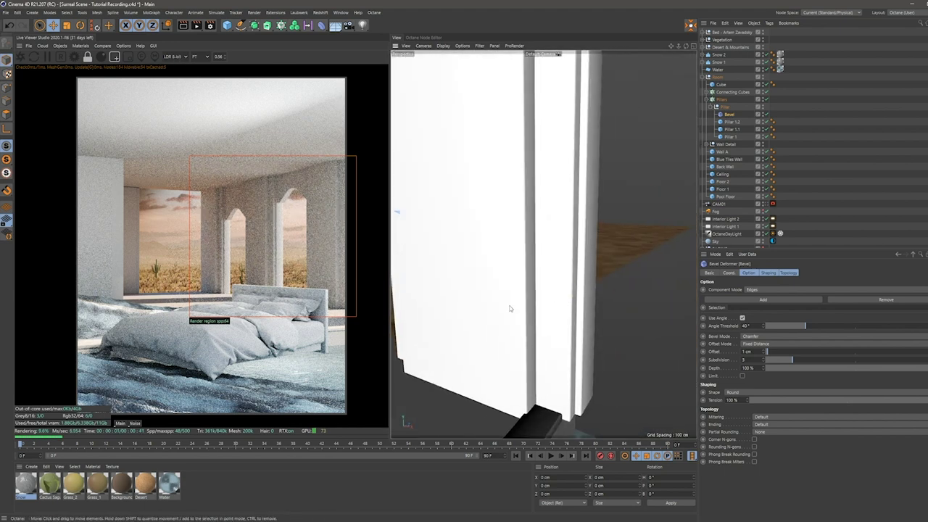
alt+drag(551, 299, 583, 302)
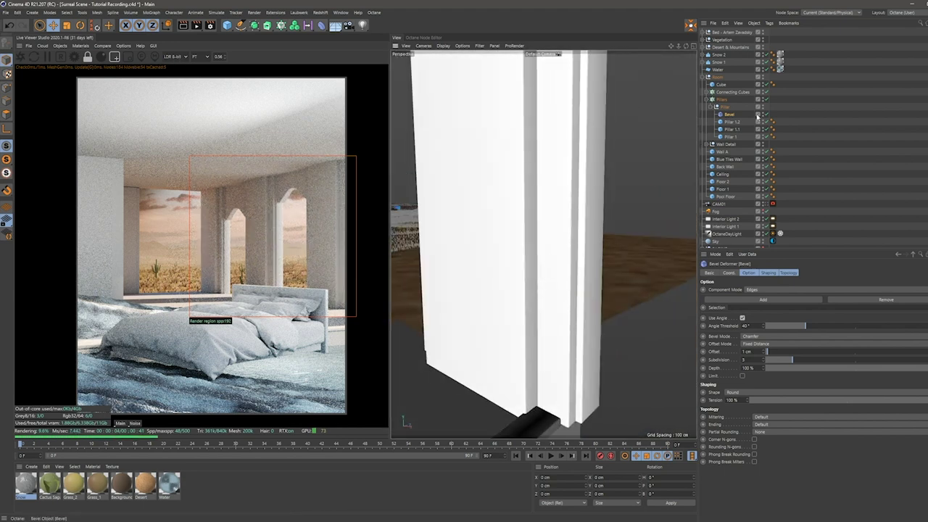
Step: Add a Bevel deformer under the Connecting Cube and inspect the bevelled arch
click(710, 107)
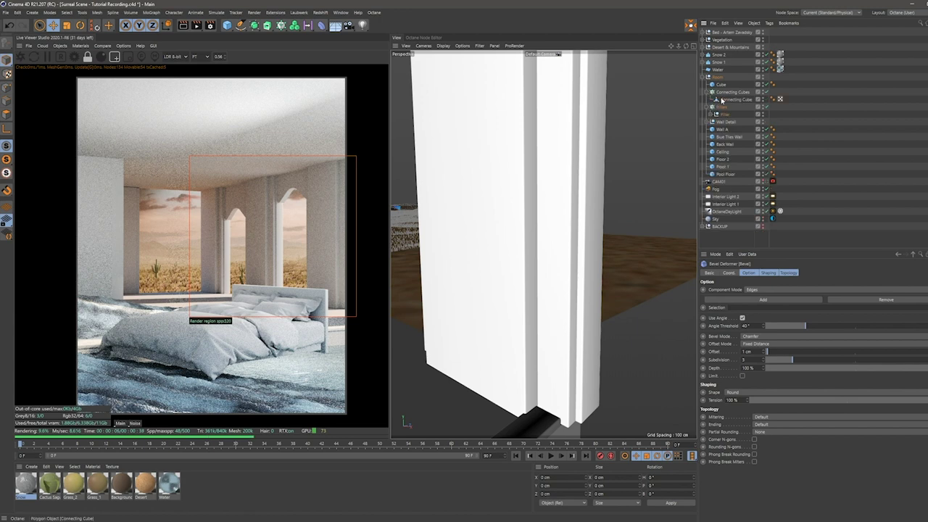
click(721, 100)
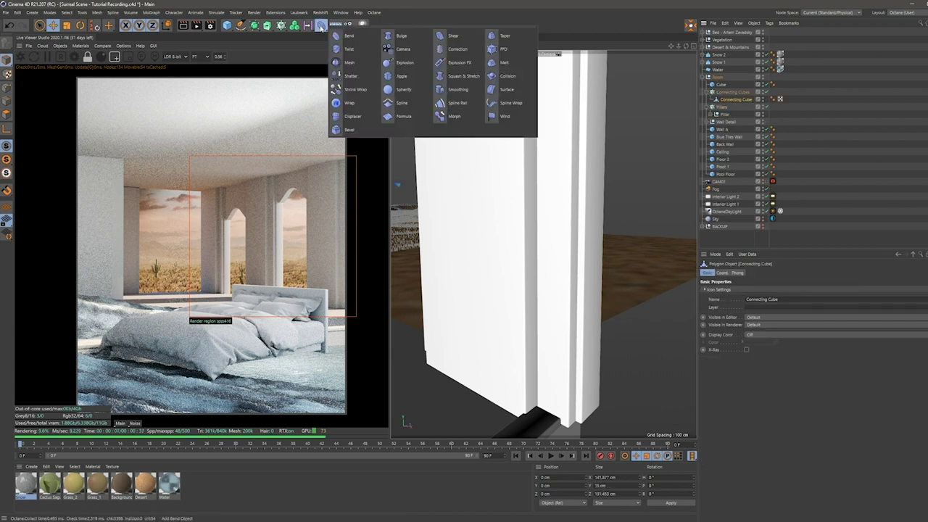
shift+drag(321, 28, 355, 129)
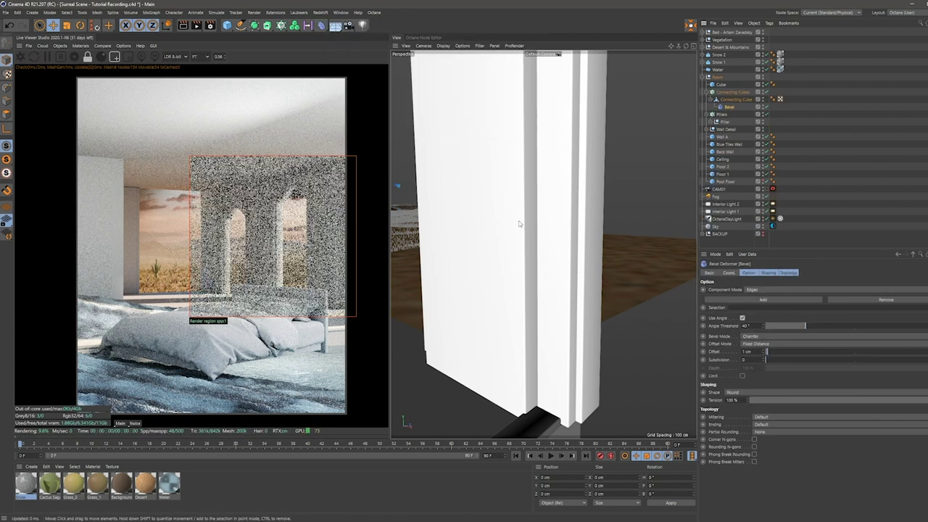
alt+drag(555, 189, 459, 162)
alt+right_drag(459, 163, 732, 301)
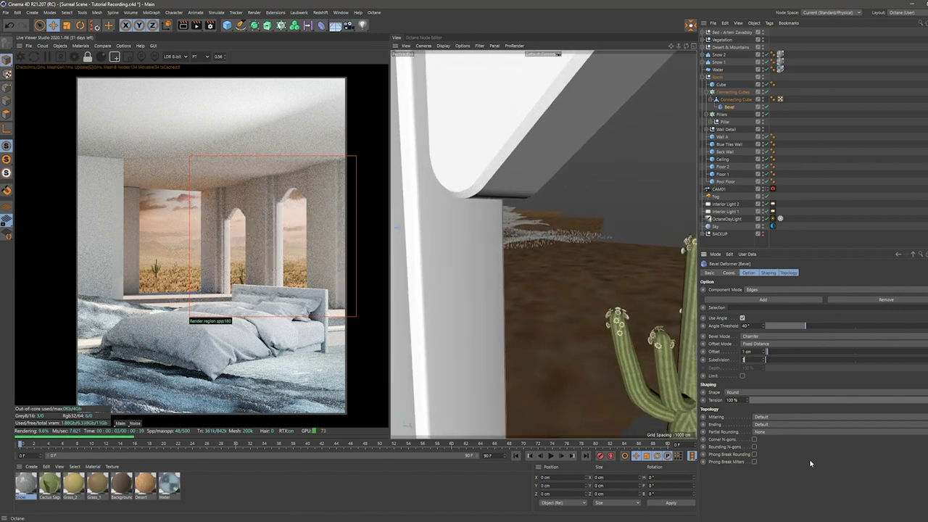
alt+drag(543, 316, 473, 259)
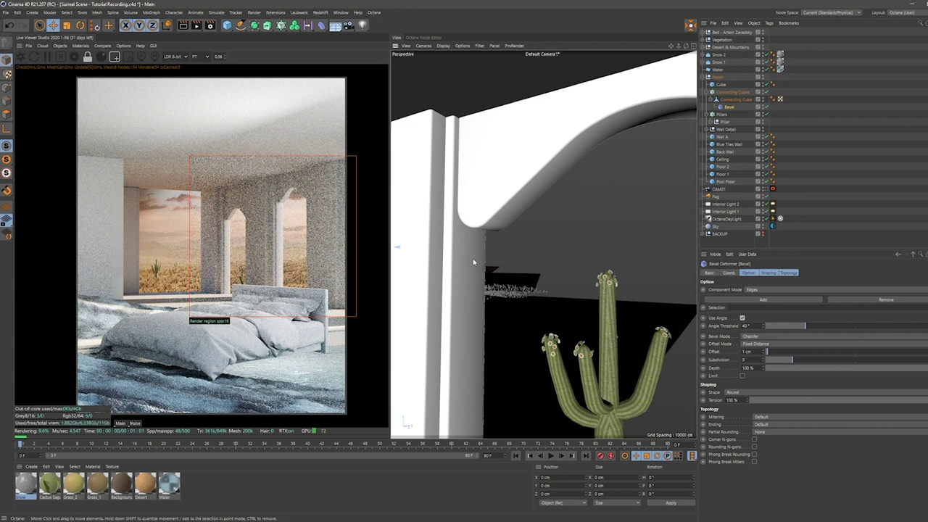
click(555, 222)
alt+right_drag(555, 221, 448, 235)
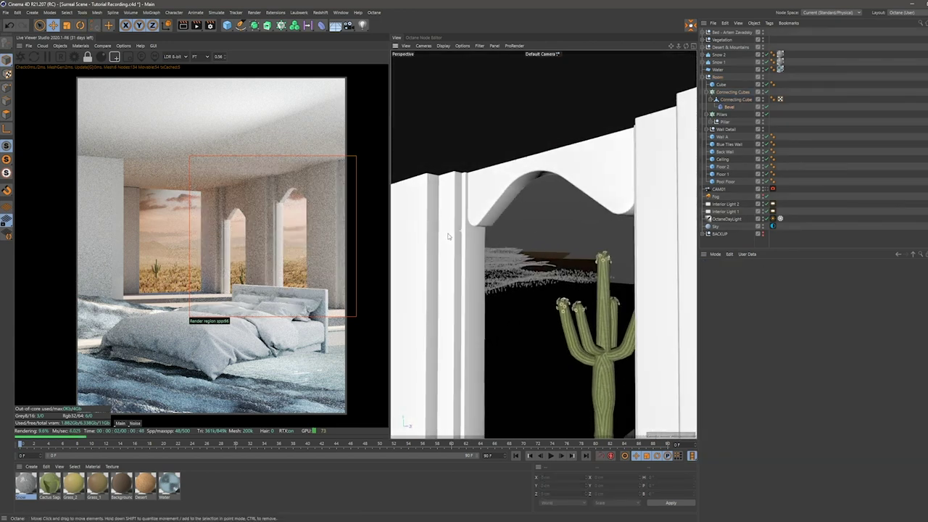
alt+drag(448, 236, 443, 240)
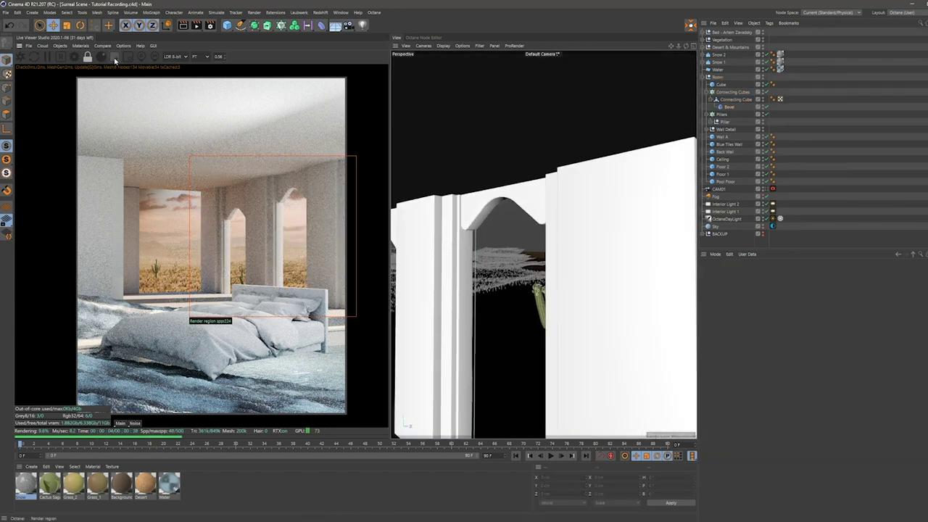
Step: Remove the render region so the Live Viewer renders the whole room
click(114, 59)
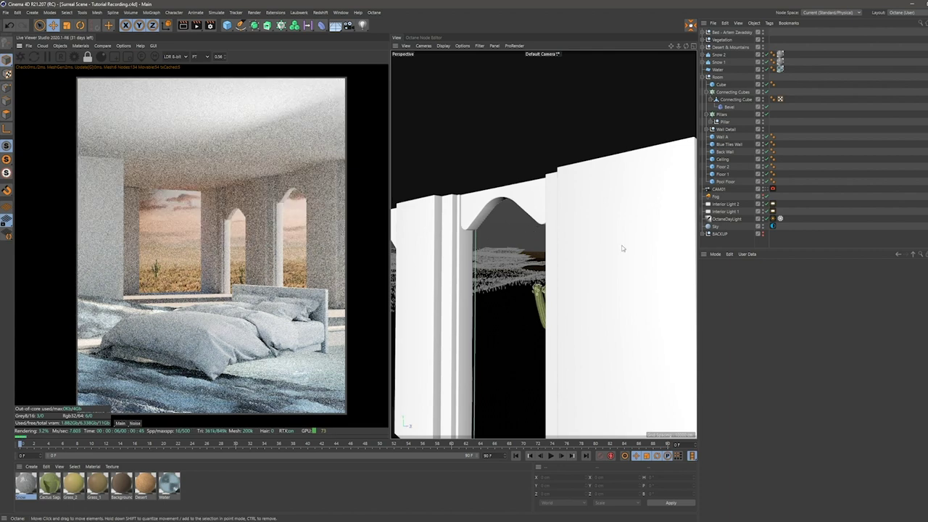
scroll(601, 251, down, 3)
scroll(582, 245, down, 3)
scroll(580, 244, down, 3)
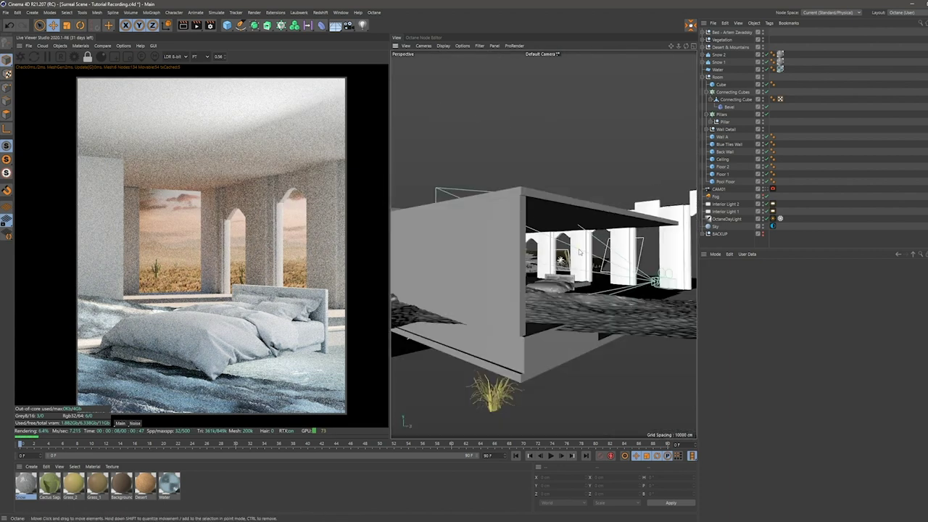
alt+drag(579, 252, 540, 310)
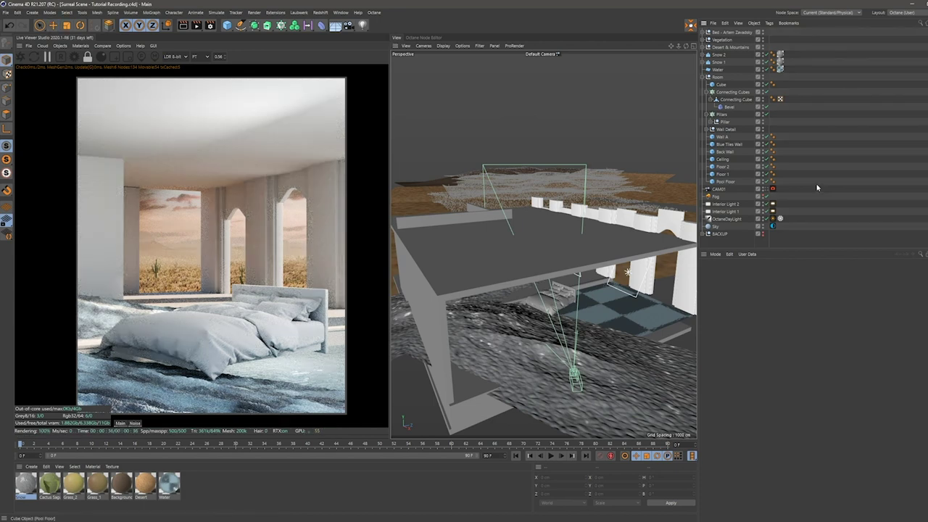
click(38, 27)
Step: Add a Plane above the room sized 2000 cm wide by 1600 cm high
click(226, 26)
click(298, 43)
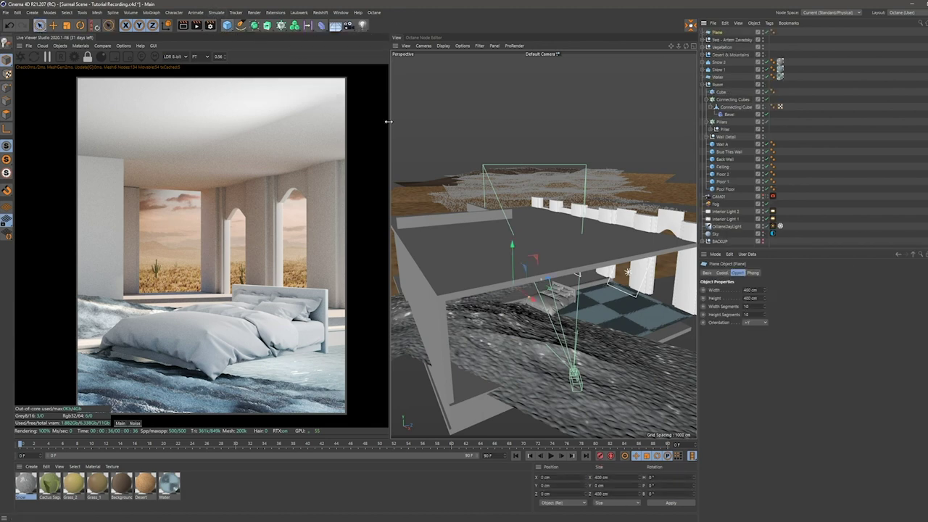
mouse_move(512, 241)
mouse_down()
mouse_move(513, 171)
mouse_move(525, 276)
mouse_move(742, 286)
mouse_up()
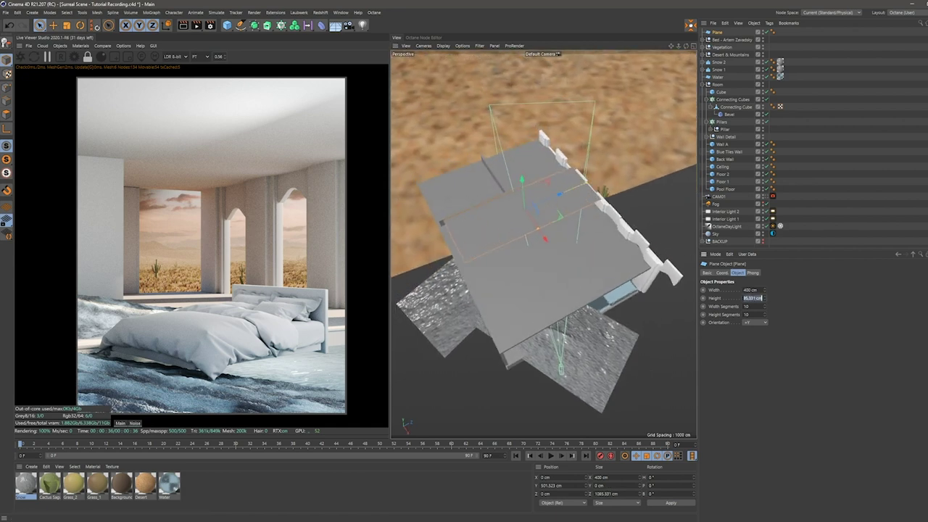
key(Return)
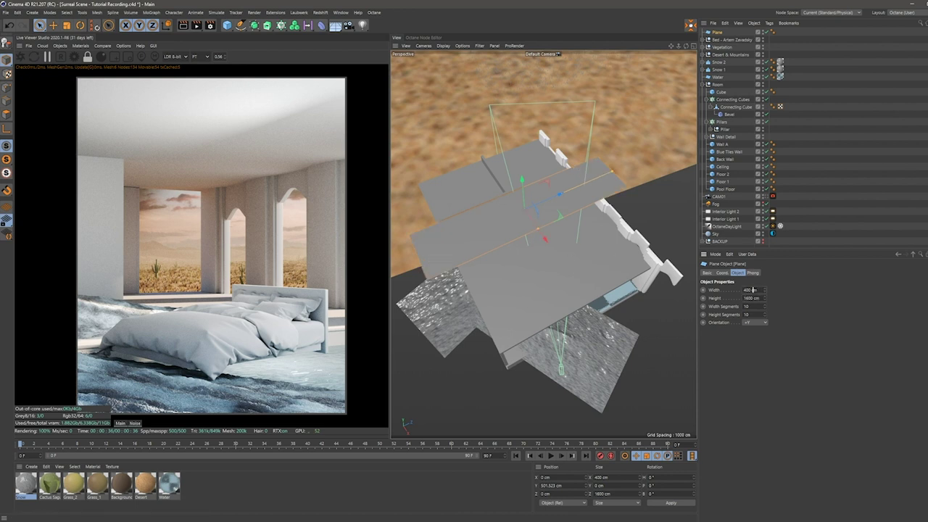
text(000)
key(Return)
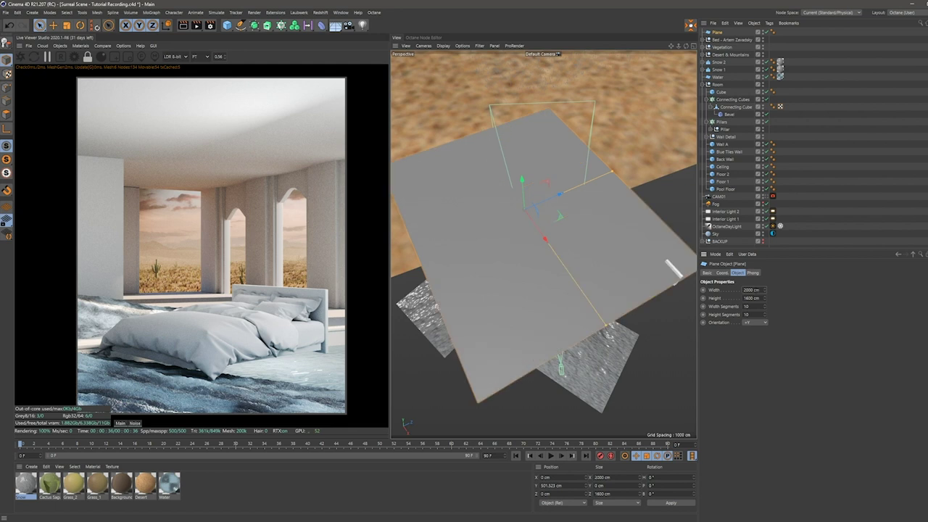
Step: Show wireframe lines in the viewport and give the plane 30×30 segments
click(442, 45)
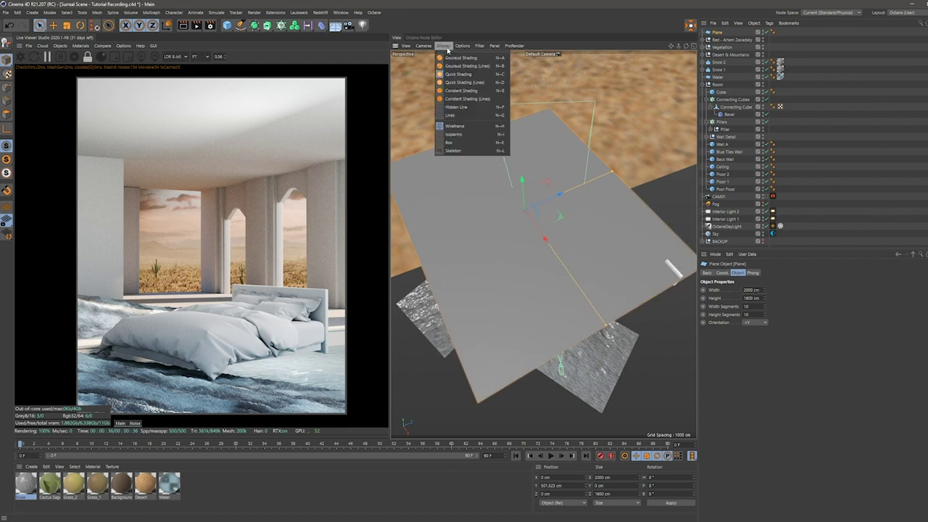
click(461, 85)
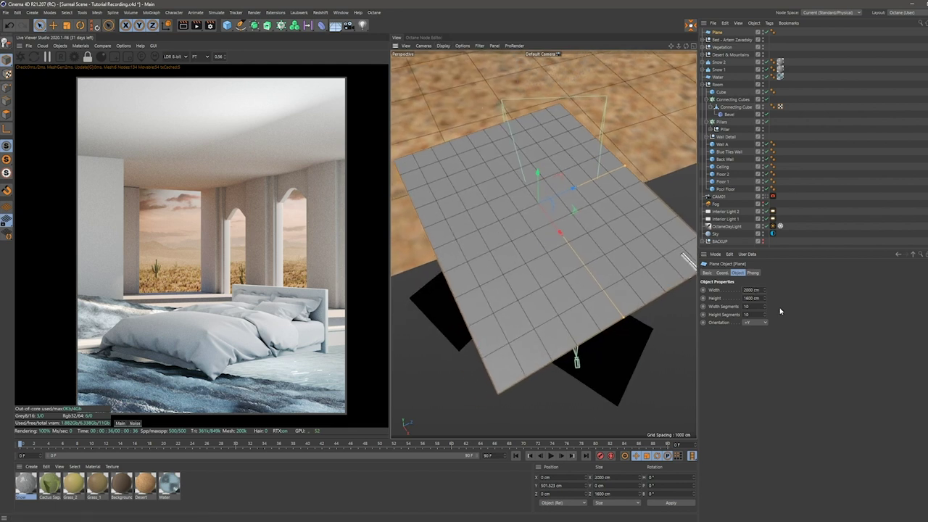
click(750, 306)
text(30)
key(Tab)
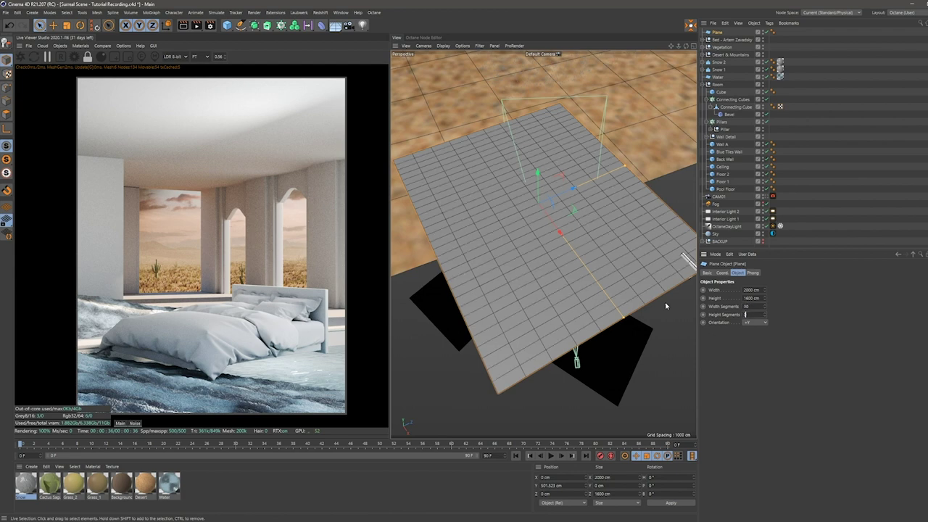
text(30)
key(Return)
Step: Add a Bend deformer to the scene
alt+drag(533, 210, 567, 221)
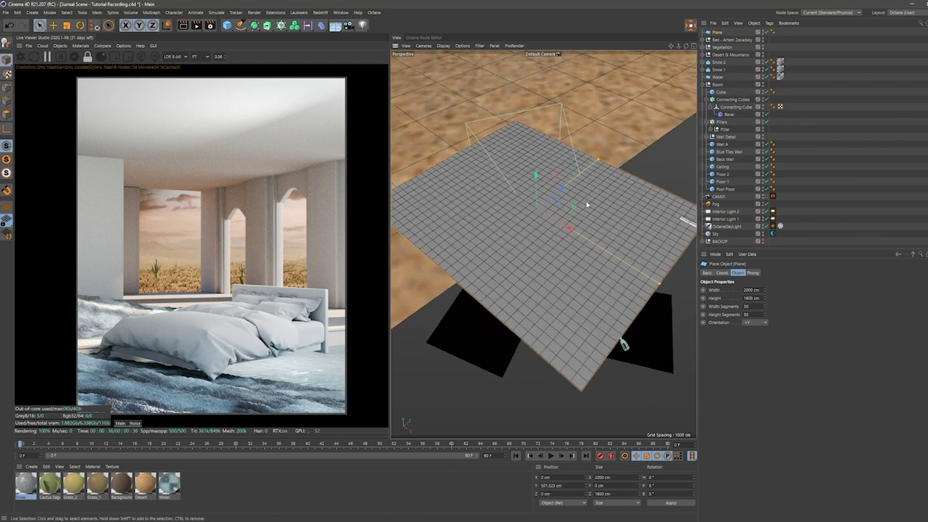
click(321, 26)
click(340, 35)
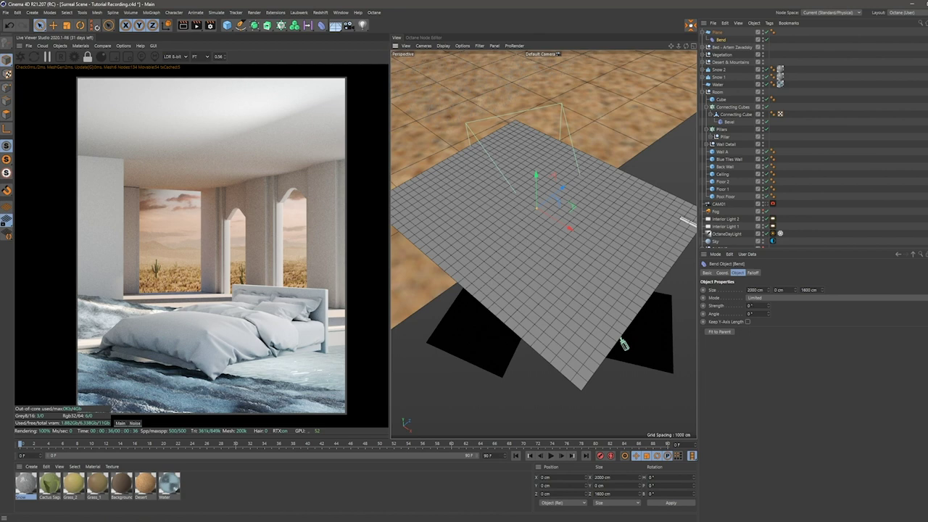
Step: Set the bend strength to 15° and rotate the Bend deformer to reorient the curve
text(15)
key(Return)
alt+drag(579, 239, 536, 197)
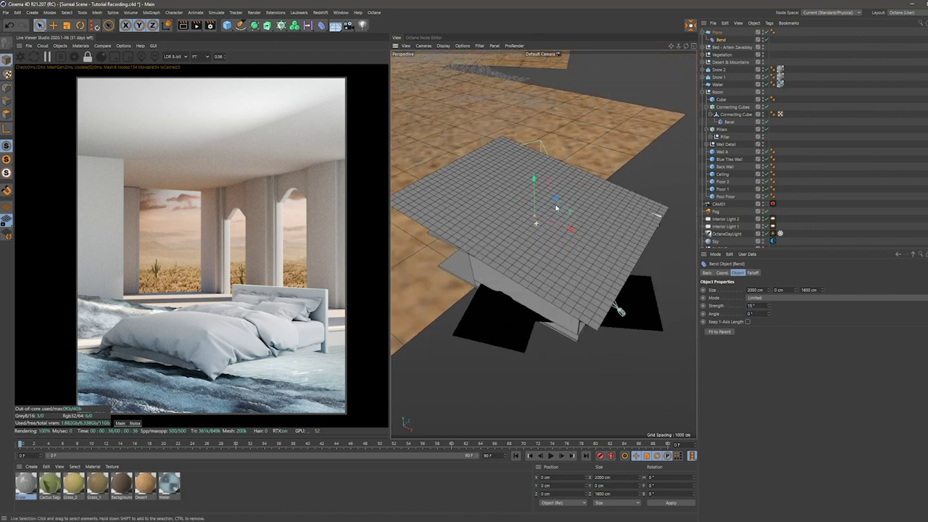
key(r)
mouse_move(532, 233)
mouse_down()
mouse_move(575, 221)
mouse_move(521, 200)
mouse_move(517, 230)
mouse_up()
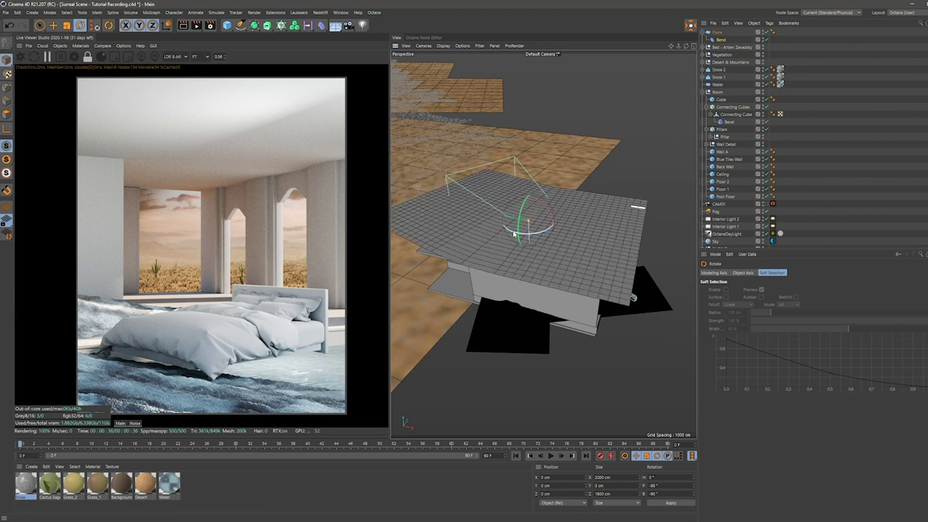
drag(517, 234, 555, 231)
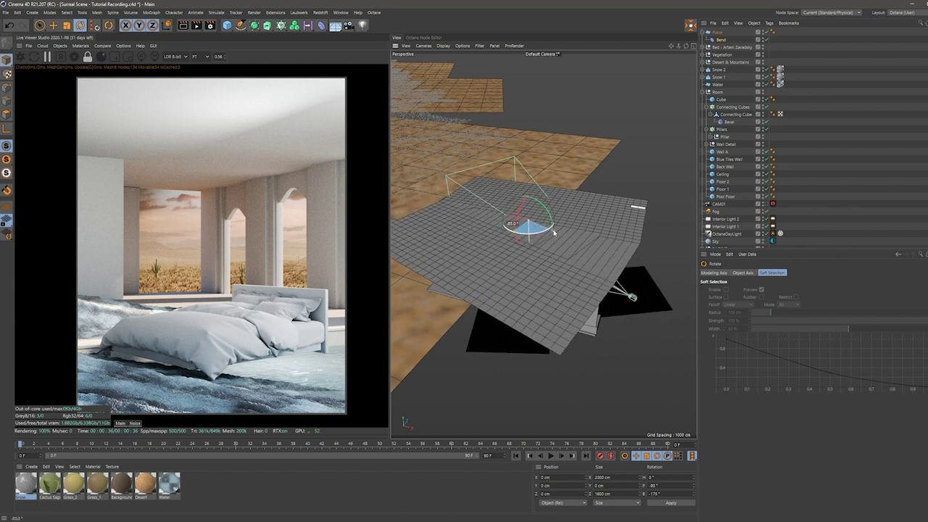
mouse_move(547, 209)
mouse_down()
mouse_move(513, 207)
mouse_move(500, 222)
mouse_up()
key(e)
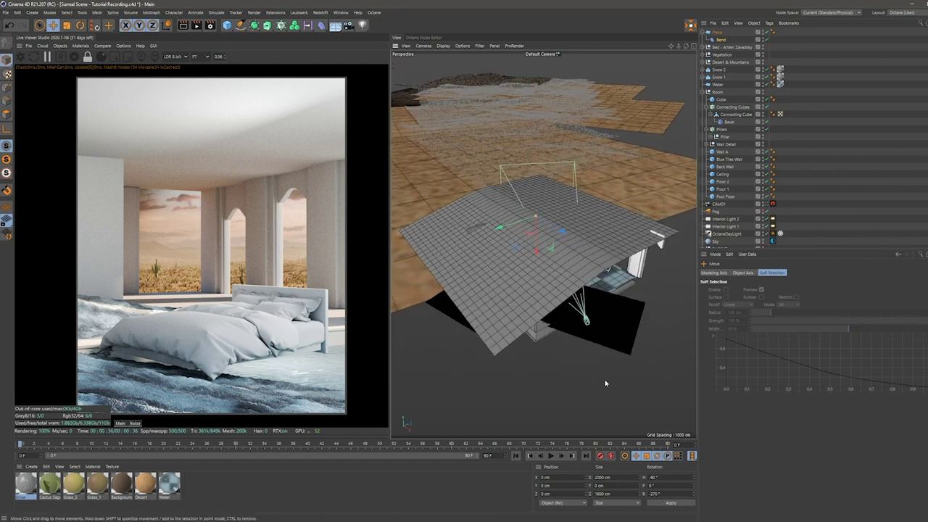
Step: Fit the Bend deformer to its parent plane and raise its strength to 25°
click(720, 40)
click(719, 331)
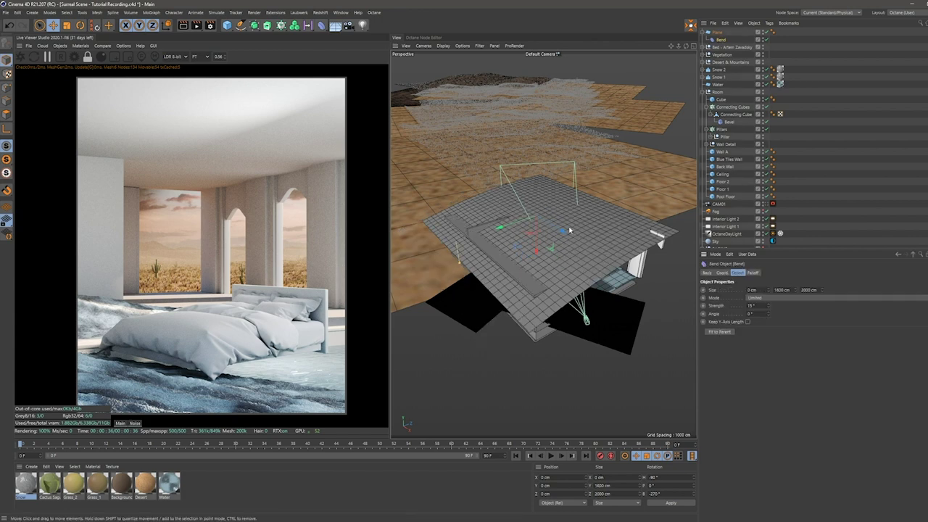
alt+drag(536, 239, 526, 195)
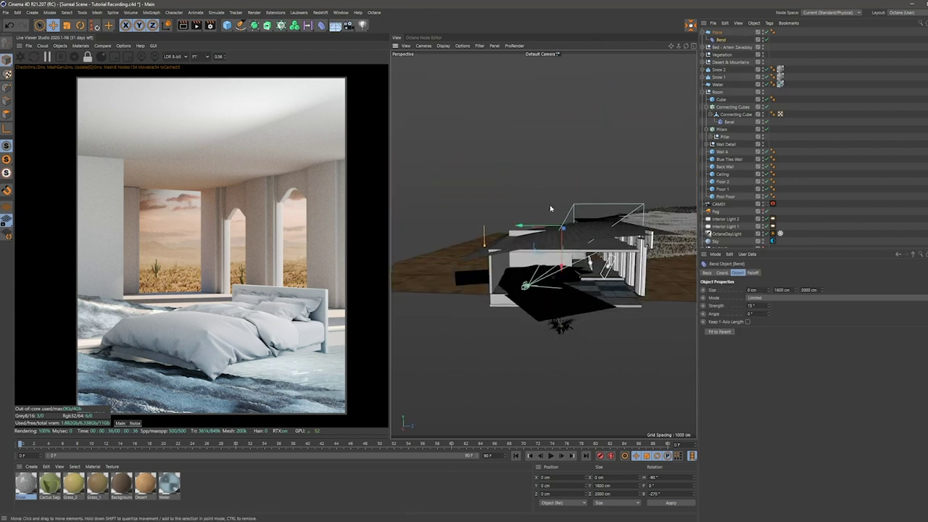
double_click(751, 305)
text(25)
key(Return)
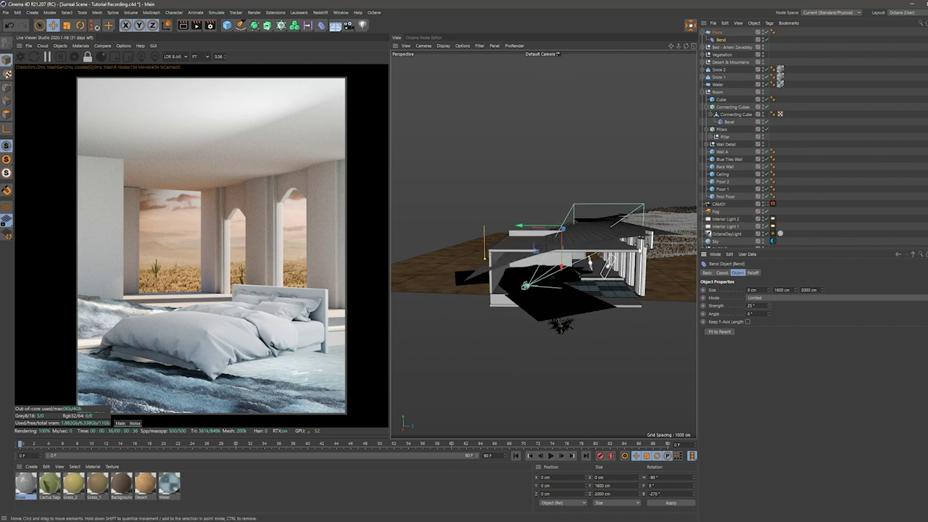
alt+drag(582, 226, 585, 248)
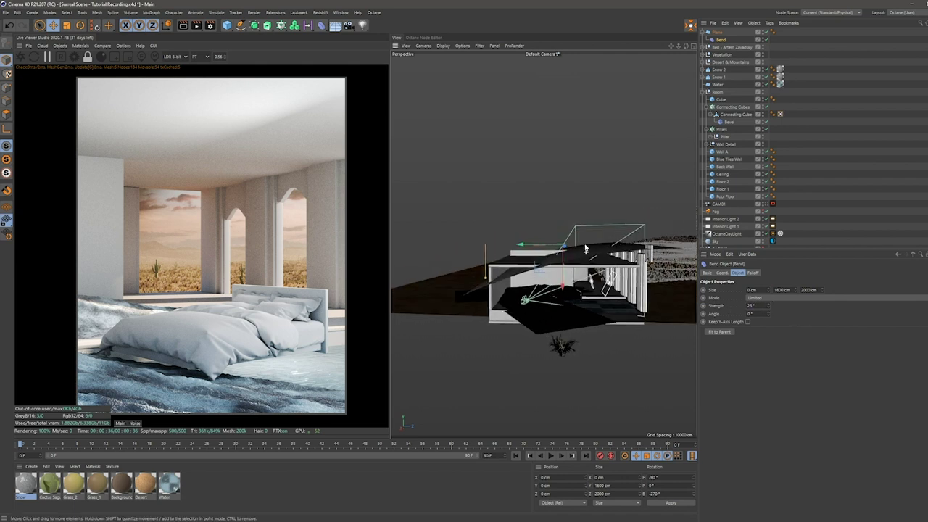
Step: Tilt the Plane's pitch to about -12.5°
click(719, 33)
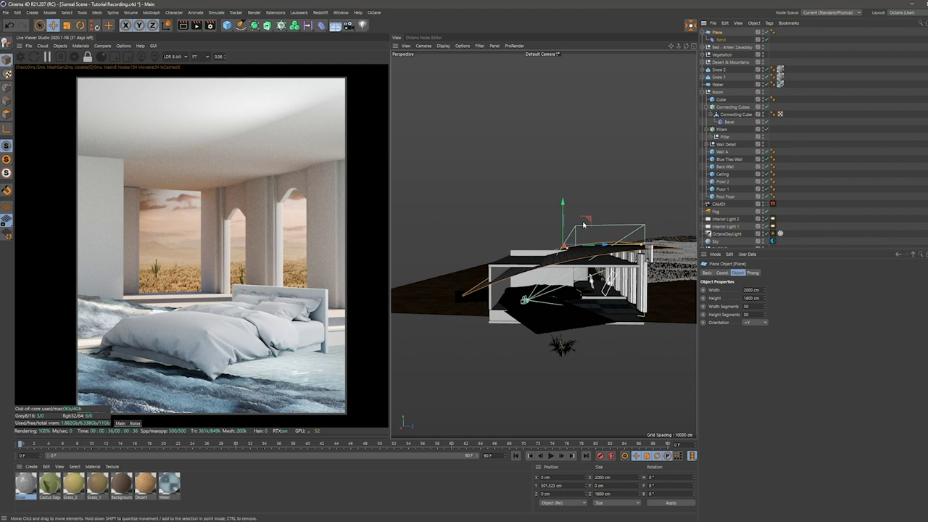
key(r)
drag(552, 223, 558, 219)
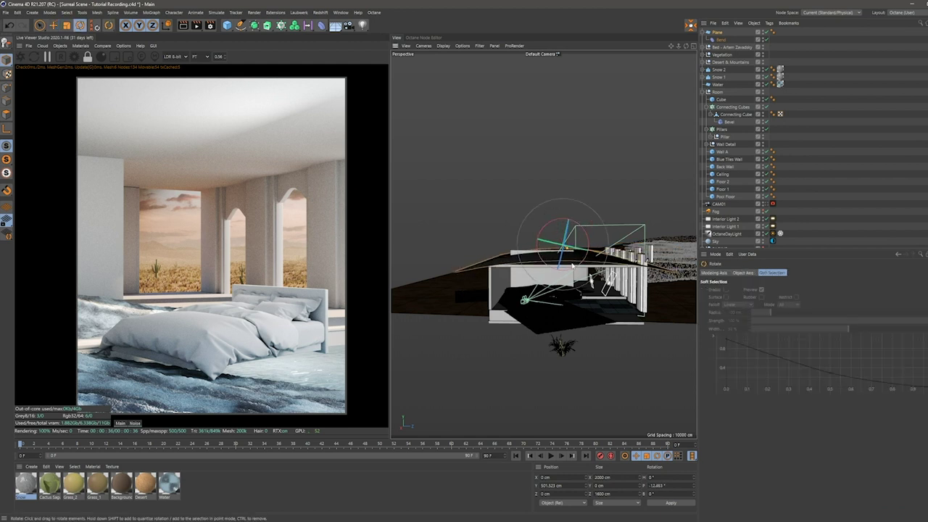
mouse_move(558, 219)
mouse_down()
mouse_move(570, 261)
mouse_move(605, 279)
mouse_up()
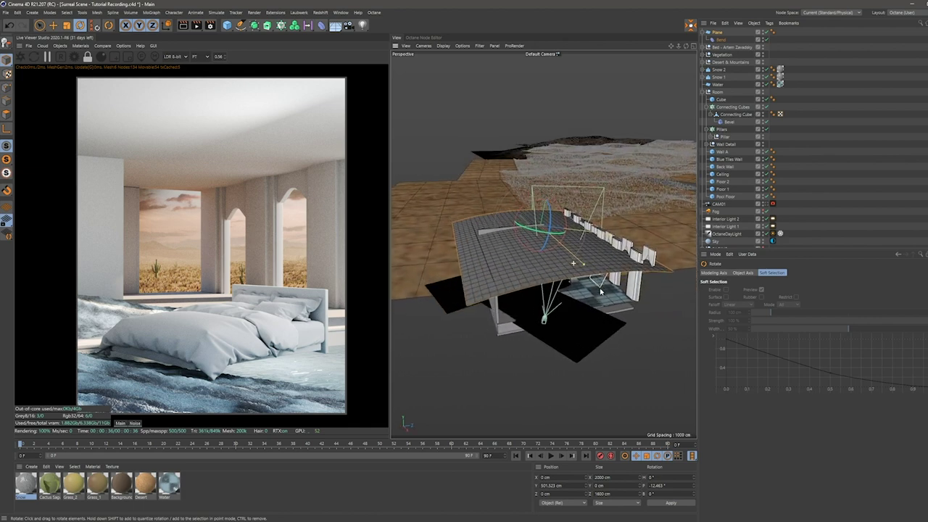
key(e)
alt+drag(604, 280, 558, 298)
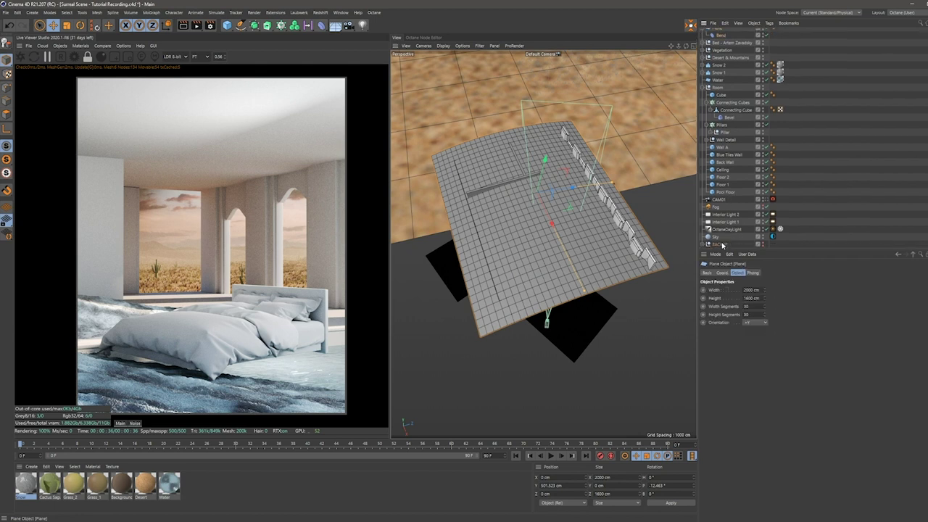
Step: Bake the bent Plane with Current State to Object and delete the redundant copy
click(718, 32)
click(691, 27)
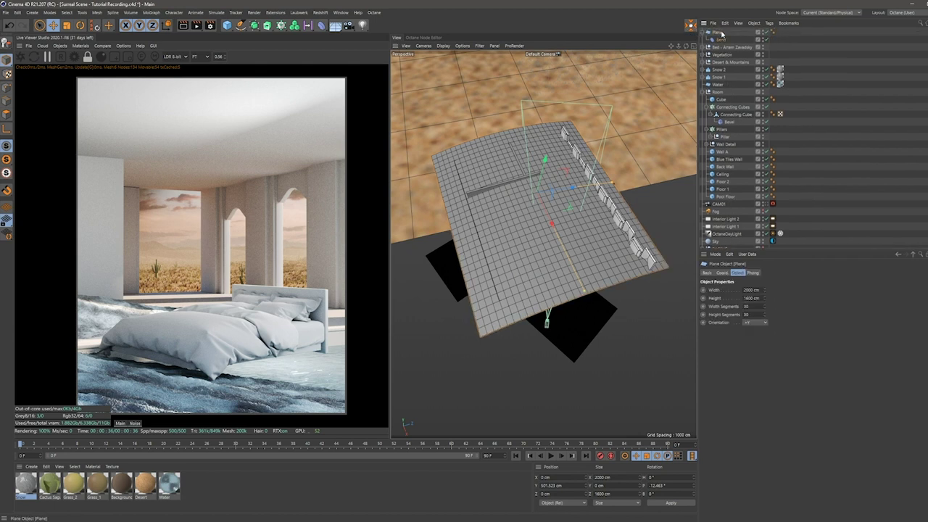
right_click(722, 33)
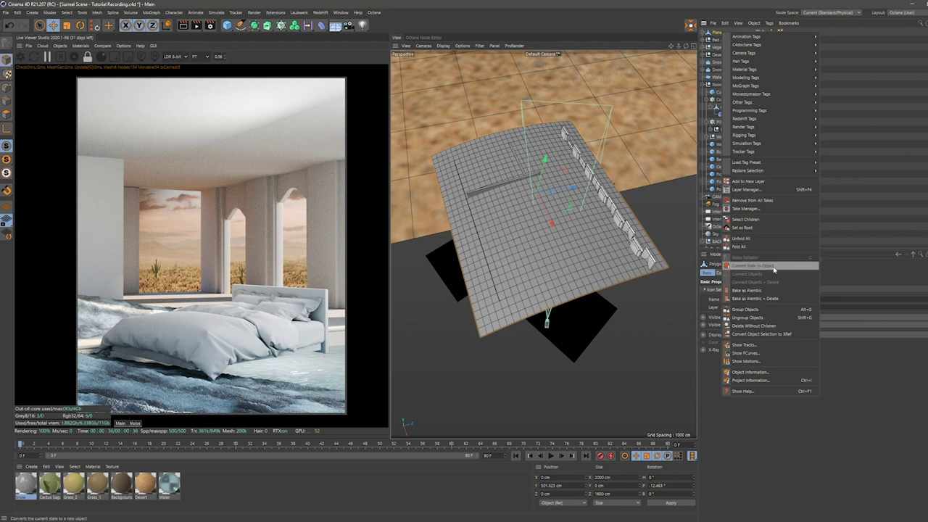
click(732, 268)
key(Delete)
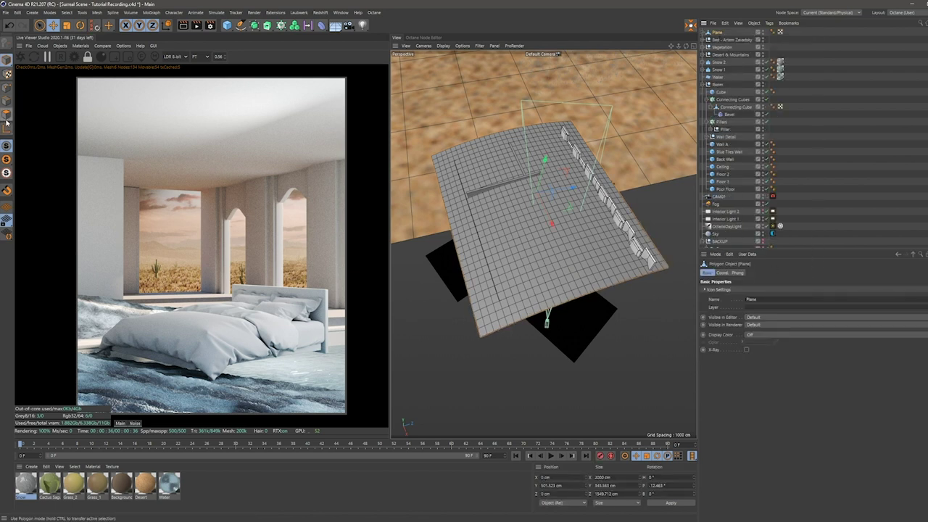
Step: Switch to Polygon mode and activate Loop Selection (U~L)
click(6, 114)
click(39, 26)
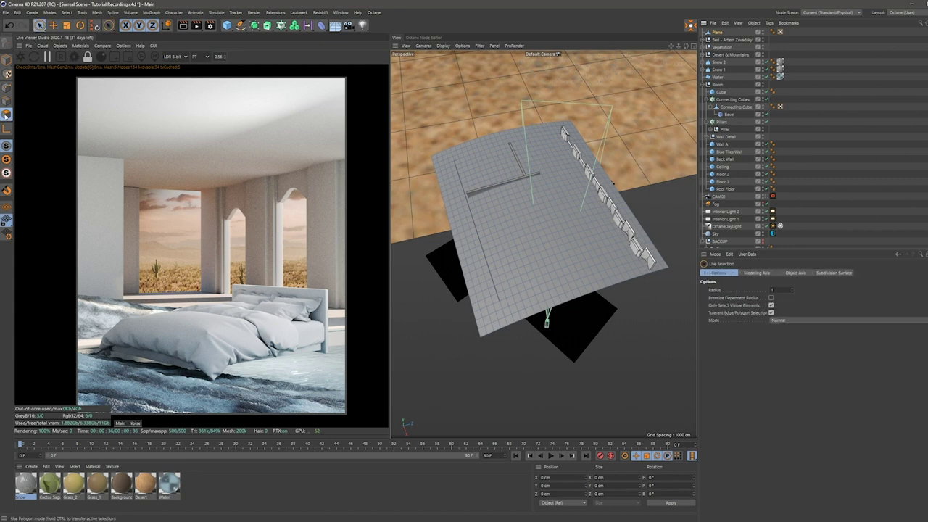
alt+drag(472, 176, 550, 200)
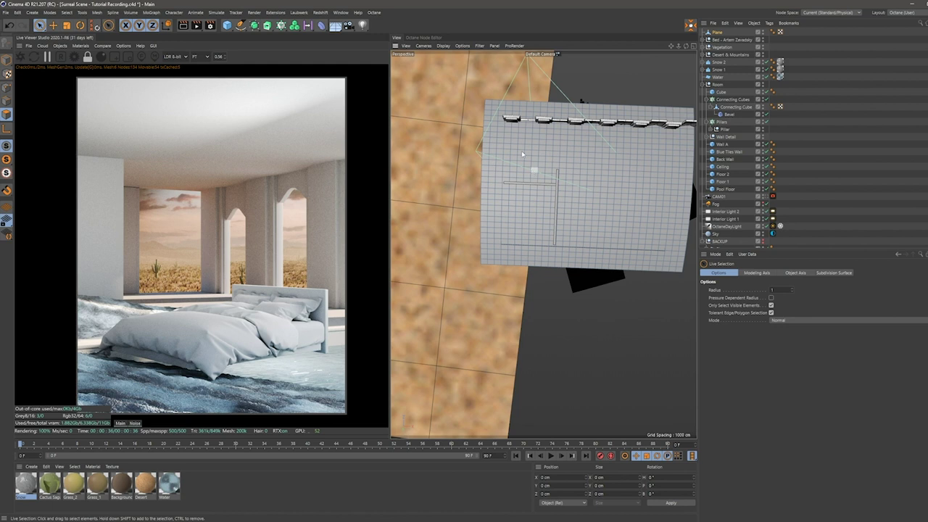
key(u)
key(l)
key(u)
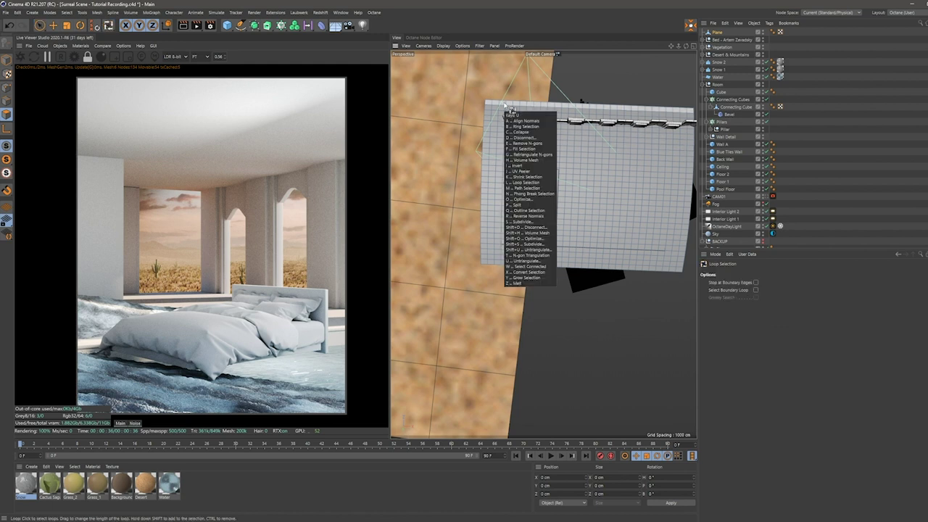
key(l)
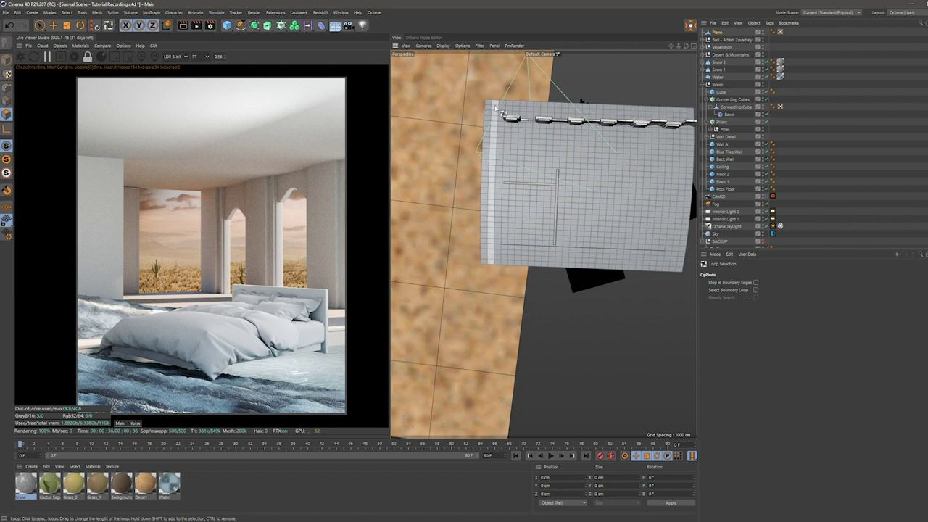
Step: Loop-select alternating vertical polygon strips across the whole plane
click(496, 108)
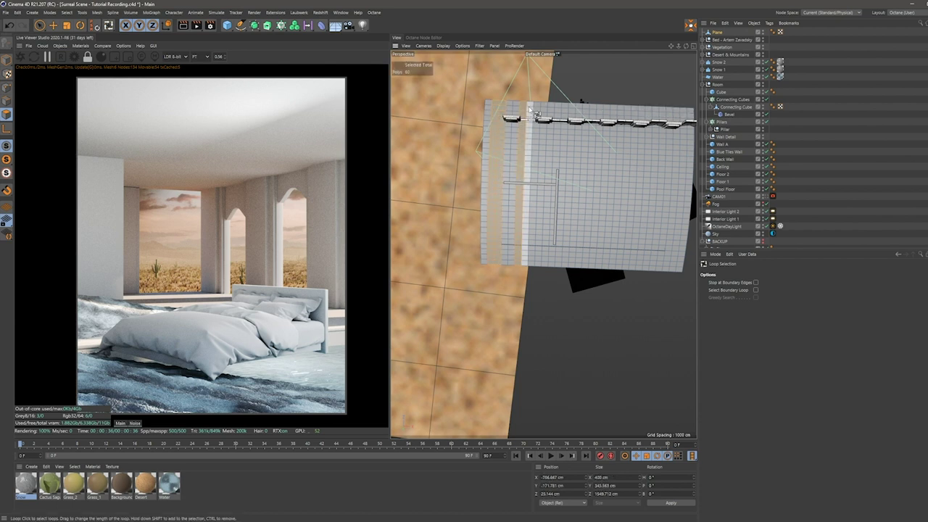
shift+click(545, 113)
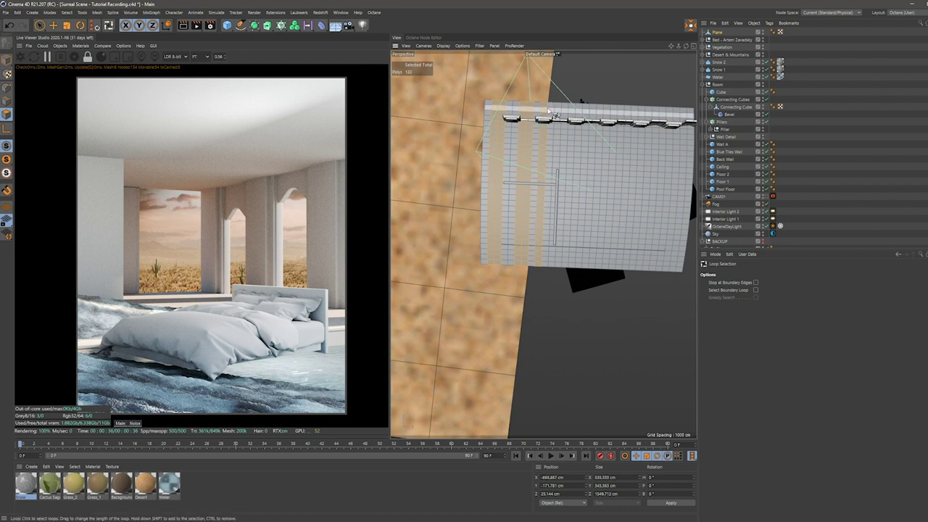
shift+click(560, 113)
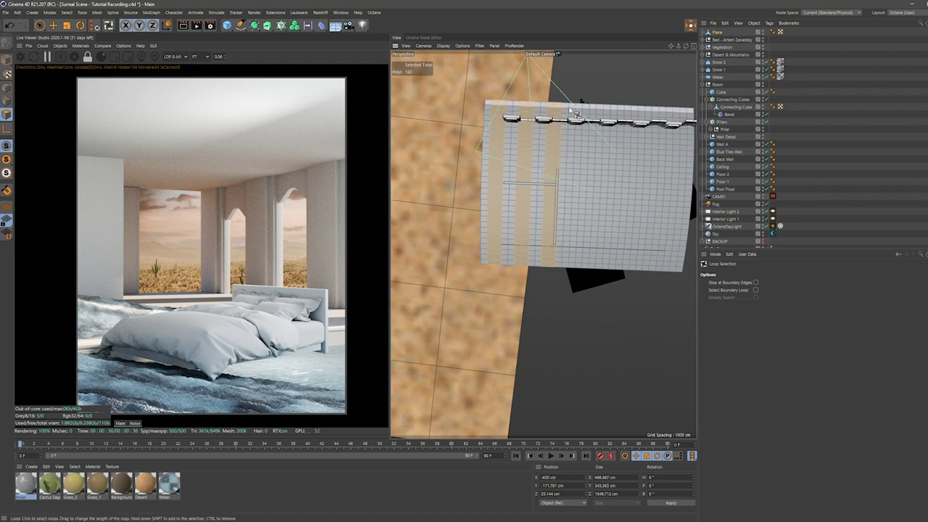
shift+click(586, 114)
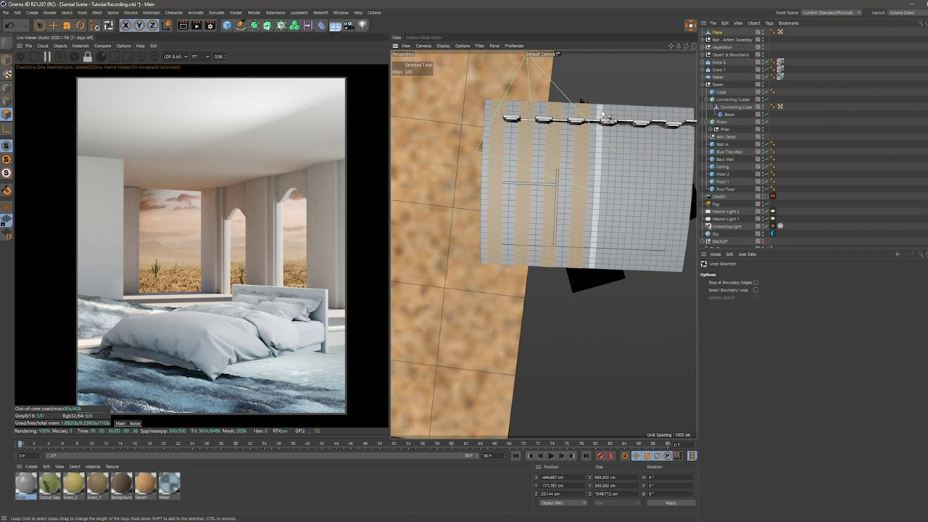
shift+click(608, 113)
shift+click(627, 114)
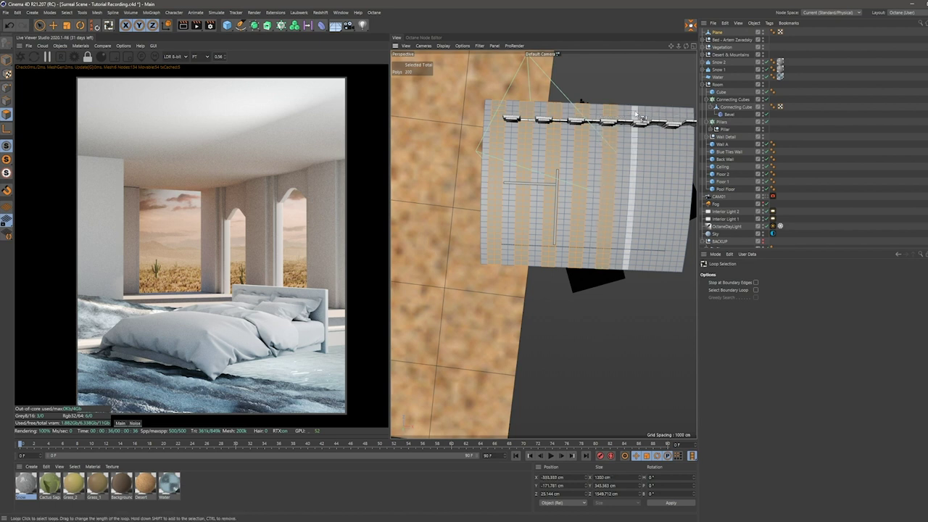
shift+click(641, 114)
shift+click(651, 115)
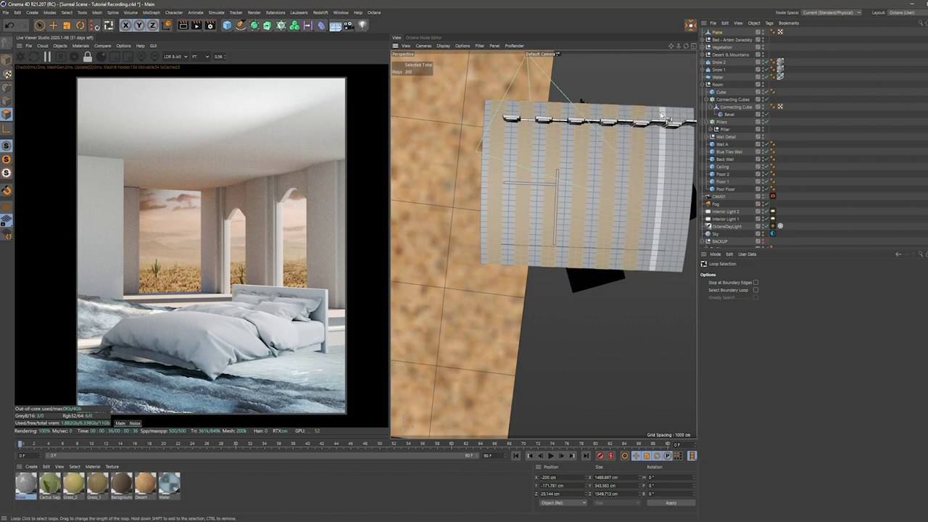
alt+drag(668, 151, 661, 123)
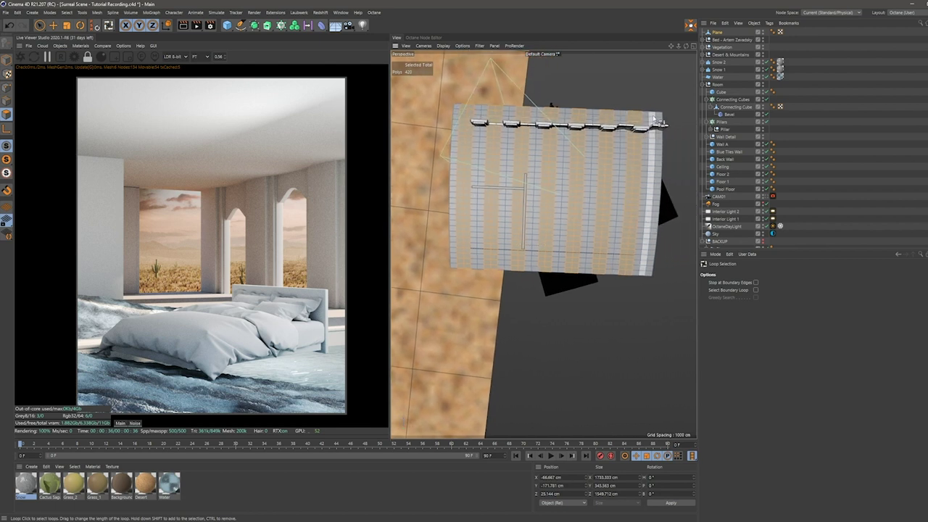
shift+click(654, 117)
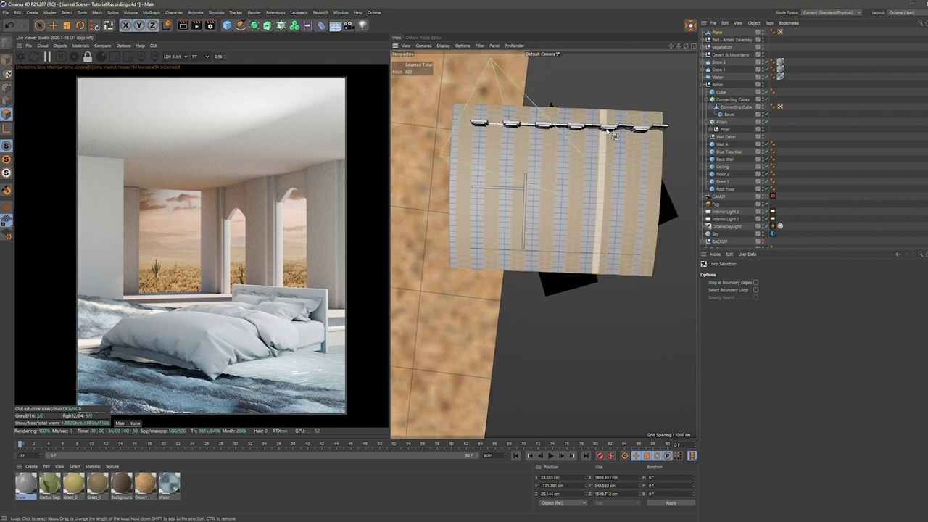
ctrl+click(642, 168)
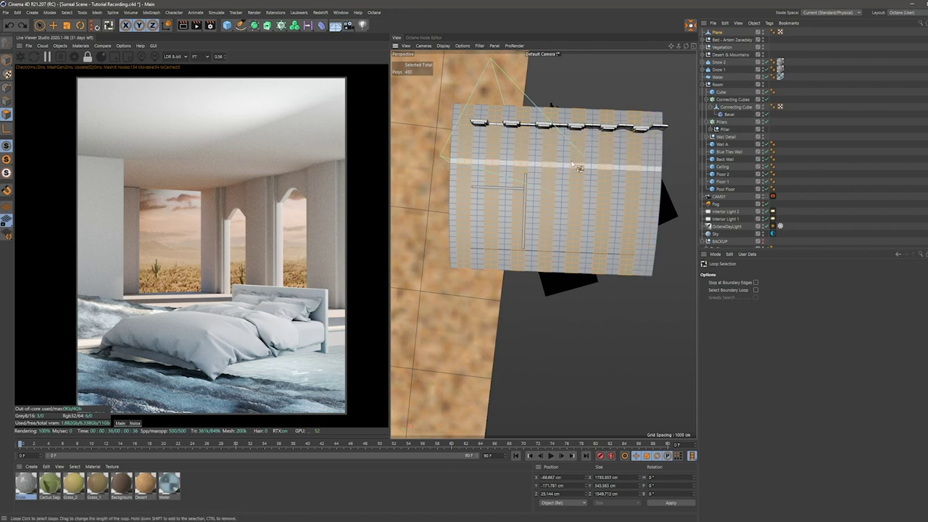
mouse_move(582, 153)
alt+mouse_down()
mouse_move(543, 156)
mouse_move(611, 190)
alt+mouse_up()
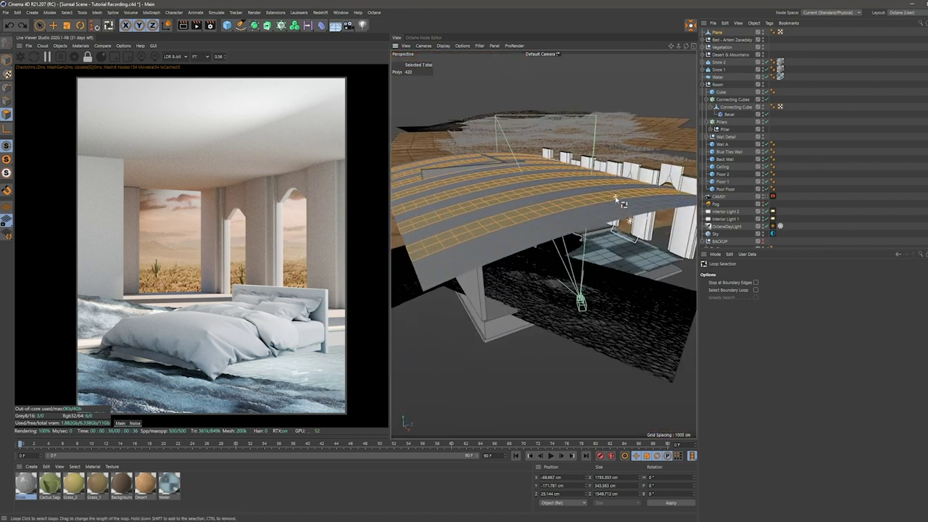
right_click(610, 191)
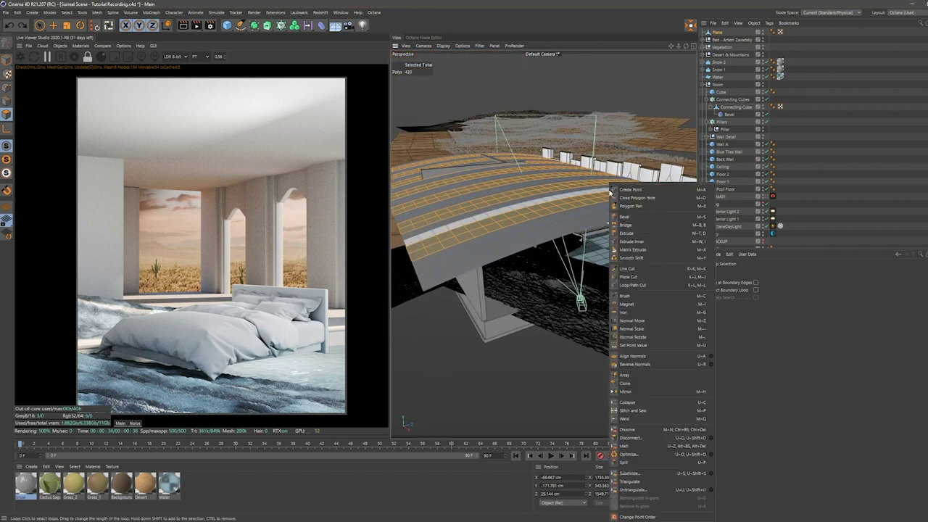
Step: Extrude the selected strips inward with an offset of -30 cm
click(629, 234)
mouse_move(595, 210)
alt+mouse_down()
mouse_move(584, 206)
mouse_move(589, 202)
alt+mouse_up()
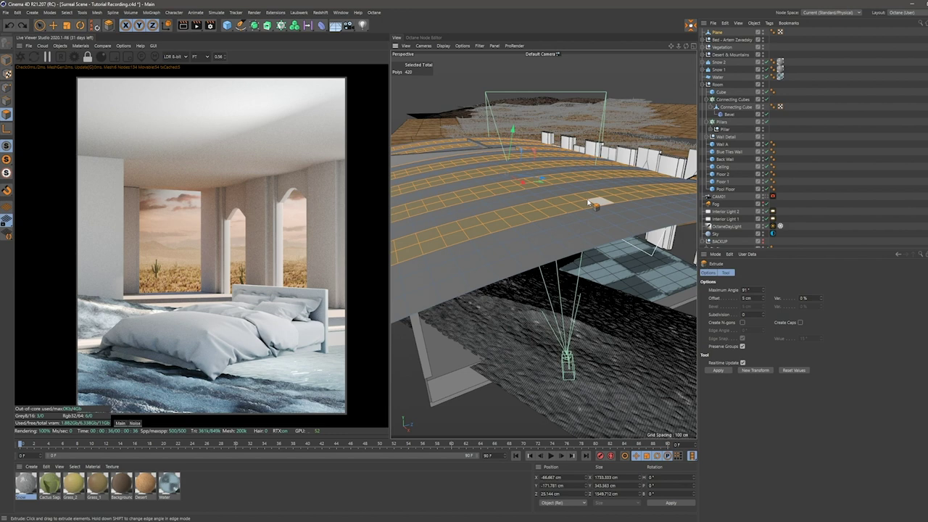
drag(591, 204, 405, 246)
mouse_move(572, 181)
alt+mouse_down()
mouse_move(563, 162)
mouse_move(546, 172)
mouse_move(559, 176)
alt+mouse_up()
text(-2)
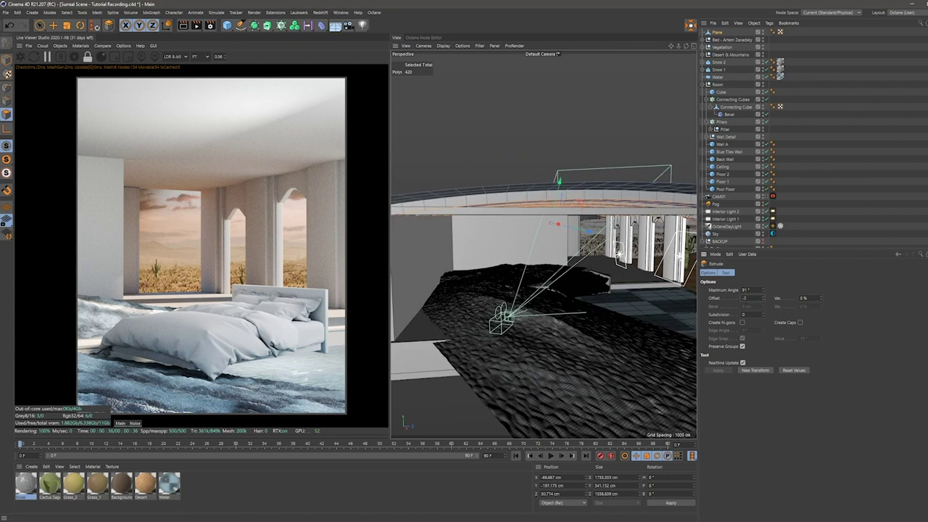
text(0)
key(Return)
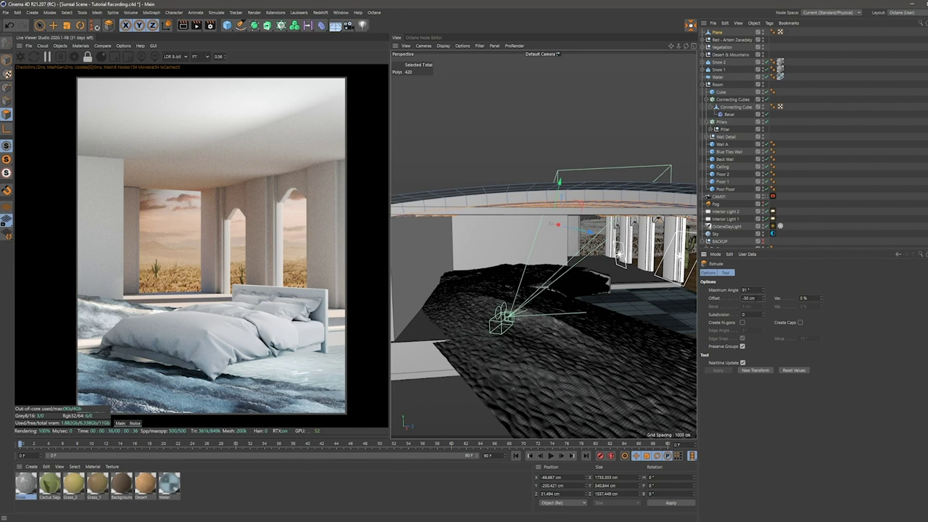
click(39, 26)
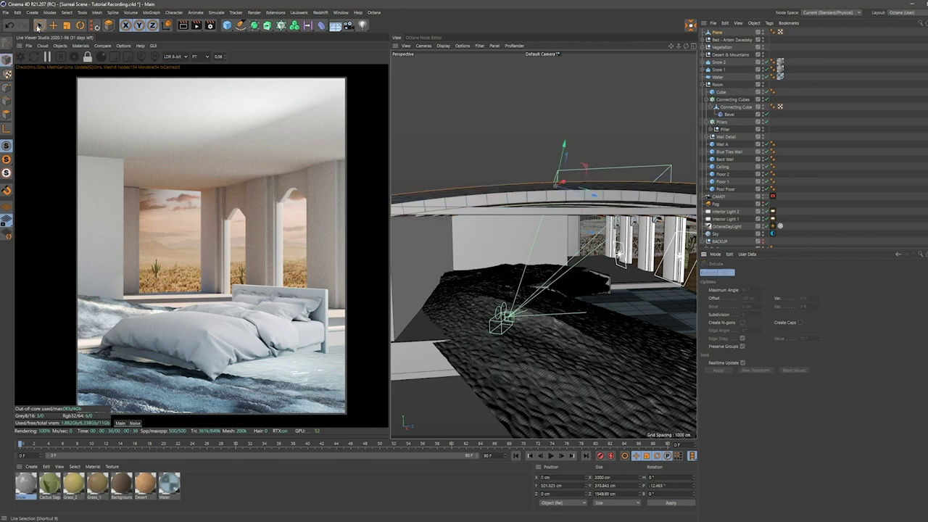
Step: Turn off the Ceiling object's editor visibility and select the grooved Plane
scroll(508, 207, up, 3)
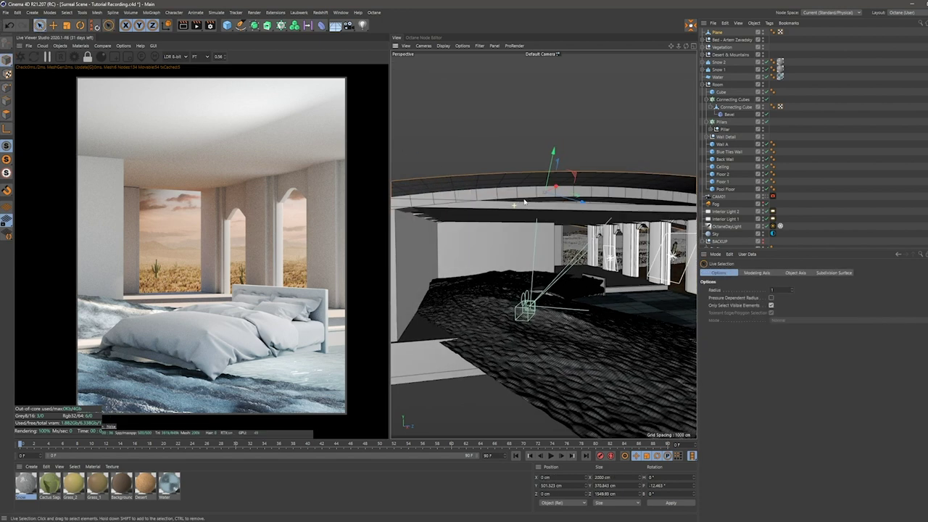
click(523, 213)
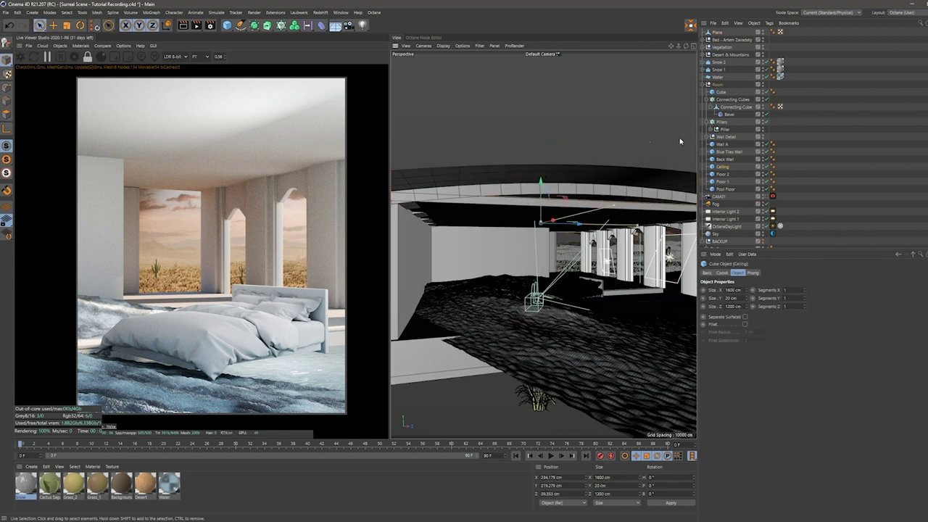
click(762, 168)
mouse_move(522, 218)
alt+mouse_down()
mouse_move(520, 174)
mouse_move(544, 176)
alt+mouse_up()
click(544, 176)
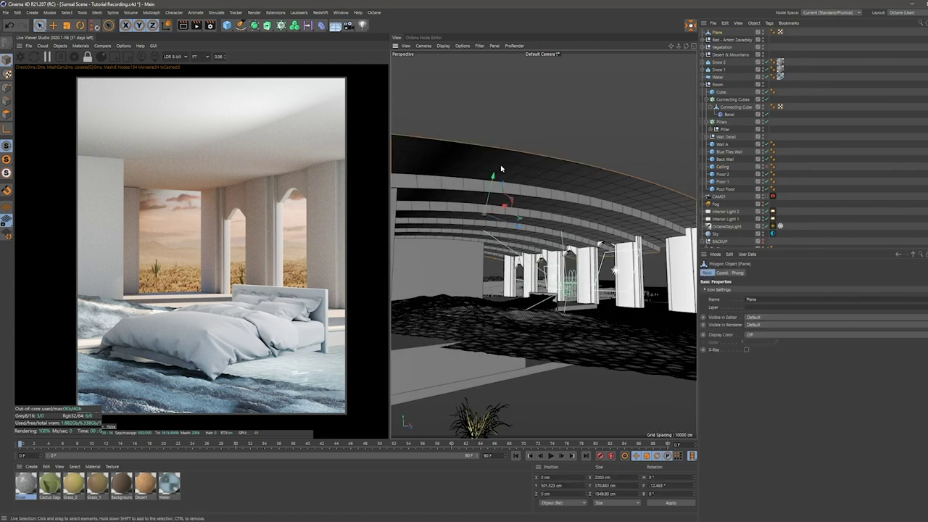
Step: Select all of the plane's polygons and apply a command from the polygon tools menu
click(6, 114)
mouse_move(478, 201)
alt+mouse_down()
mouse_move(550, 190)
mouse_move(571, 213)
alt+mouse_up()
key(ctrl+a)
right_click(577, 206)
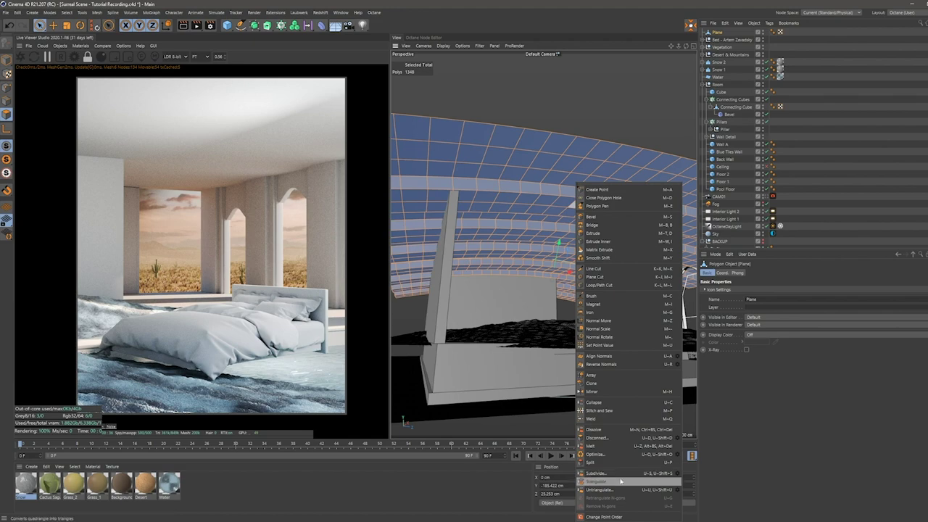
click(620, 377)
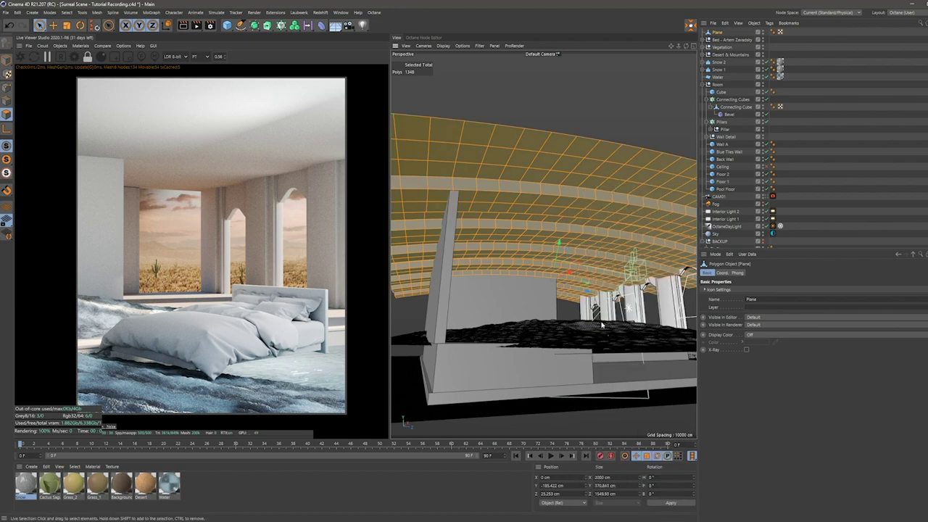
Step: Inspect the ribbed ceiling from below and return to Model mode
alt+drag(595, 279, 543, 245)
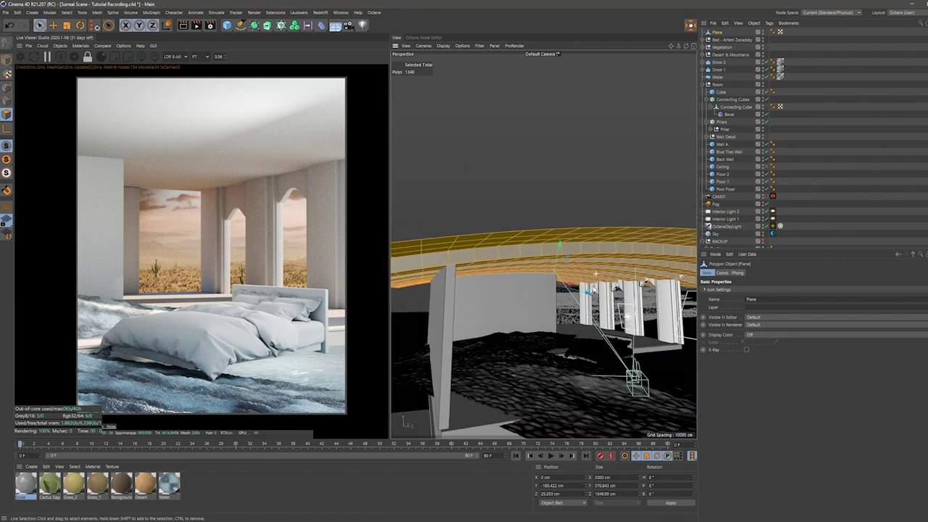
alt+drag(543, 245, 522, 239)
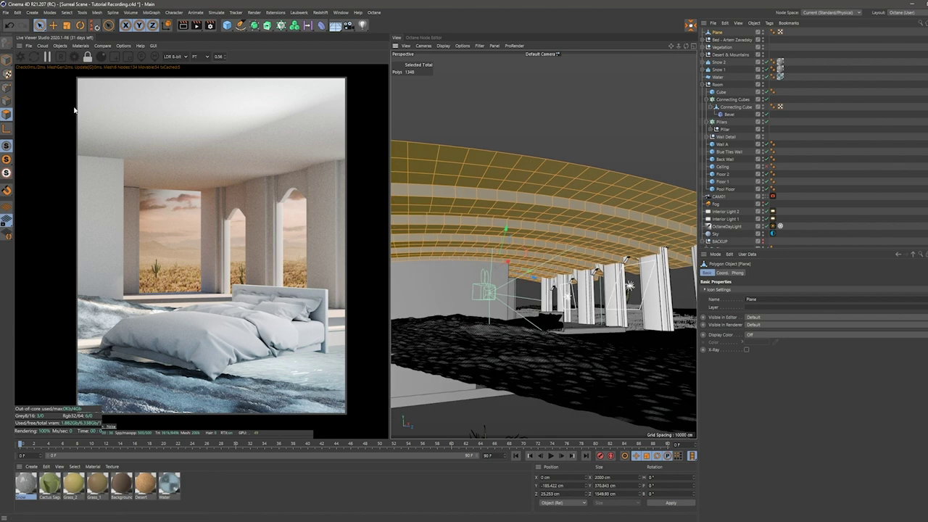
click(6, 58)
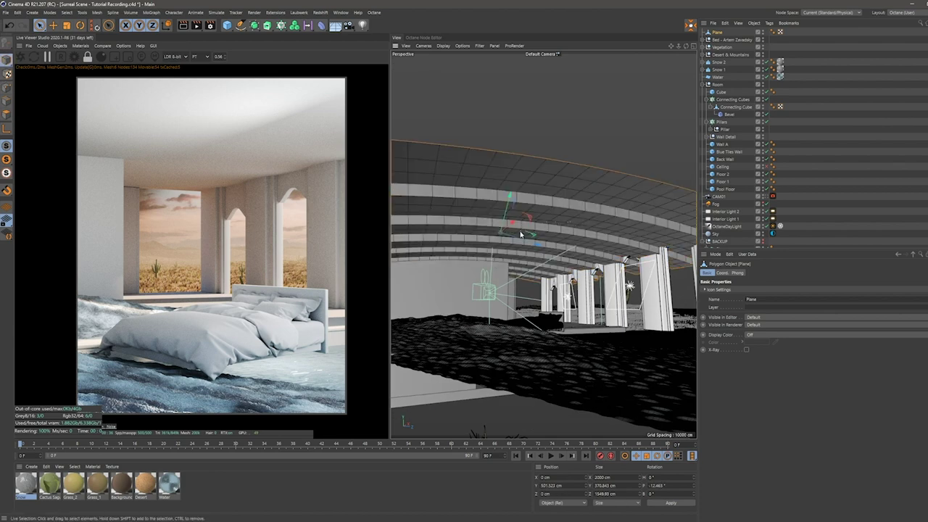
scroll(521, 233, up, 2)
scroll(523, 232, up, 2)
scroll(527, 229, up, 2)
scroll(531, 227, up, 2)
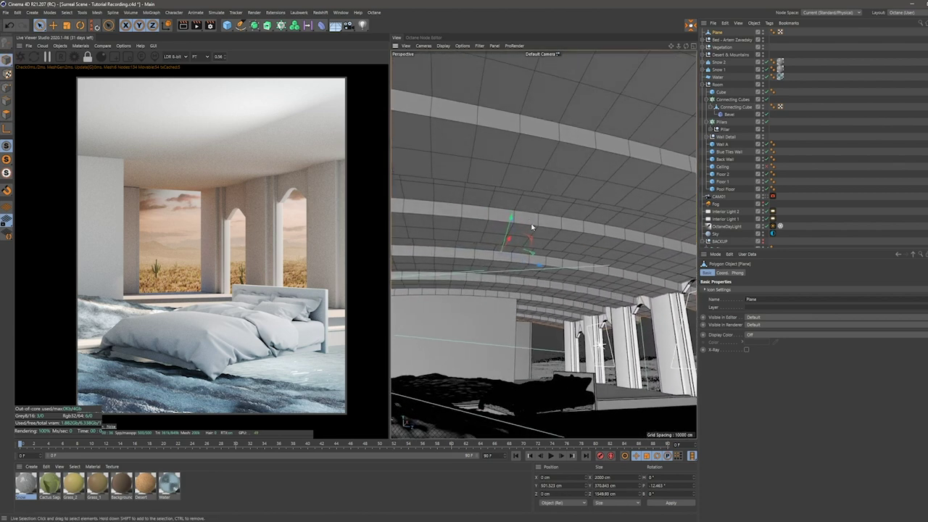
scroll(531, 227, up, 1)
click(254, 24)
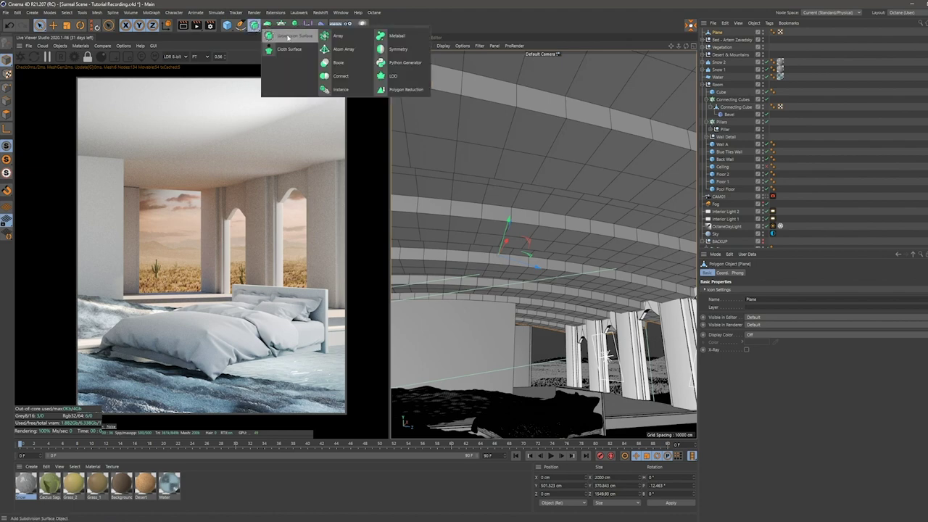
Step: Wrap the Plane in a Subdivision Surface and look through the CAM01 camera
click(288, 37)
mouse_move(554, 241)
alt+mouse_down()
mouse_move(470, 226)
mouse_move(484, 240)
alt+mouse_up()
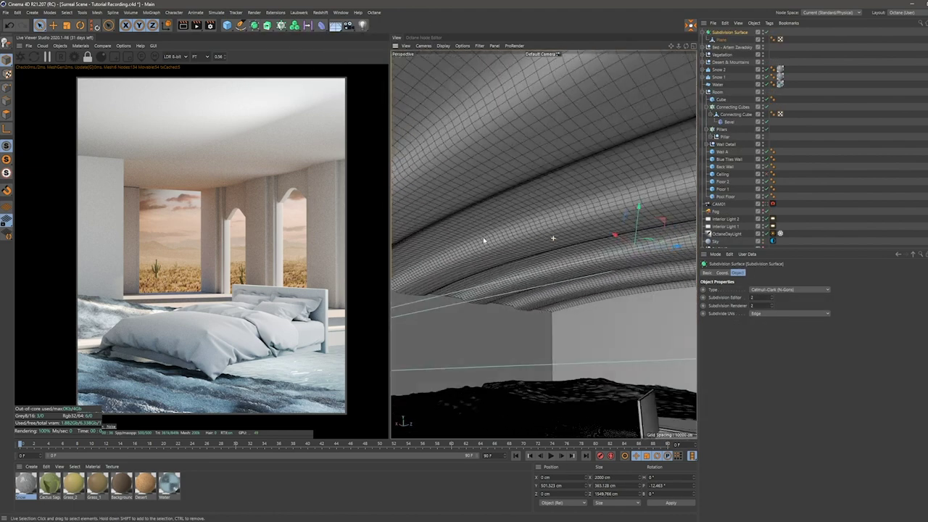
click(766, 206)
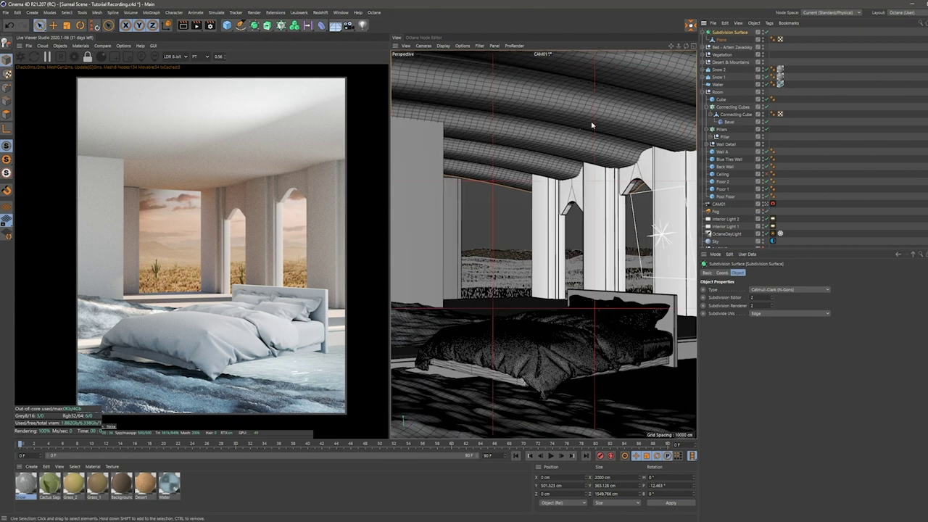
Step: Add a Displacer deformer under the ceiling Plane
click(849, 104)
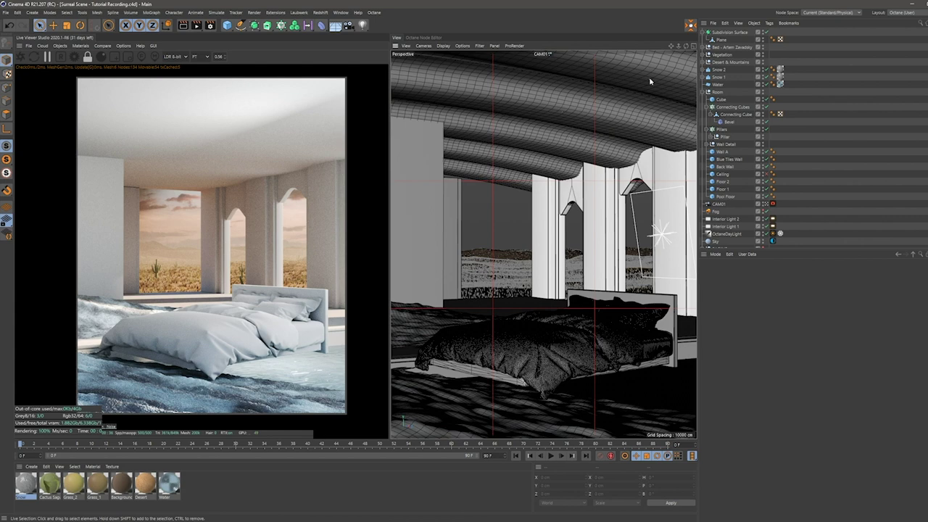
click(721, 40)
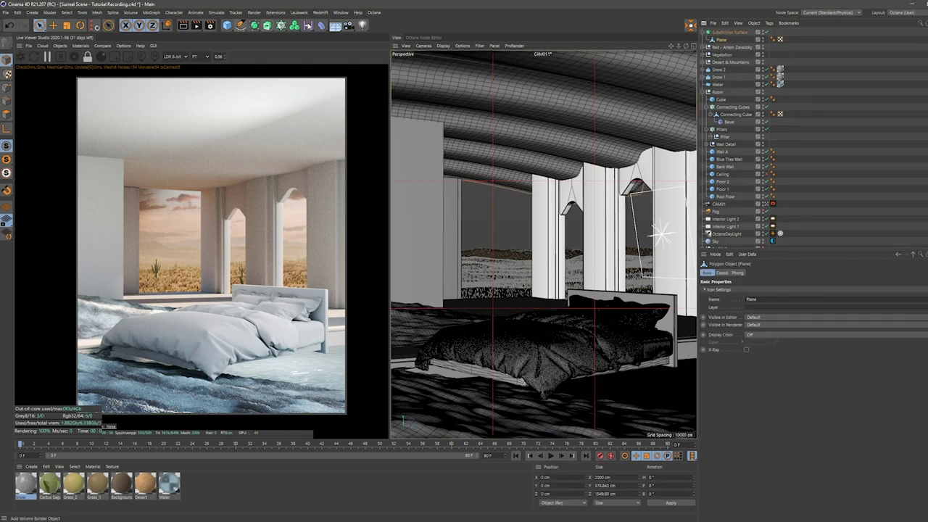
drag(308, 26, 355, 116)
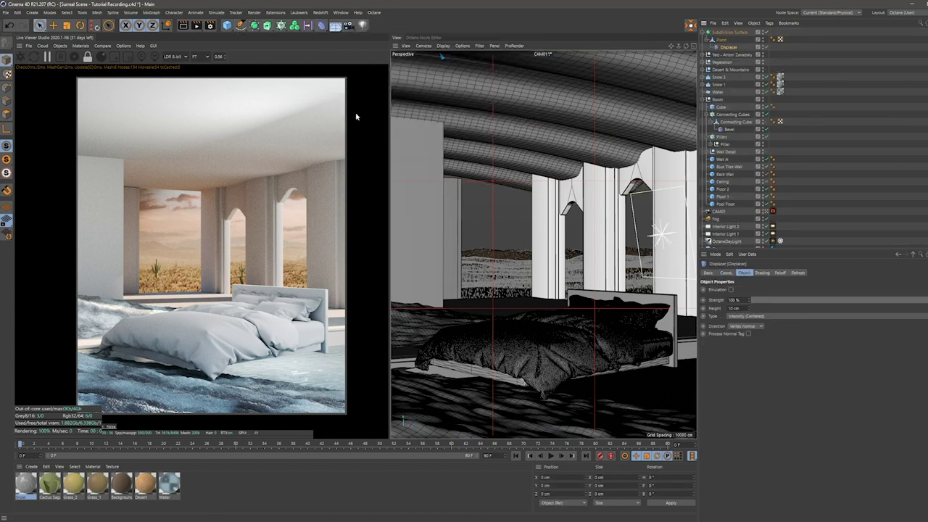
Step: Give the Displacer a Noise shader and show the viewport shaded without wireframe
click(770, 272)
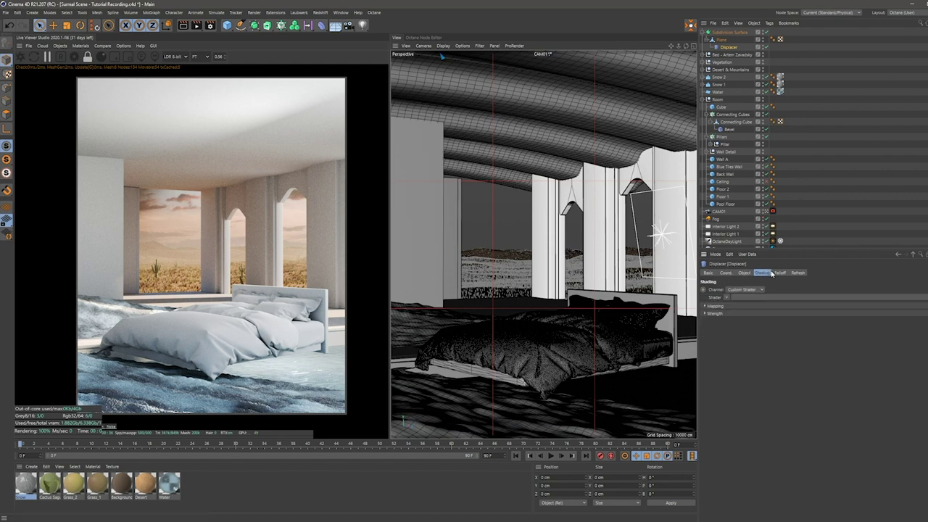
click(720, 298)
click(740, 396)
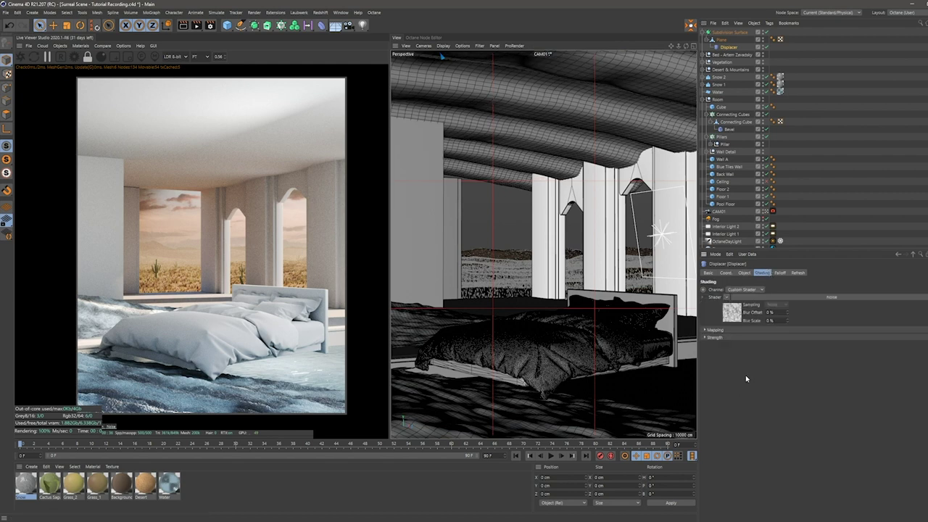
click(443, 45)
click(458, 53)
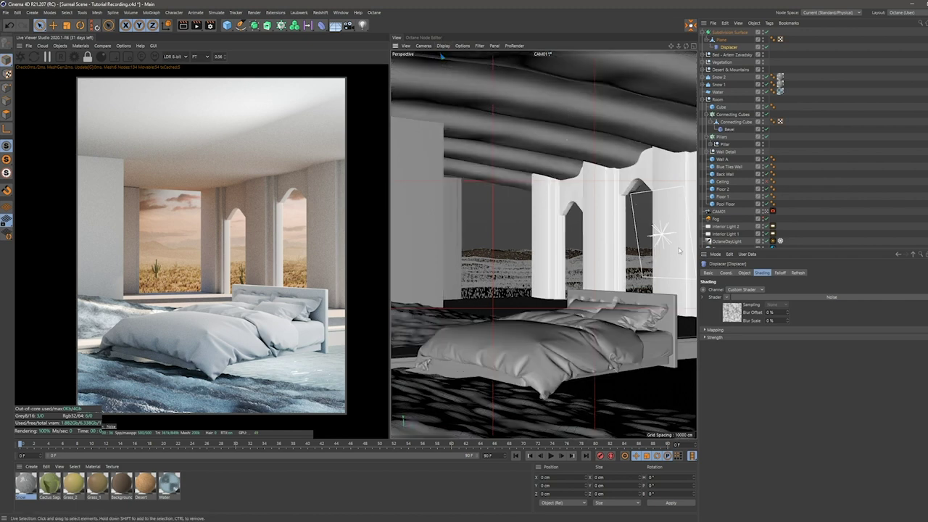
Step: Set the Displacer height to 25 cm
click(746, 272)
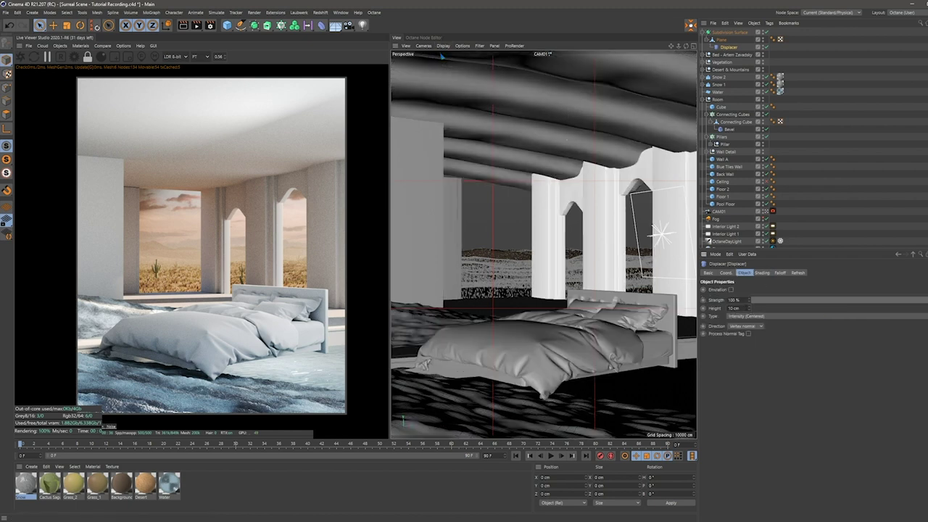
text(25)
key(Return)
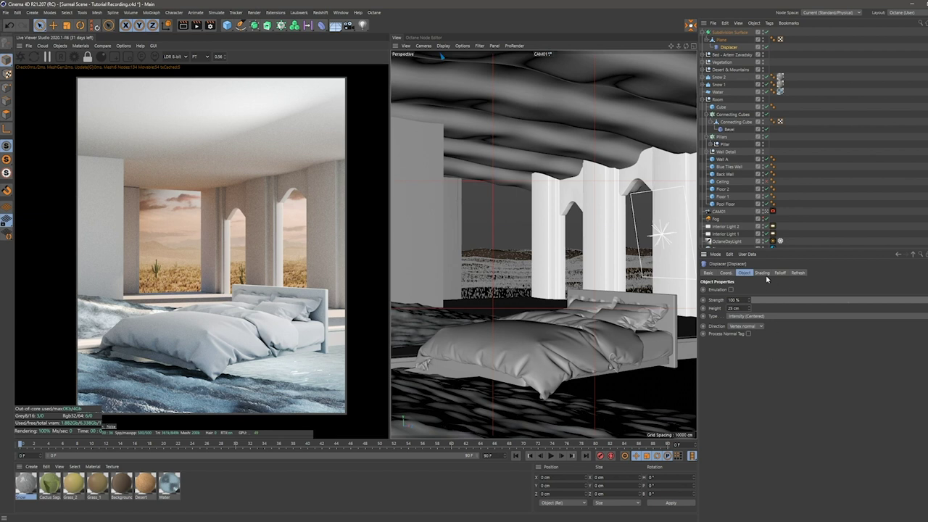
Step: Raise the Noise shader's Global Scale to 2000%
click(762, 273)
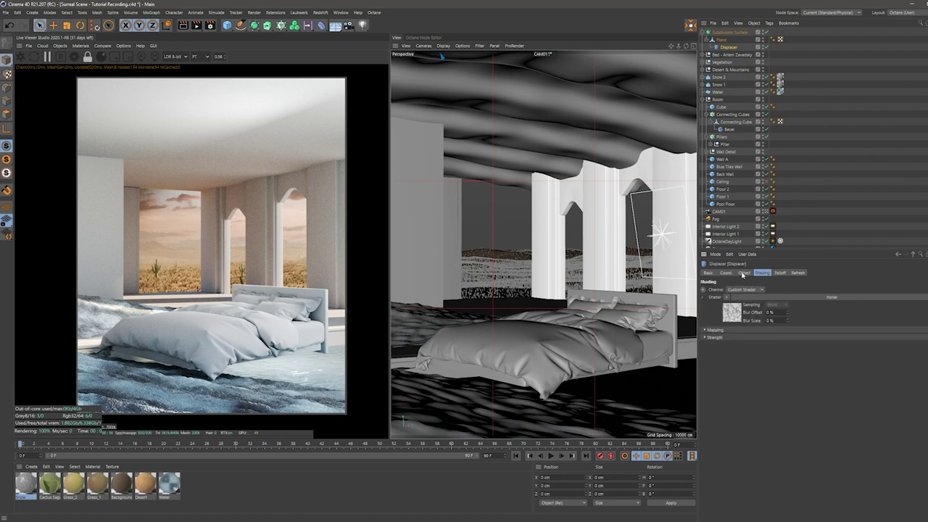
click(743, 273)
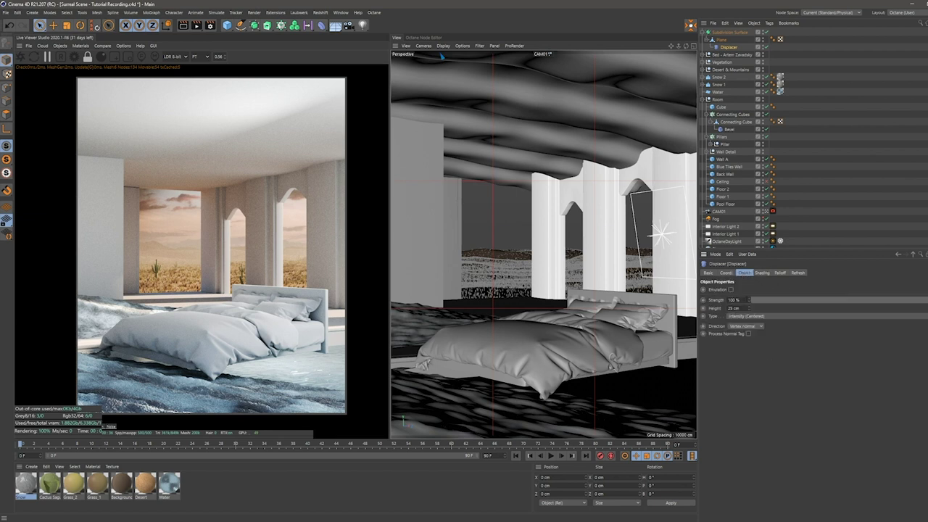
click(761, 275)
click(744, 308)
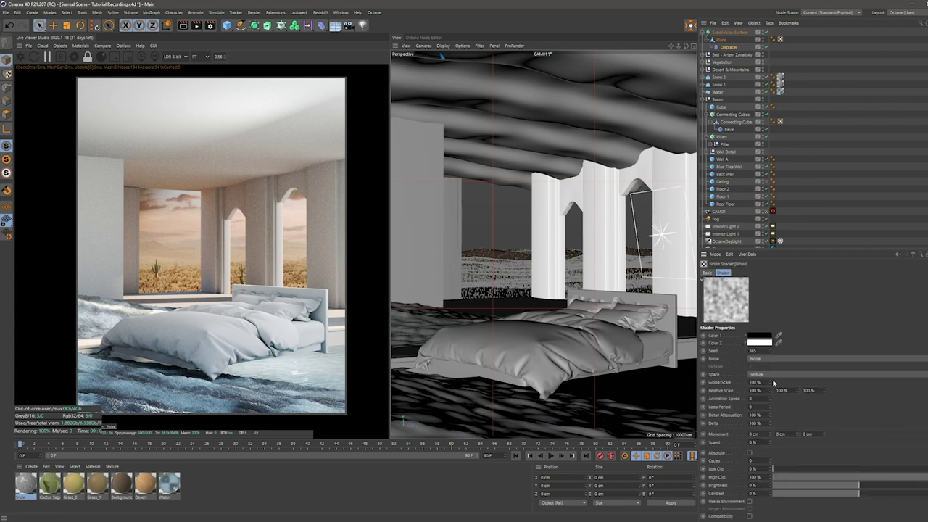
mouse_move(773, 382)
mouse_down()
mouse_move(772, 395)
mouse_move(770, 366)
mouse_up()
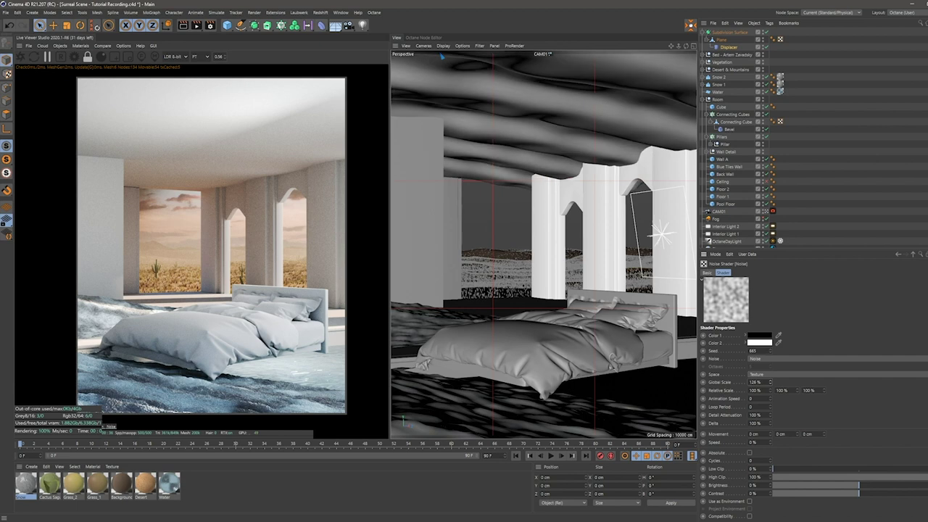
drag(771, 383, 771, 363)
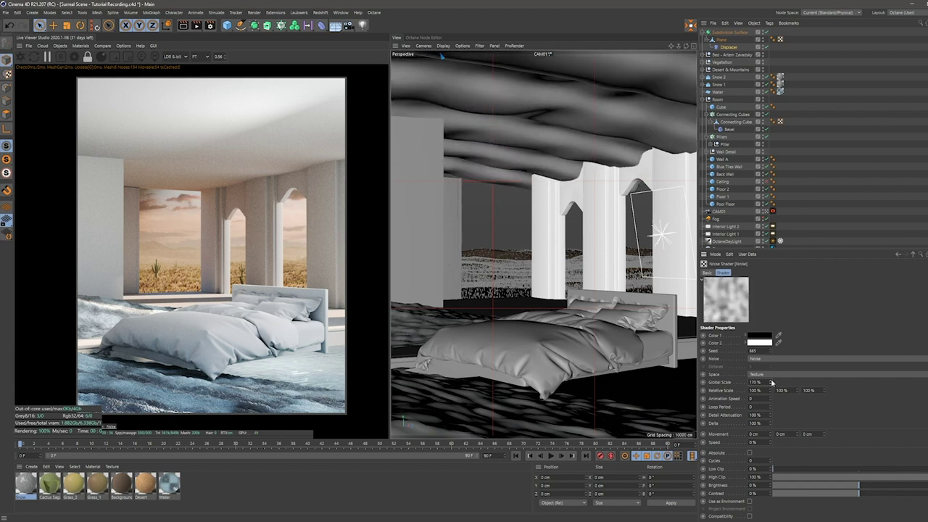
drag(771, 382, 772, 362)
text(200)
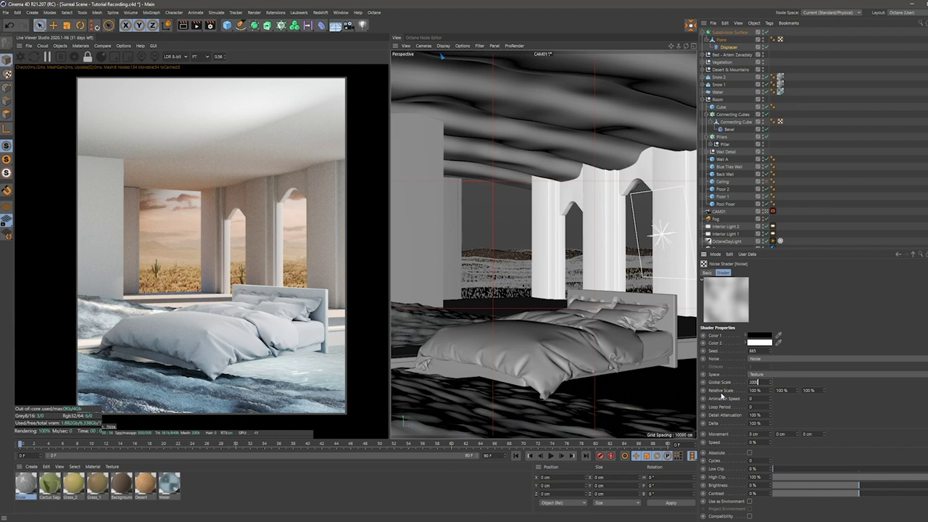
key(Return)
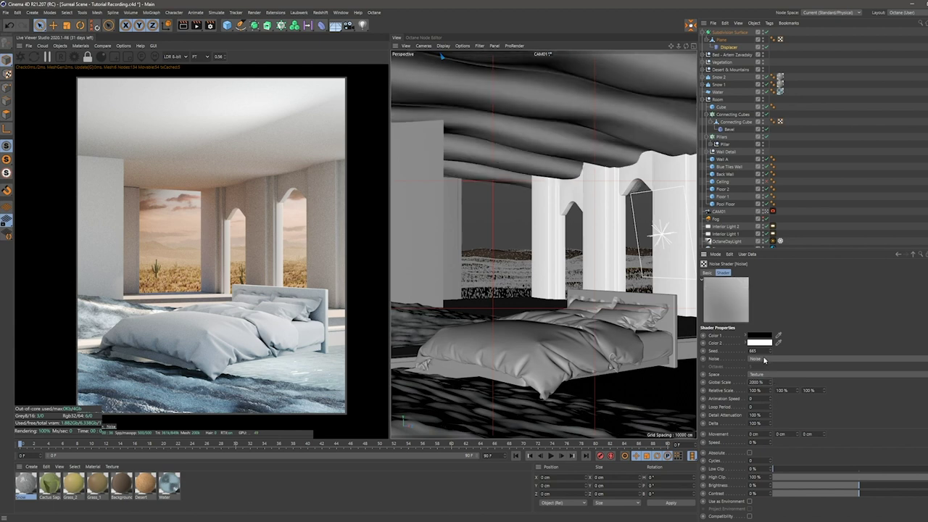
Step: Set the Displacer height to 35 cm and restart the live render
click(896, 255)
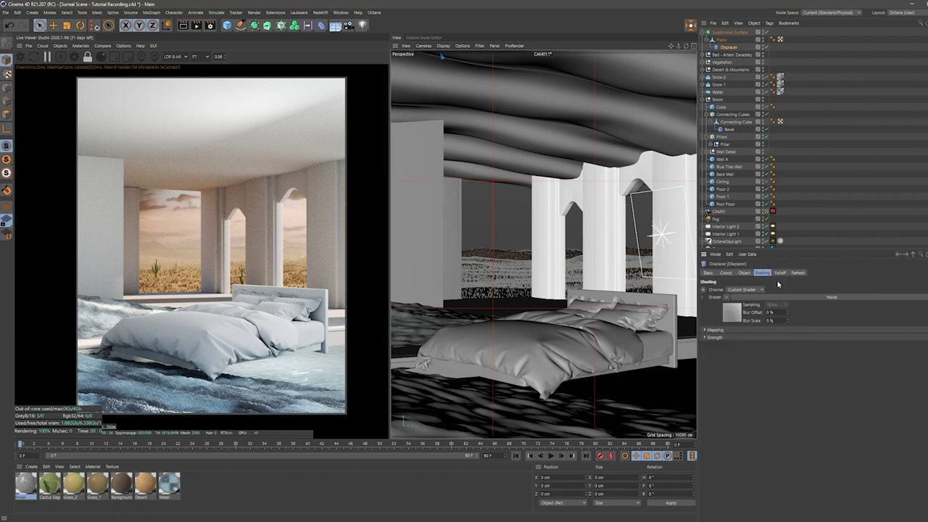
click(744, 273)
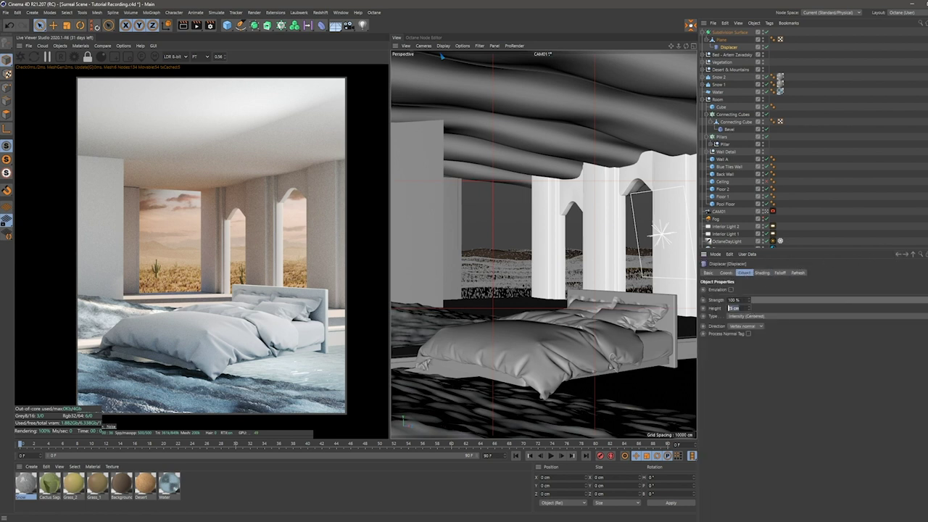
text(5)
key(Return)
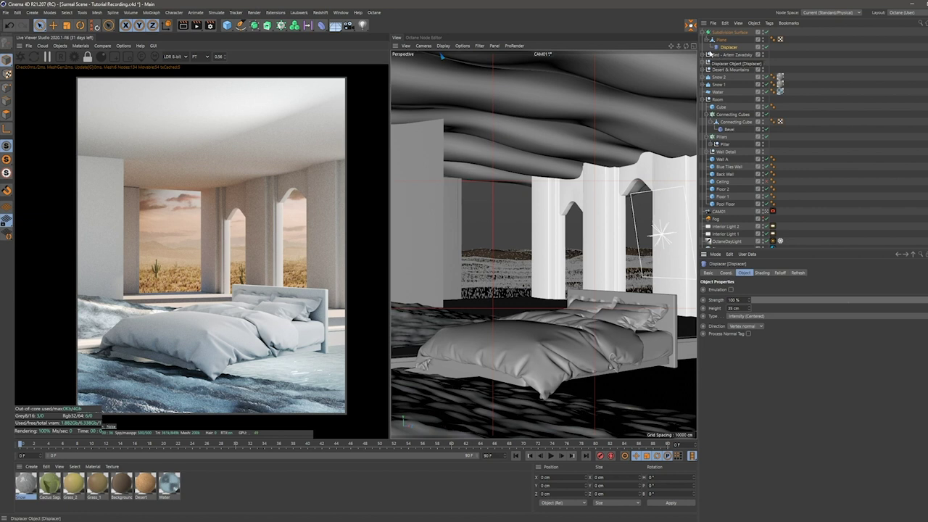
click(20, 58)
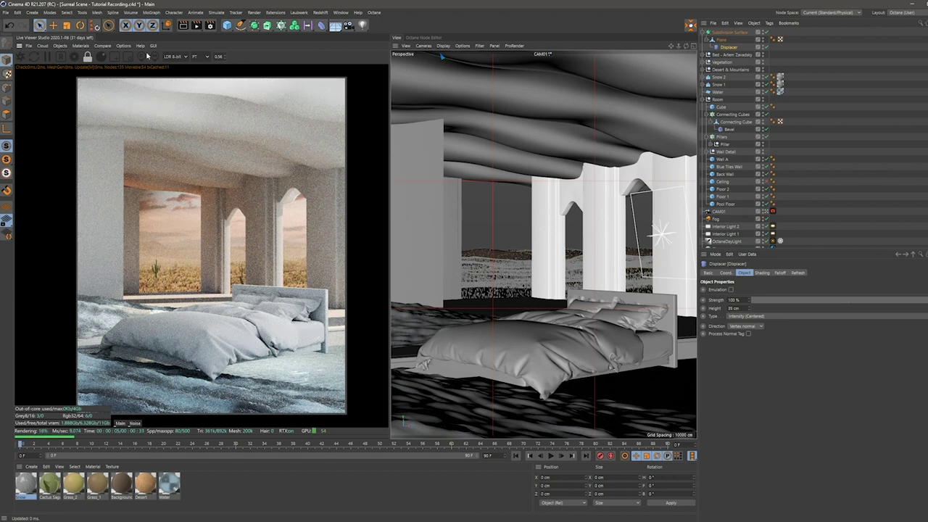
Step: Restart the Live Viewer and switch the viewport to the Default Camera
click(123, 45)
click(885, 134)
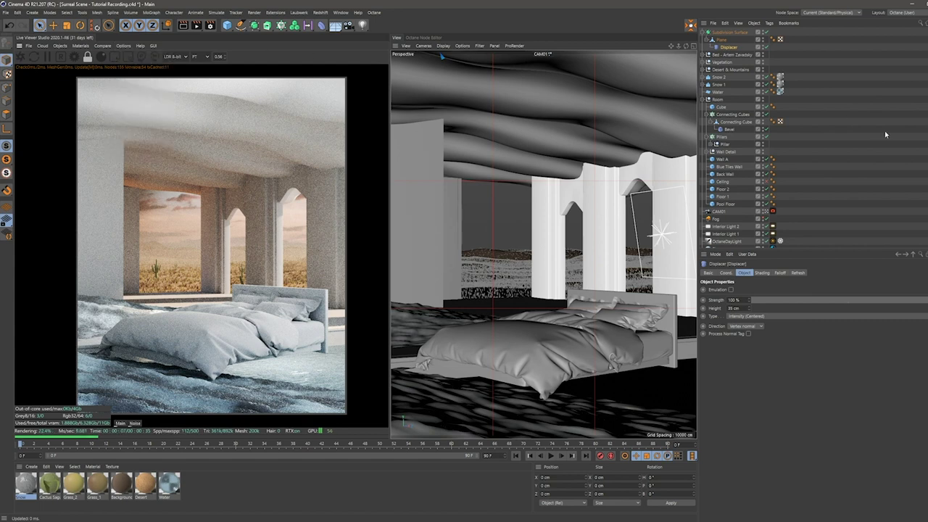
click(771, 212)
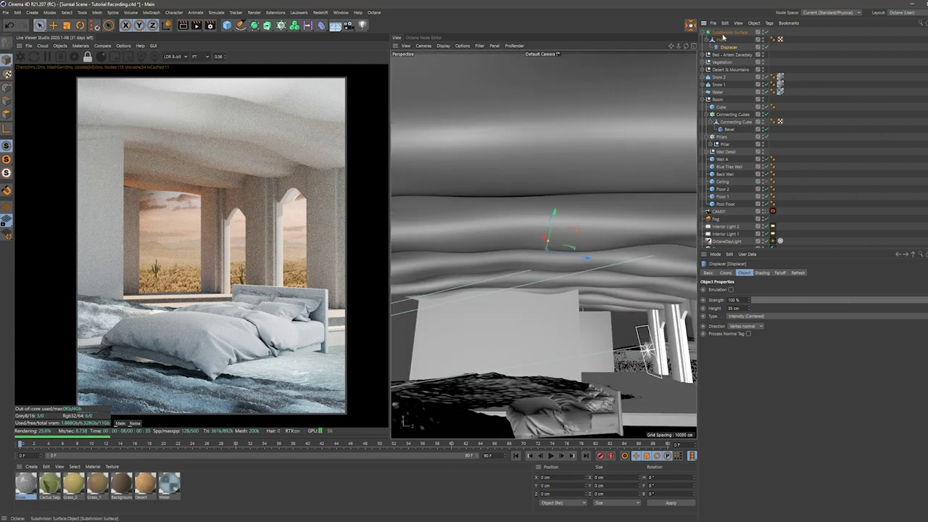
Step: Select the ceiling's Subdivision Surface and orbit to a front-on view of the room
click(724, 32)
alt+drag(546, 269, 564, 322)
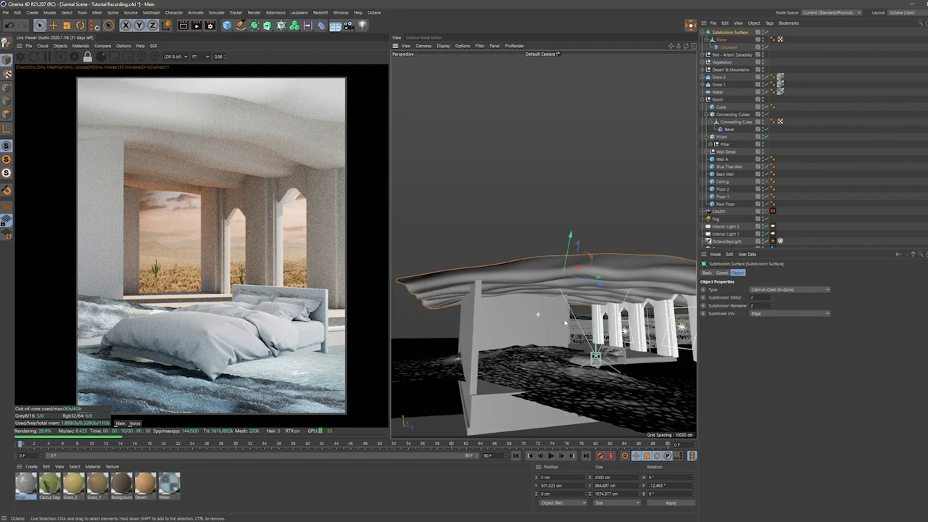
scroll(565, 323, up, 5)
mouse_move(564, 323)
alt+mouse_down()
mouse_move(529, 337)
mouse_move(558, 341)
alt+mouse_up()
scroll(529, 337, down, 5)
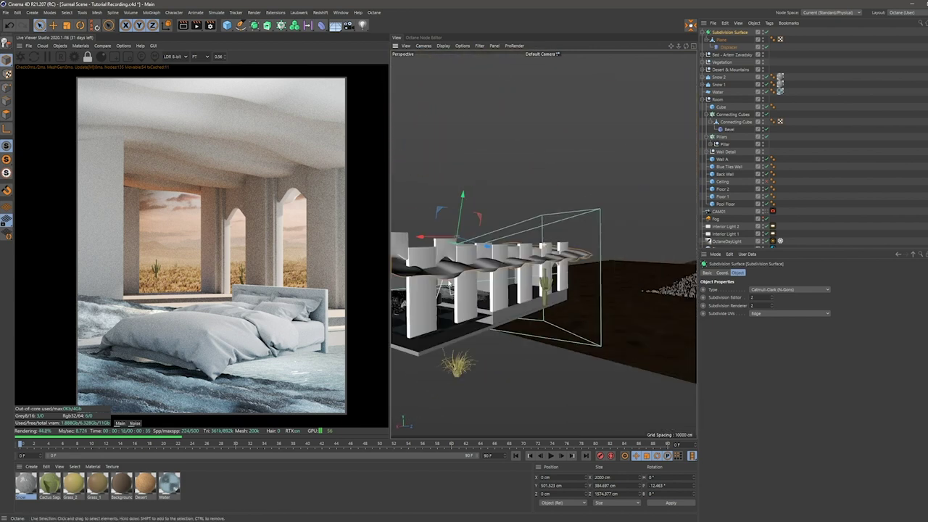
alt+drag(450, 278, 454, 284)
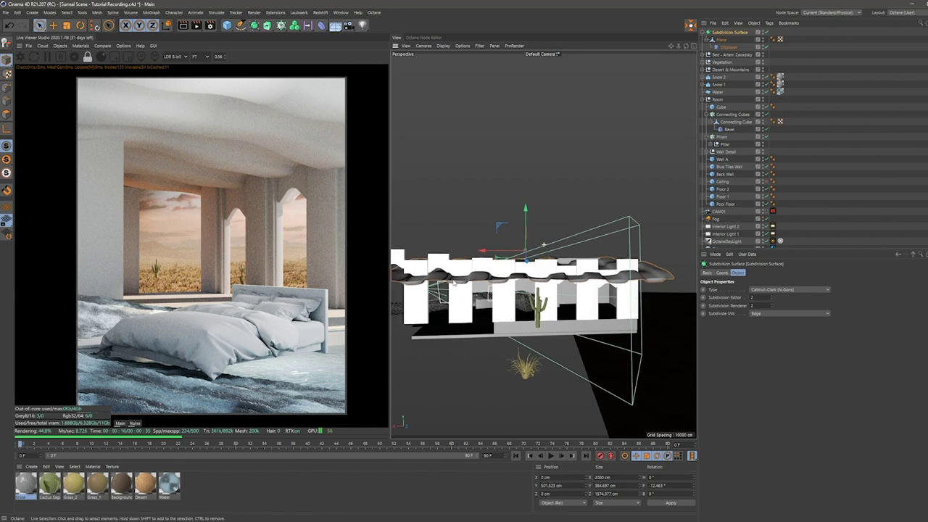
alt+drag(544, 245, 523, 246)
Step: Tilt the wavy ceiling about 3.6 degrees and shift its position
key(r)
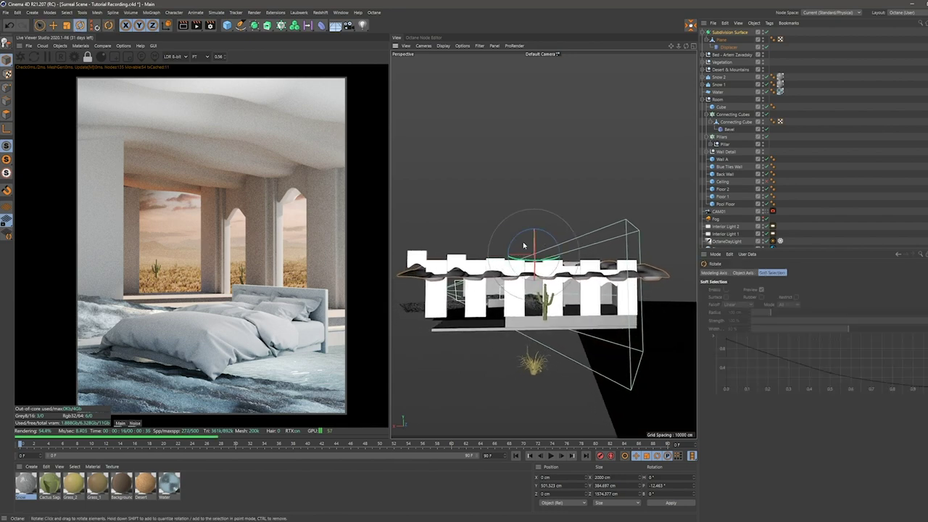
drag(519, 237, 521, 234)
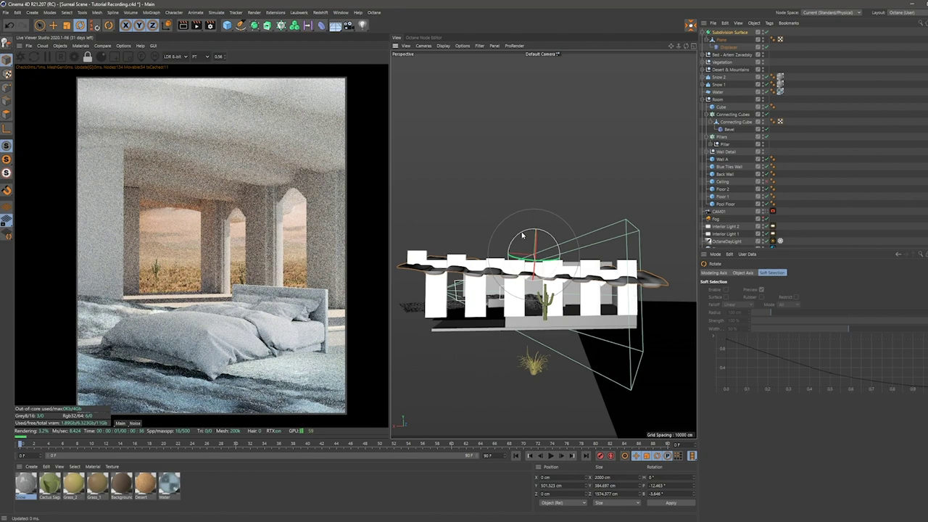
drag(521, 236, 536, 232)
key(e)
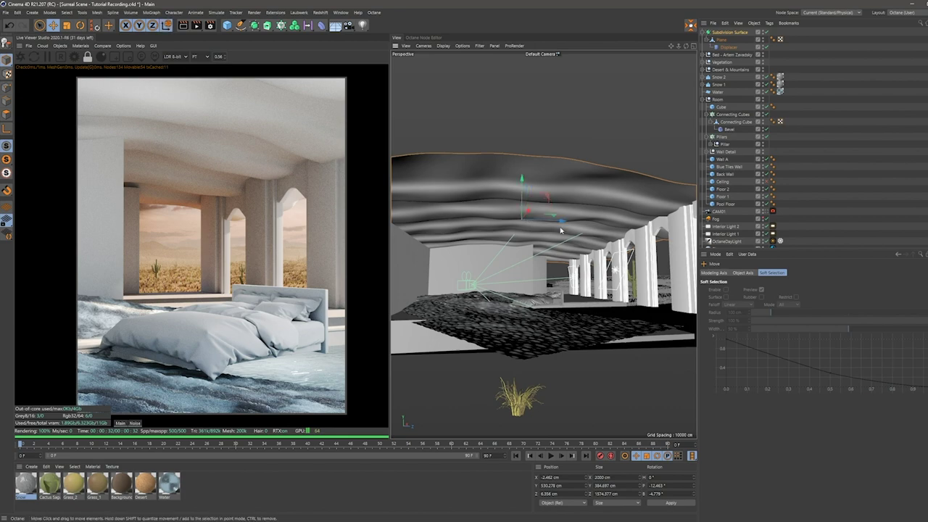
Step: Push the wavy ceiling back about 10 cm along Z
alt+drag(560, 230, 569, 274)
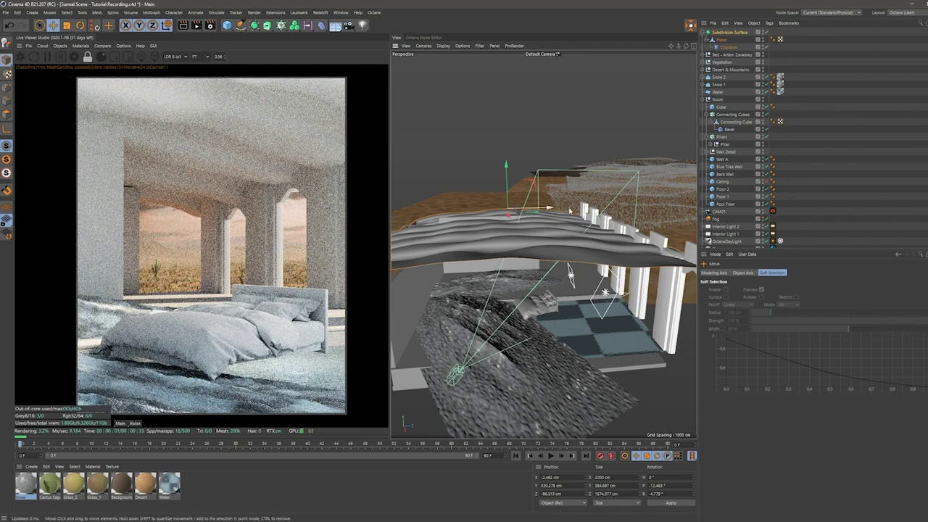
mouse_move(569, 274)
alt+mouse_down()
mouse_move(582, 265)
mouse_move(579, 288)
mouse_move(547, 138)
alt+mouse_up()
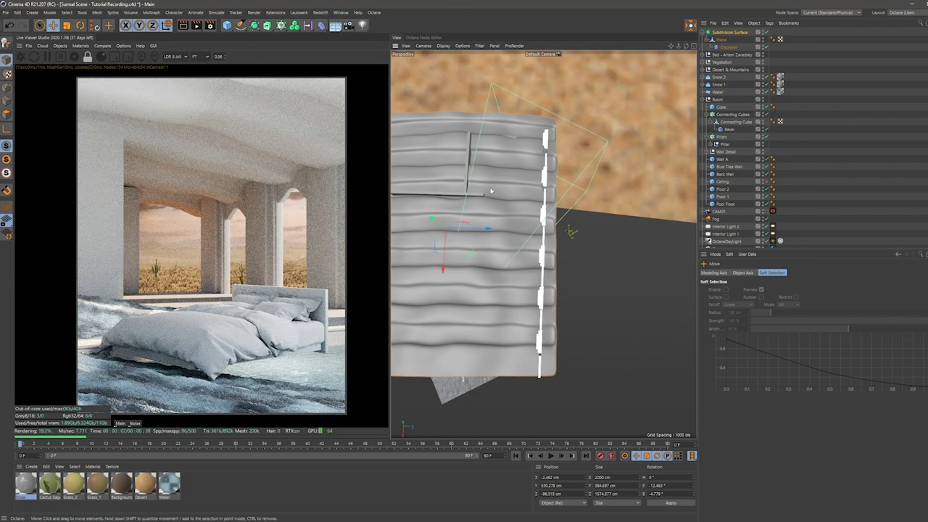
drag(489, 230, 487, 232)
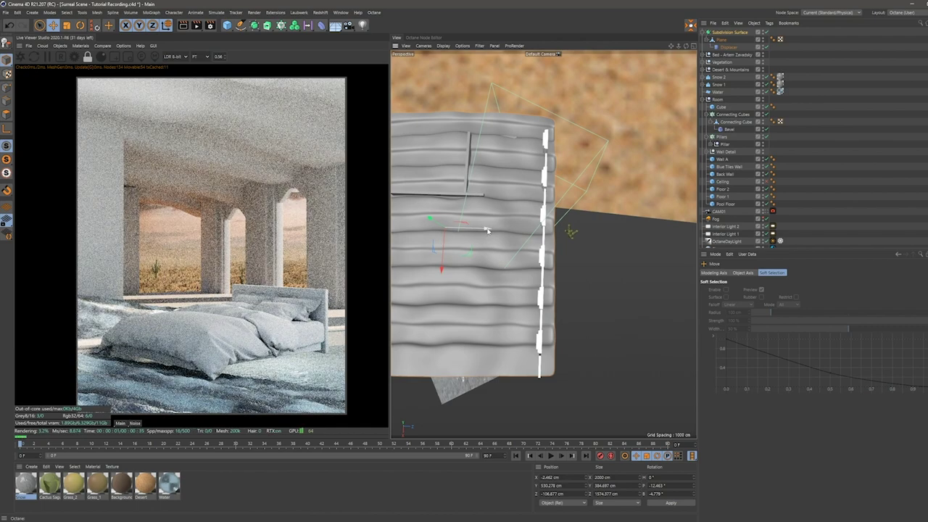
mouse_move(487, 231)
alt+mouse_down()
mouse_move(508, 201)
mouse_move(490, 193)
alt+mouse_up()
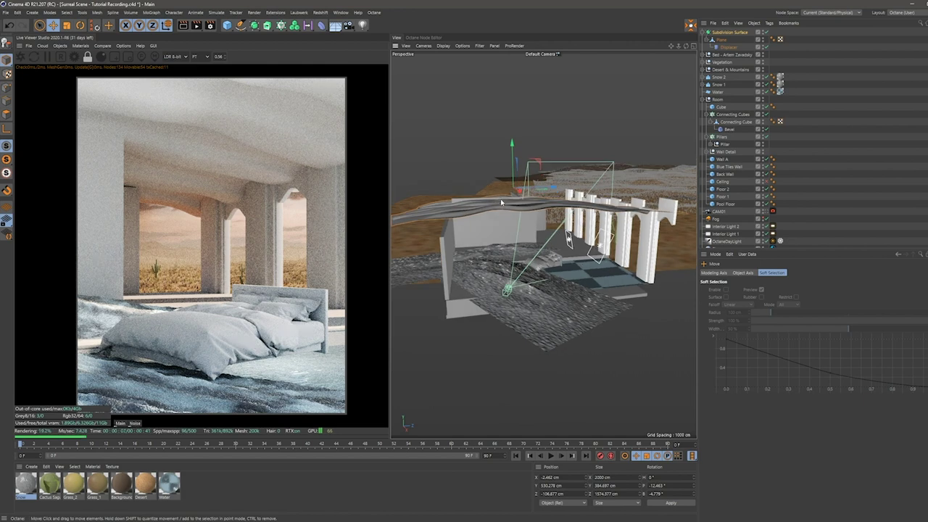
mouse_move(501, 202)
alt+mouse_down()
mouse_move(501, 274)
mouse_move(569, 267)
alt+mouse_up()
Step: Tilt the ceiling about 3 more degrees and lower it slightly along Y
key(r)
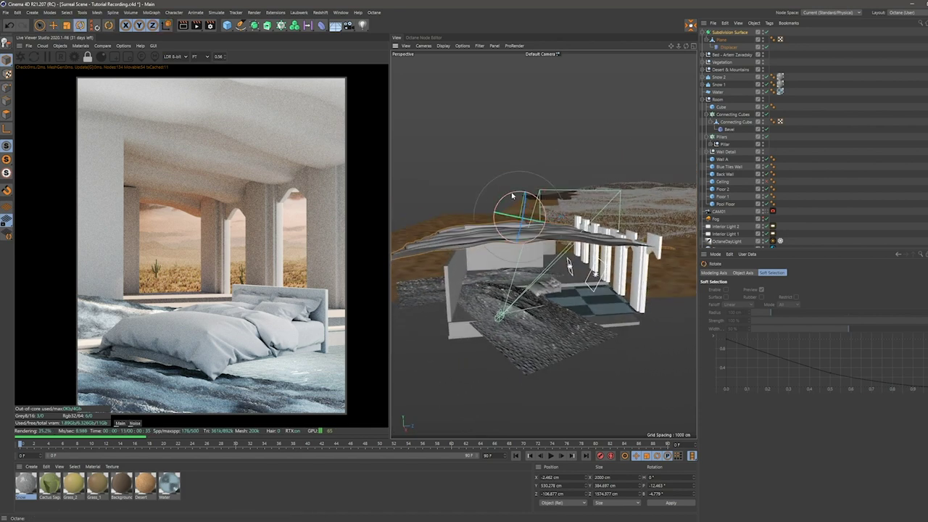
drag(511, 195, 510, 196)
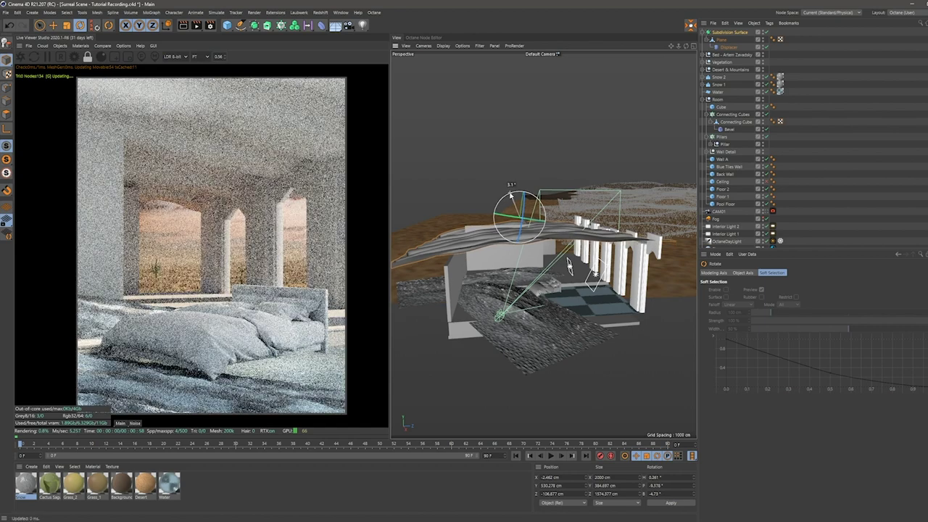
drag(511, 195, 509, 196)
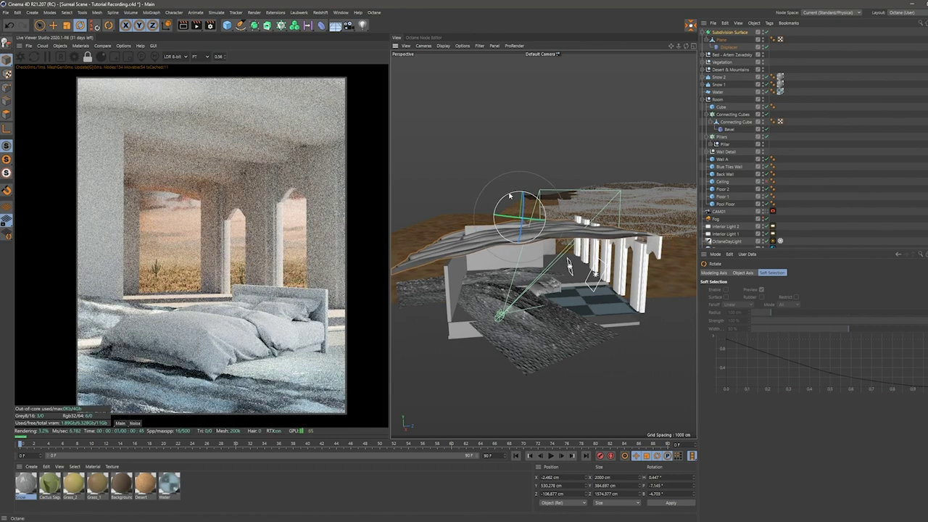
key(e)
drag(518, 184, 518, 192)
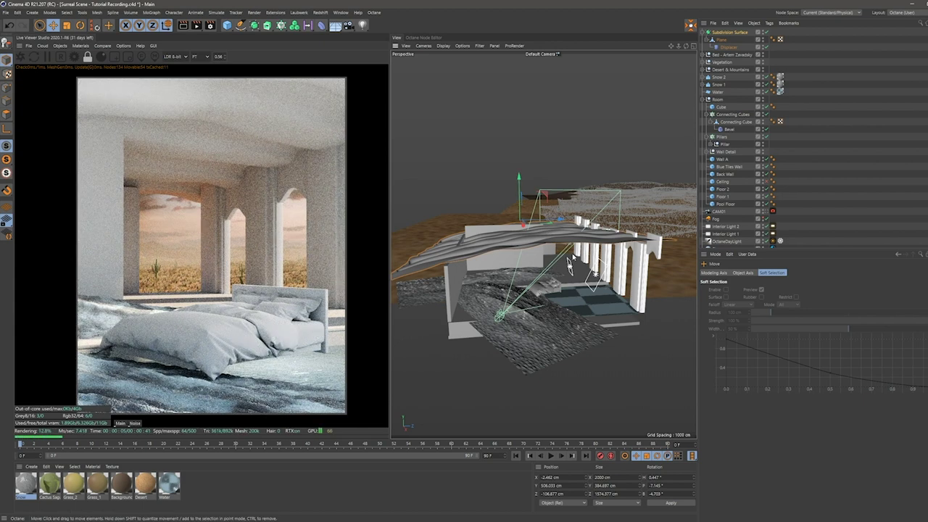
Step: Zoom inside the room and slide the wavy ceiling about 86 cm along X
alt+drag(569, 264, 521, 210)
scroll(520, 210, up, 2)
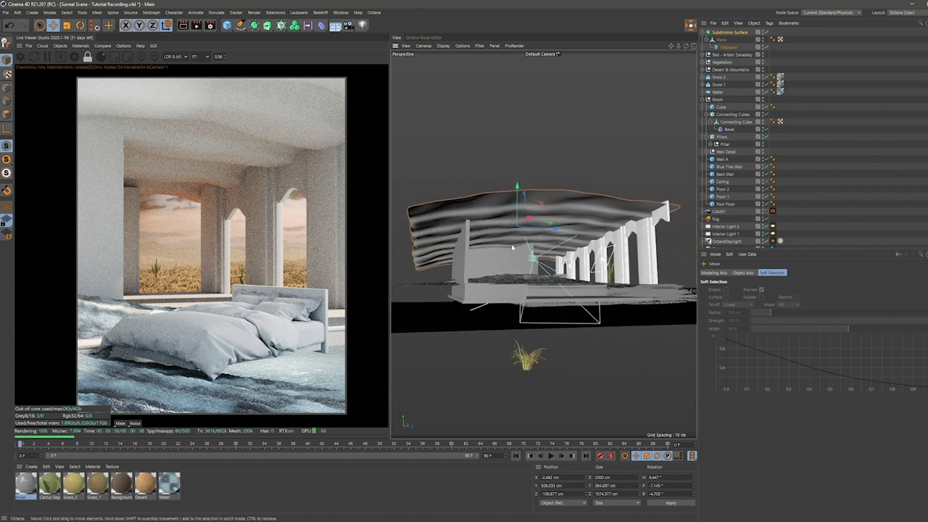
scroll(518, 217, up, 5)
scroll(516, 232, up, 3)
scroll(513, 245, up, 3)
scroll(513, 245, up, 3)
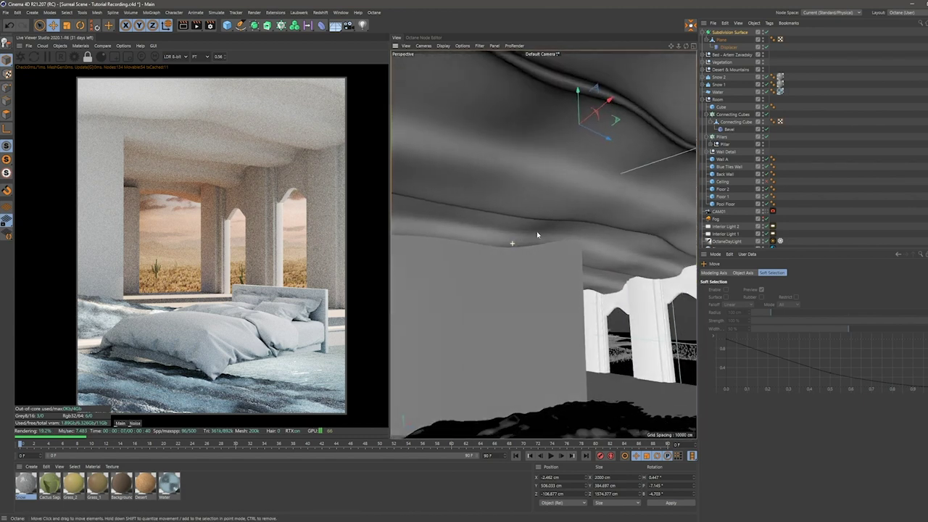
scroll(513, 246, up, 3)
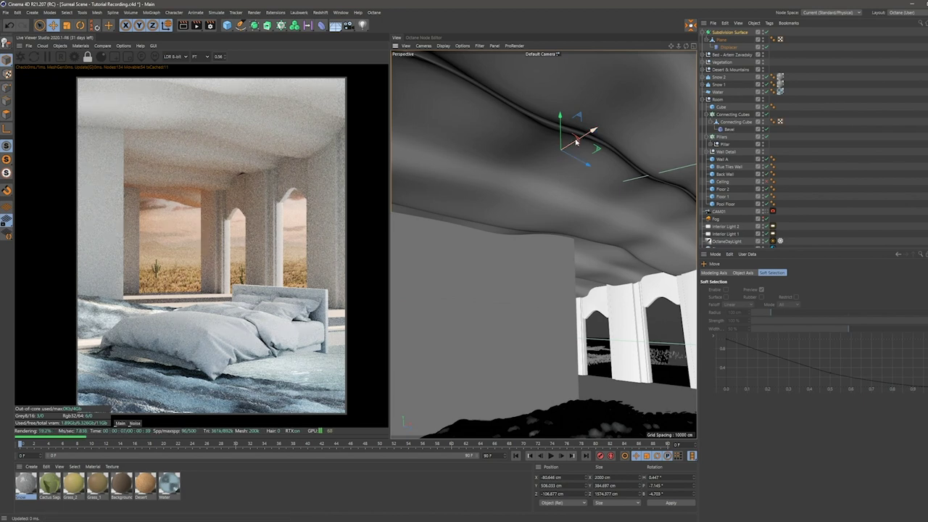
mouse_move(574, 143)
mouse_down()
mouse_move(621, 131)
mouse_move(673, 95)
mouse_up()
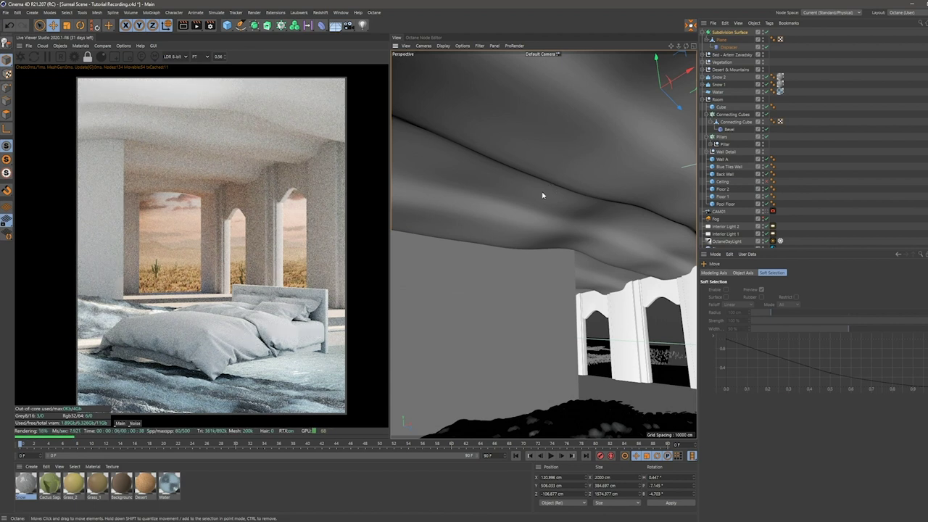
mouse_move(513, 229)
alt+mouse_down()
mouse_move(559, 221)
mouse_move(530, 207)
mouse_move(521, 215)
alt+mouse_up()
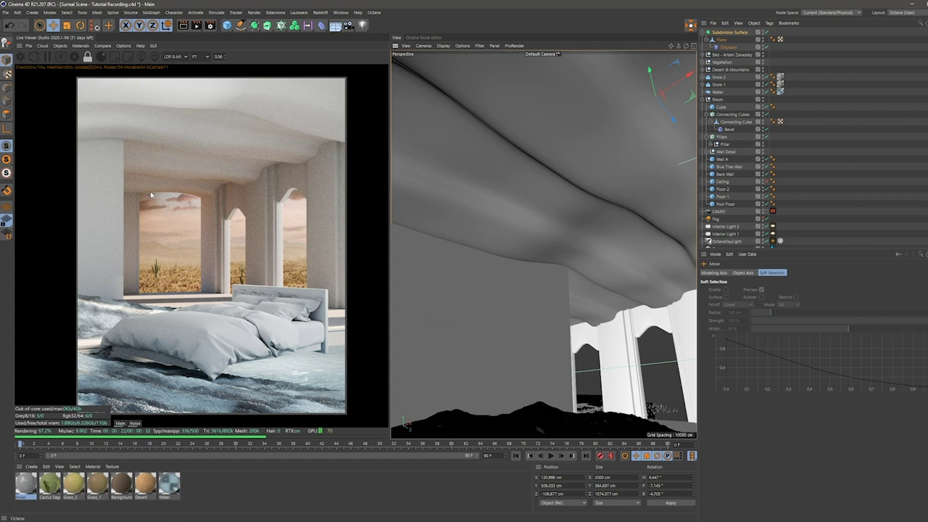
Step: Rename the subdivision surface 'Ceiling' and nest it in Room under Back Wall
double_click(728, 33)
text(Ceil)
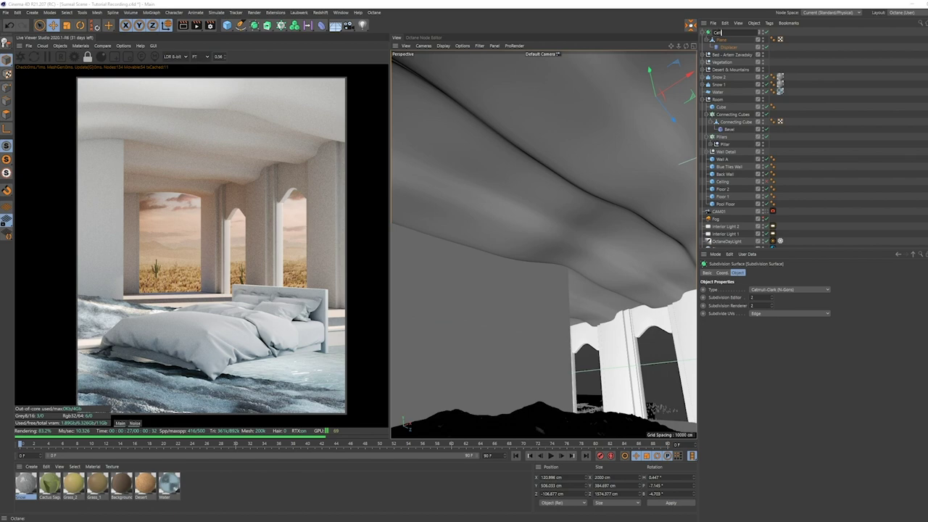
text(ing)
key(Return)
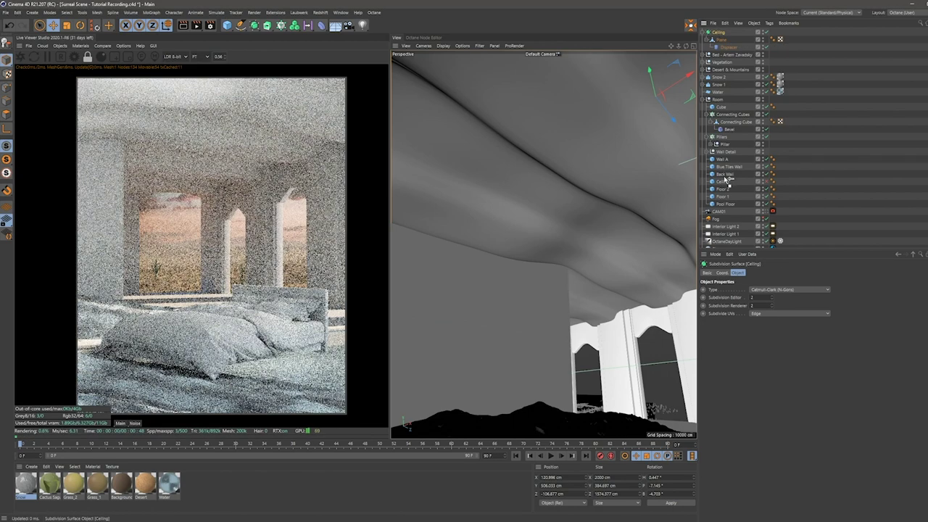
drag(724, 179, 723, 178)
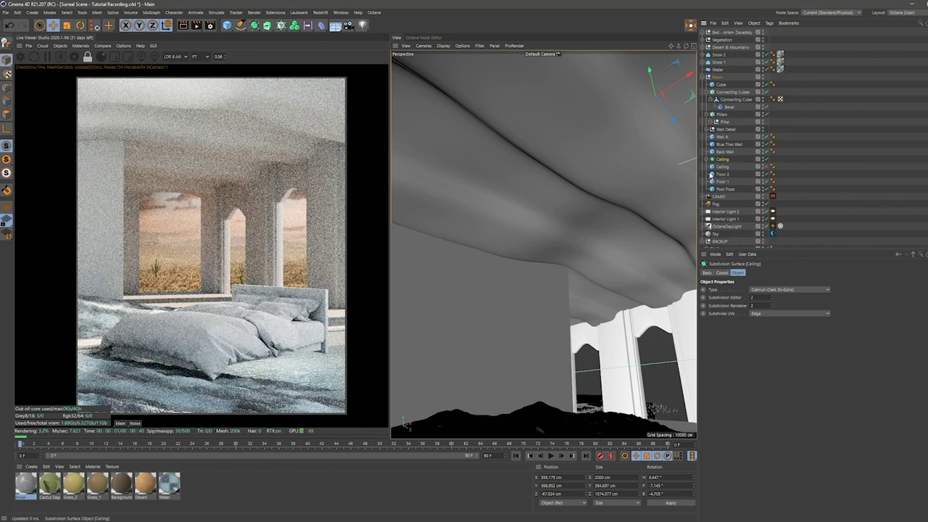
click(709, 174)
click(707, 159)
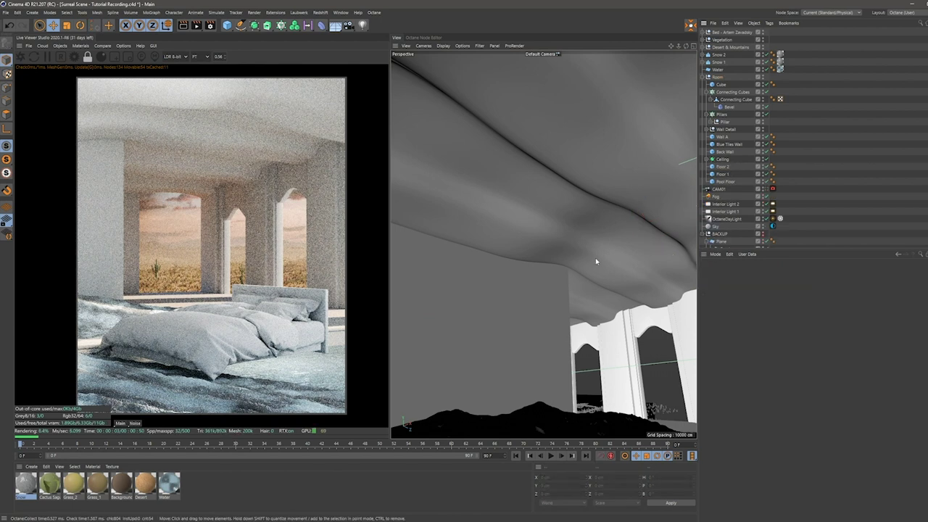
Step: Change the Connecting Cubes cloner's P.Z offset to -40 cm
click(722, 94)
click(707, 94)
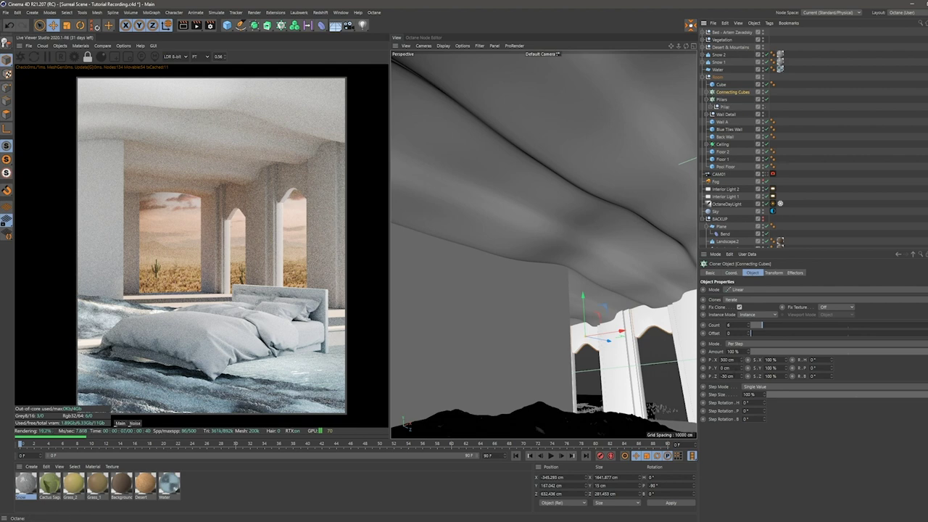
text(-)
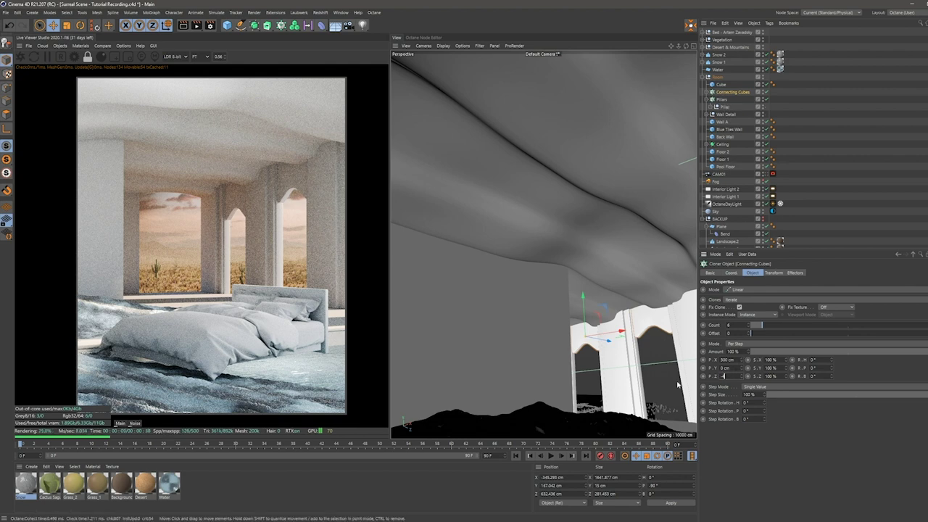
text(40)
key(Return)
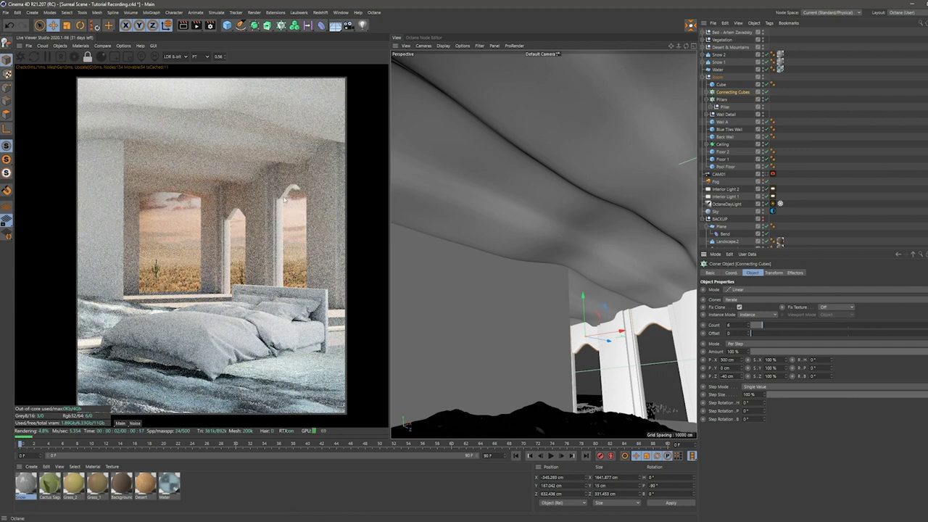
Step: Deselect all objects, zoom out and orbit around the whole bedroom set
key(ctrl+shift+a)
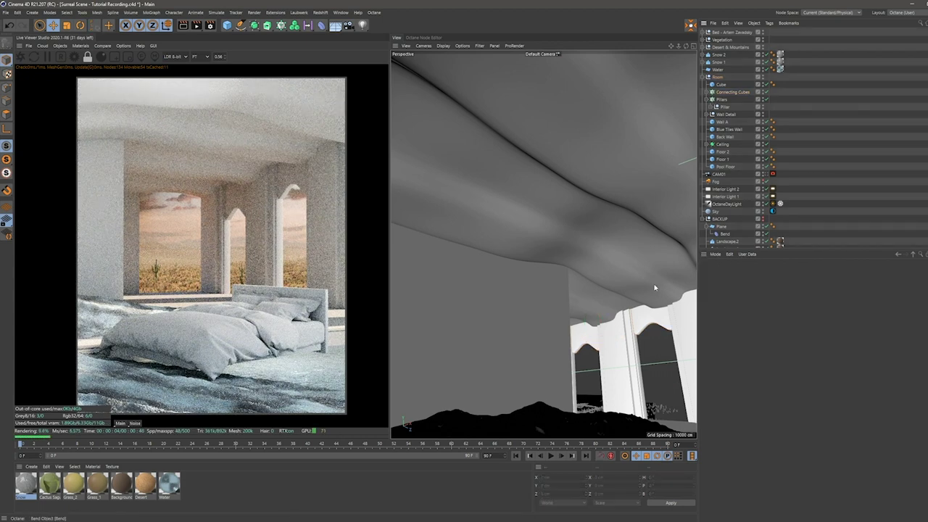
scroll(570, 339, up, 2)
scroll(574, 342, up, 2)
scroll(574, 342, down, 2)
scroll(544, 344, down, 2)
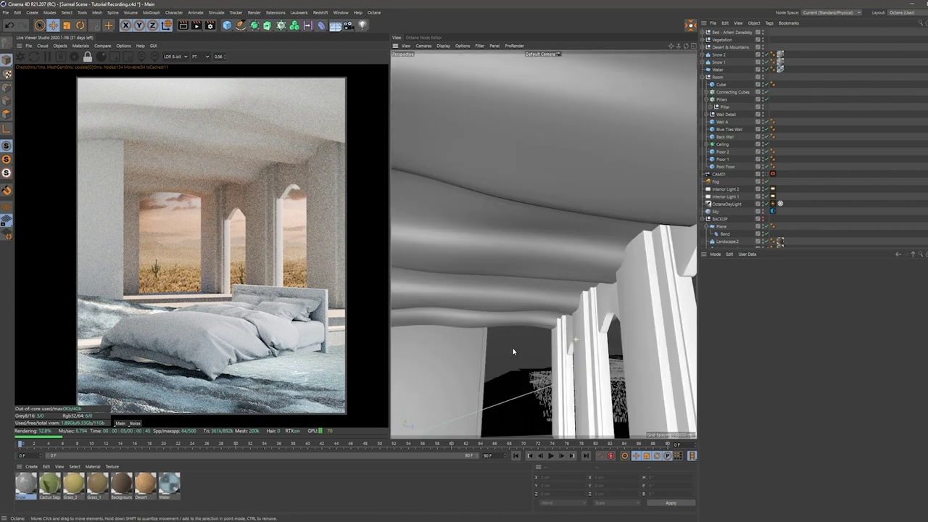
scroll(512, 346, down, 3)
scroll(499, 352, down, 2)
mouse_move(499, 353)
alt+mouse_down()
mouse_move(609, 342)
mouse_move(616, 353)
mouse_move(555, 302)
alt+mouse_up()
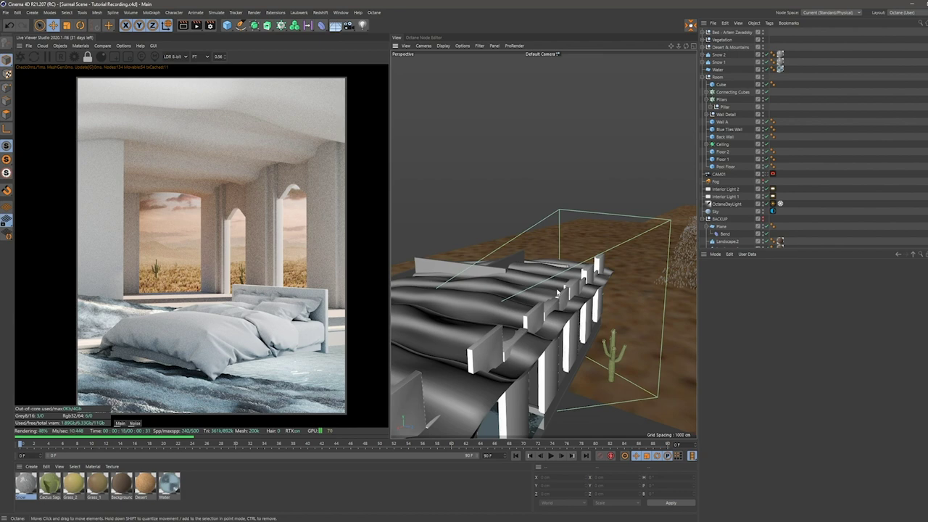
Step: Load the Snow material in the Octane Node Editor and tick Invert on its image texture
click(413, 38)
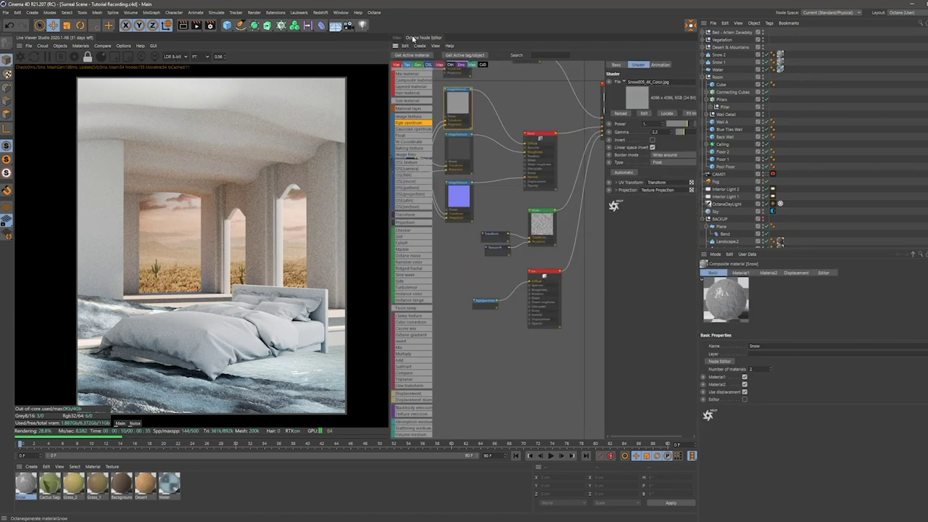
click(414, 56)
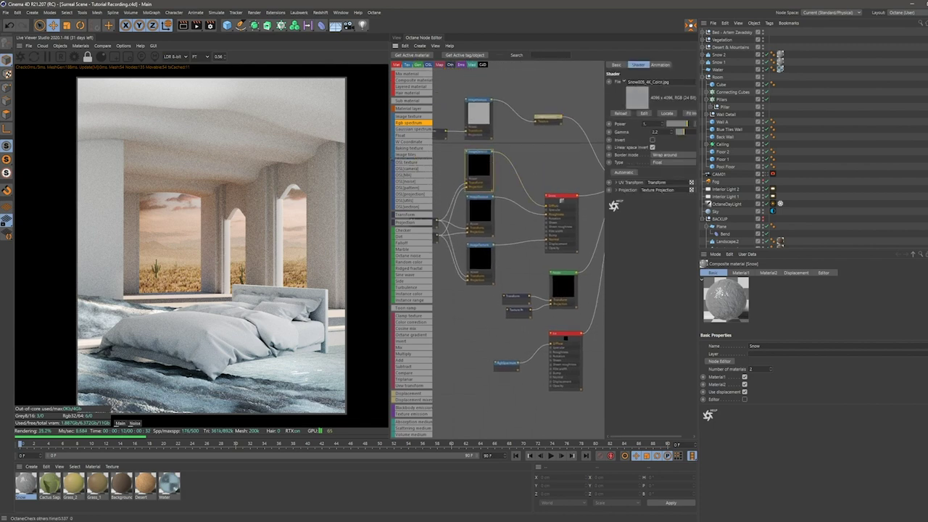
click(651, 139)
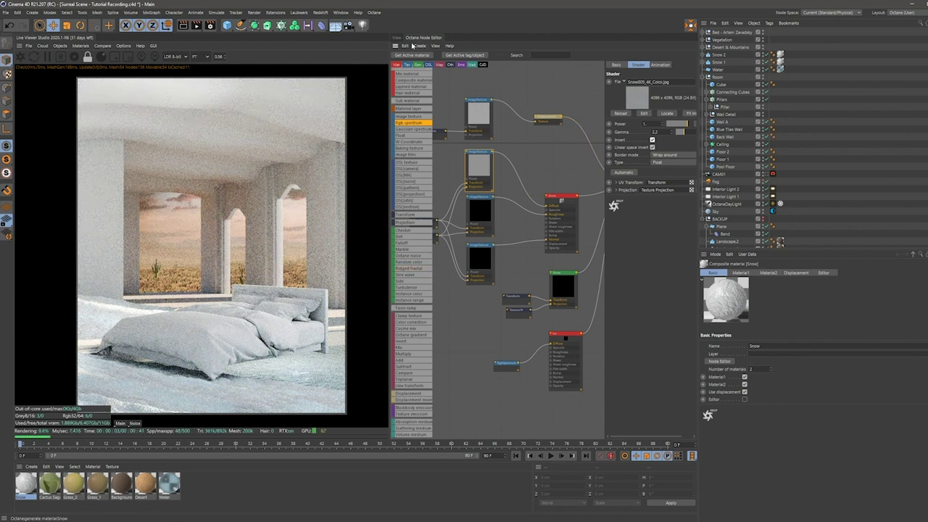
click(396, 37)
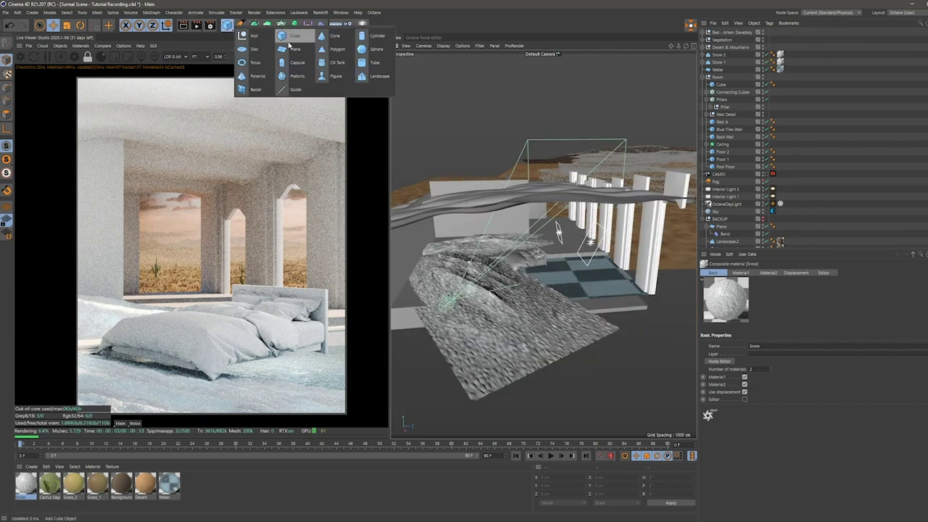
Step: Add a plane named Ice and move it along Z beside the bed
click(292, 48)
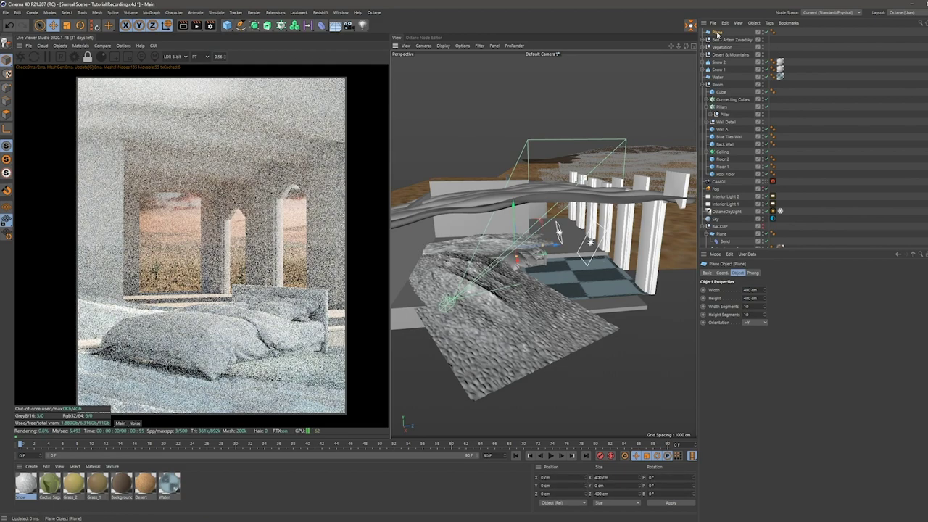
double_click(716, 34)
text(e)
key(Return)
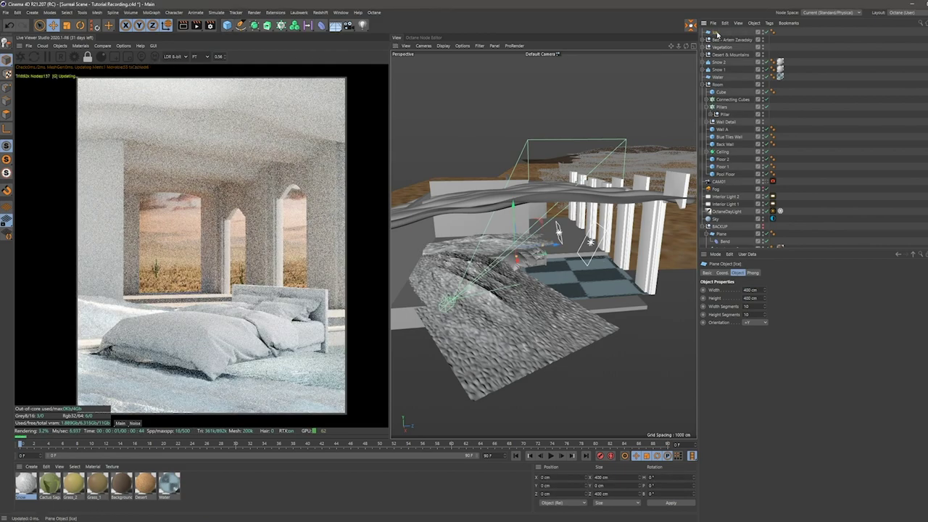
mouse_move(516, 257)
mouse_down()
mouse_move(536, 250)
mouse_move(537, 269)
mouse_up()
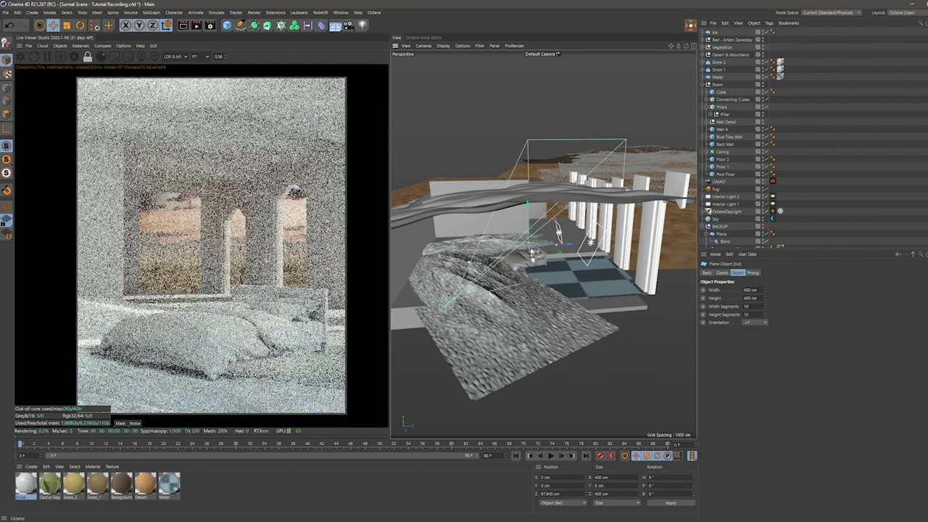
Step: Make the Ice plane an editable polygon mesh and switch to Point mode
scroll(537, 268, up, 3)
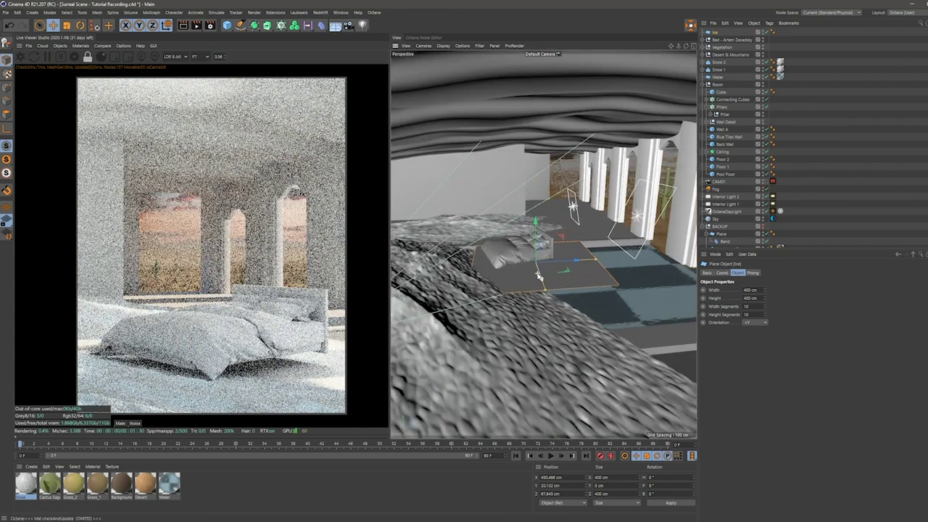
scroll(529, 270, up, 3)
scroll(518, 271, up, 3)
scroll(506, 273, up, 3)
scroll(556, 290, up, 3)
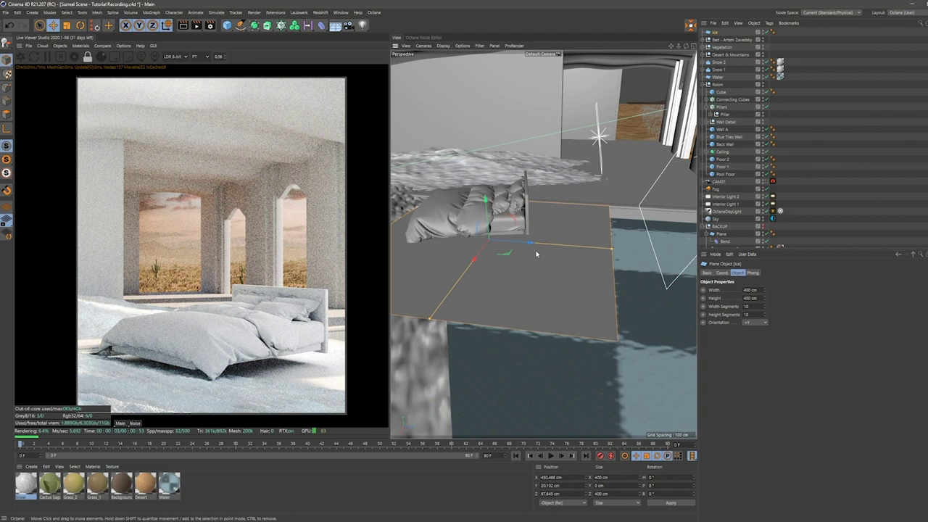
key(c)
alt+drag(537, 254, 508, 274)
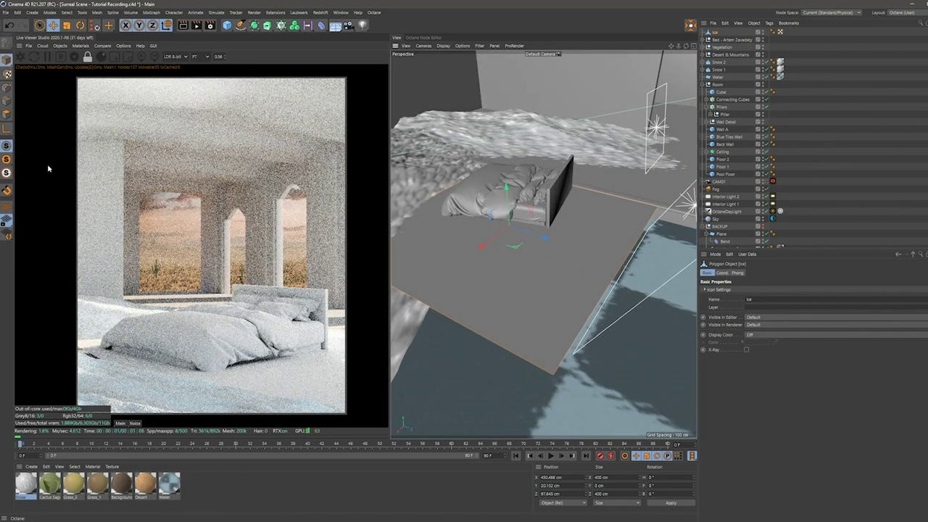
click(7, 88)
mouse_move(514, 279)
alt+mouse_down()
mouse_move(548, 310)
mouse_move(520, 299)
alt+mouse_up()
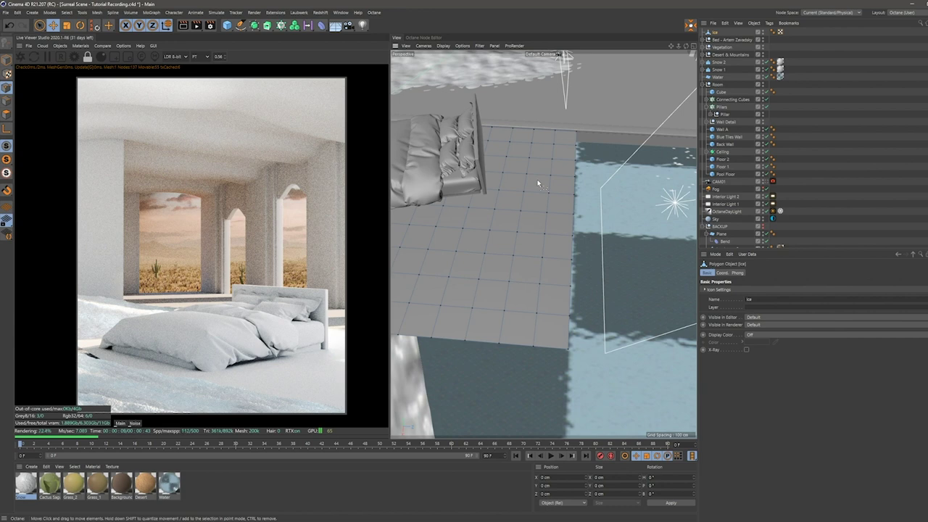
Step: Rebuild Ice as a 5×5-segment plane and make it editable again
key(ctrl+z)
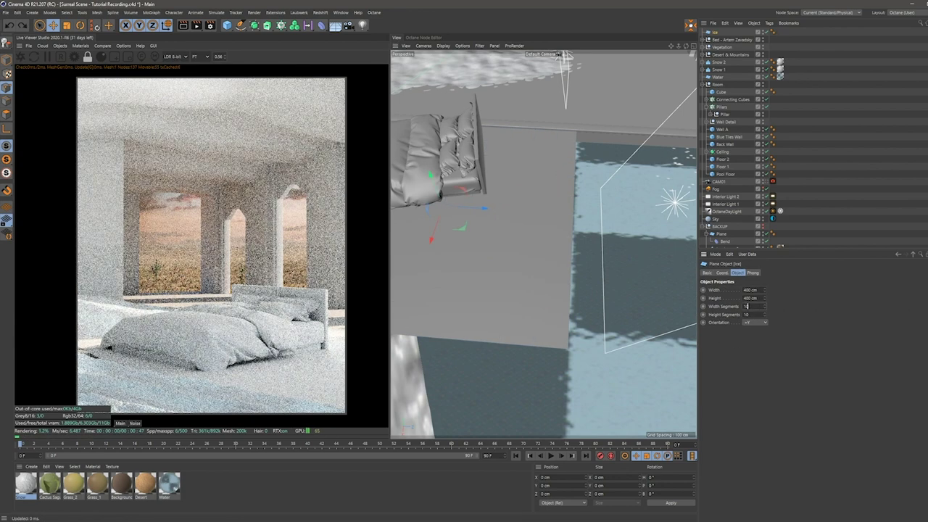
key(ctrl+z)
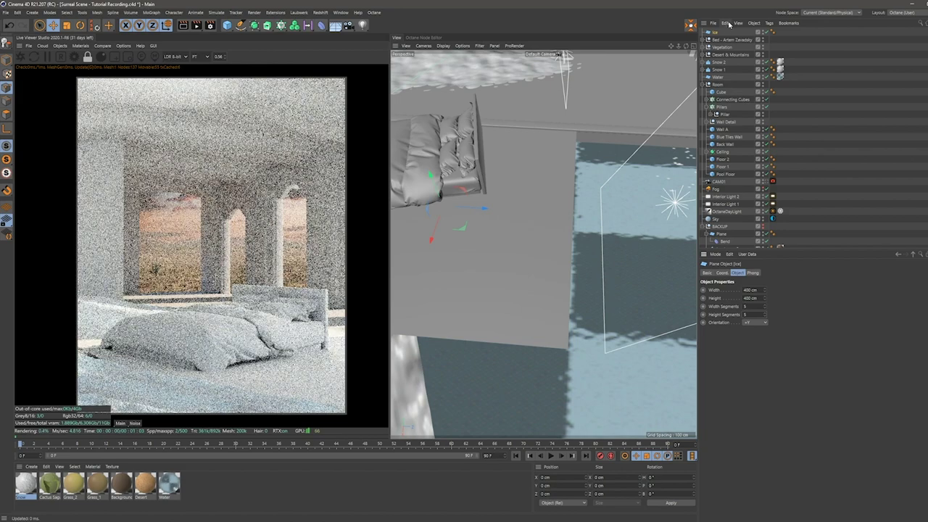
key(c)
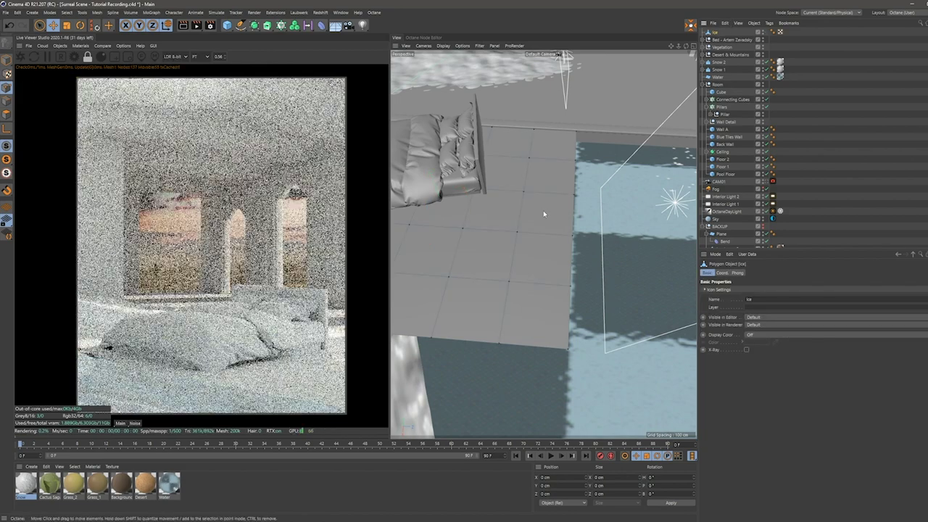
Step: Pull edge points in and out to give the Ice plane a jagged outline
click(39, 25)
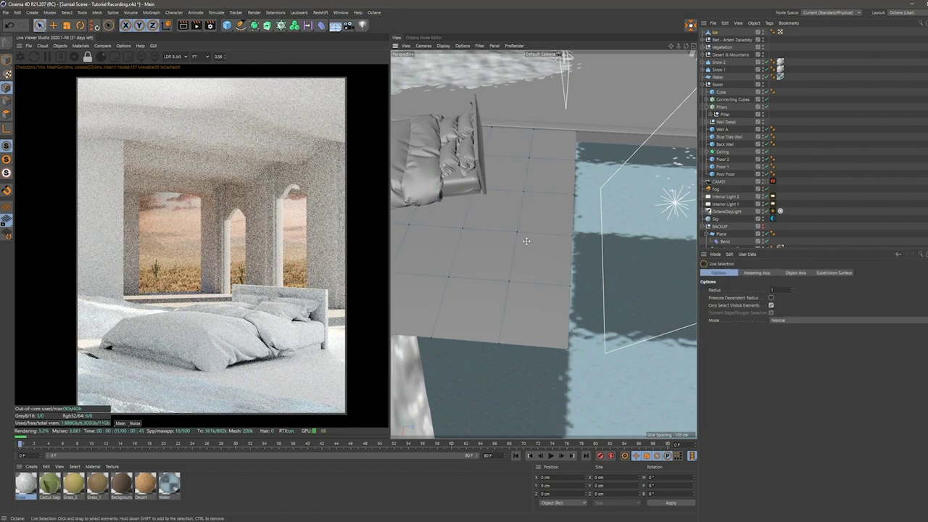
click(574, 296)
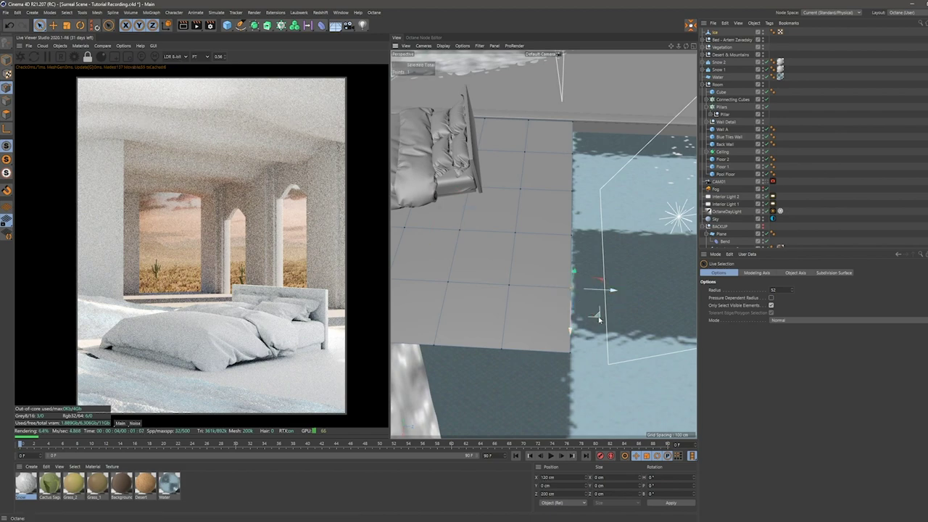
drag(601, 316, 635, 322)
click(572, 245)
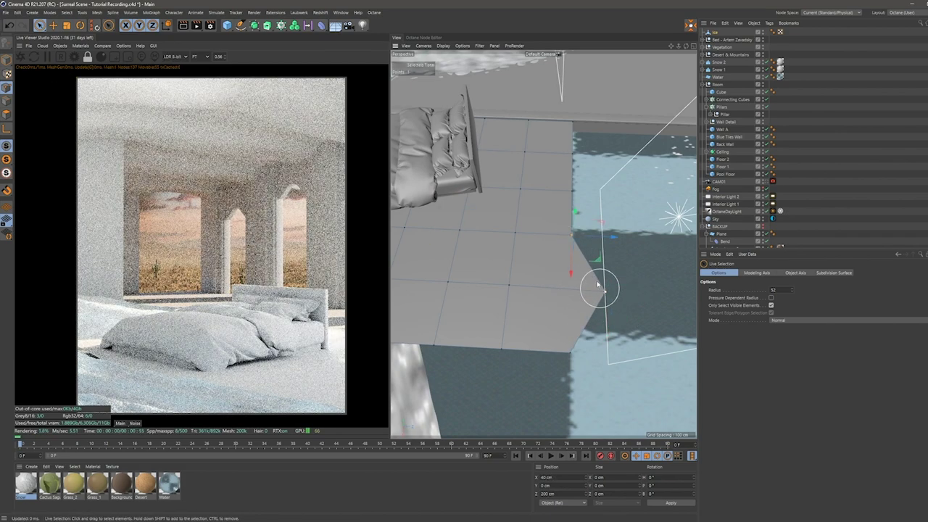
drag(592, 263, 582, 261)
click(573, 194)
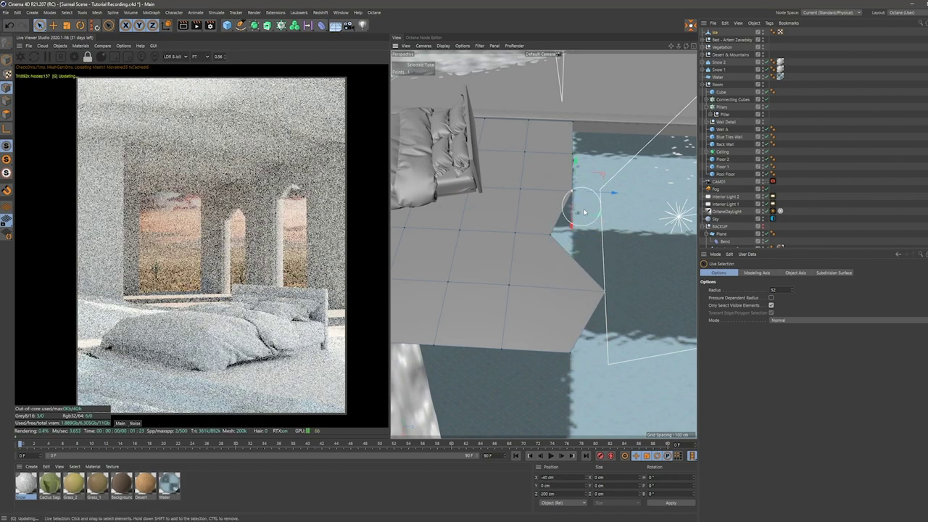
alt+drag(599, 216, 550, 218)
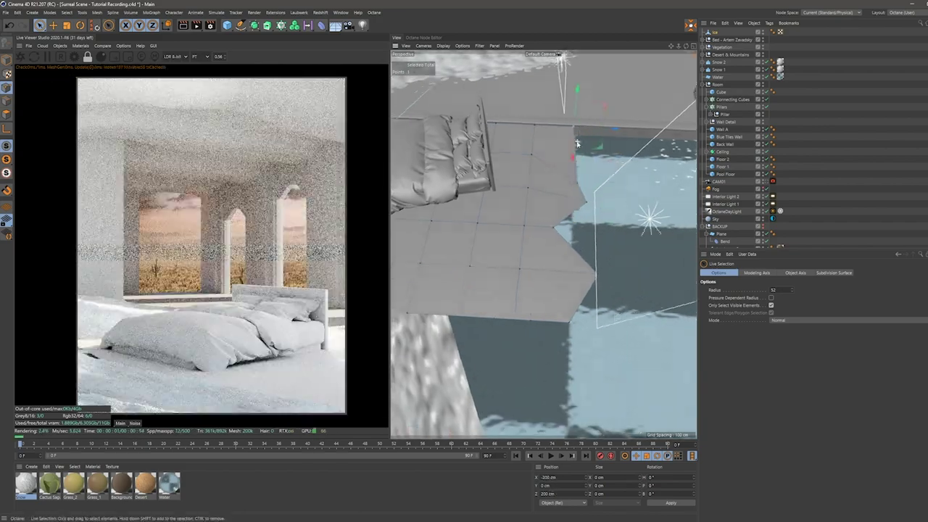
Step: Restrict the live render to a region around the bed and select another edge point
click(114, 56)
drag(355, 417, 65, 321)
mouse_move(543, 217)
alt+mouse_down()
mouse_move(490, 175)
mouse_move(555, 286)
mouse_move(509, 324)
mouse_move(540, 282)
alt+mouse_up()
key(e)
click(560, 286)
key(space)
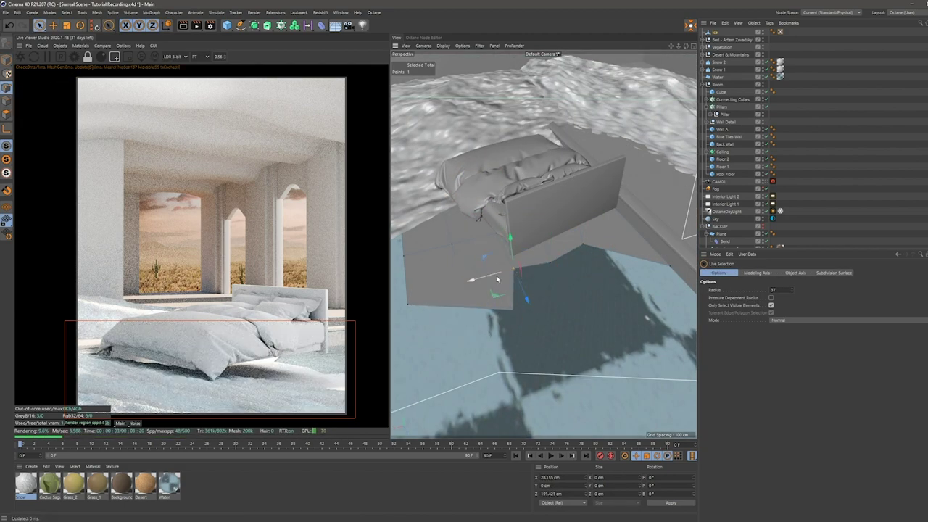
Step: Wrap the Ice plane in a Cloth Surface with 2 cm thickness and 0 subdivisions
click(254, 24)
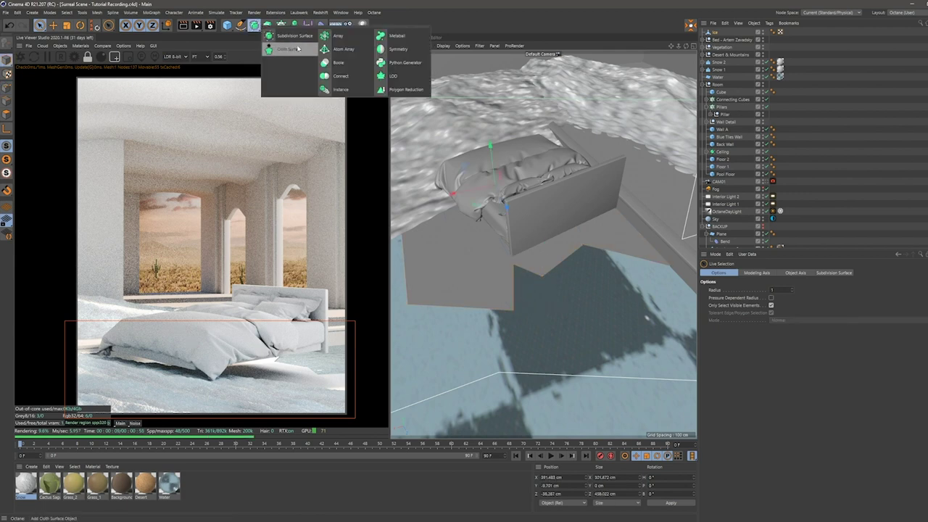
click(297, 50)
scroll(543, 260, up, 2)
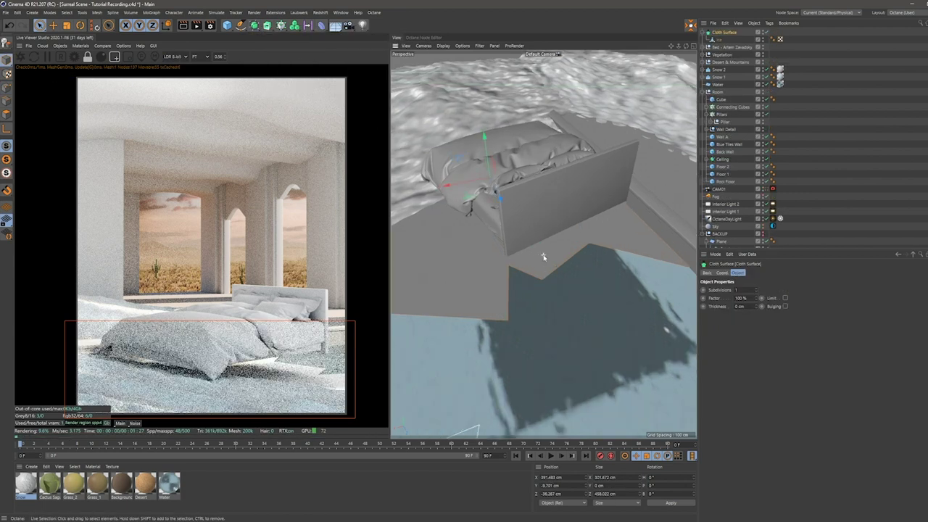
scroll(543, 260, up, 5)
scroll(542, 260, down, 2)
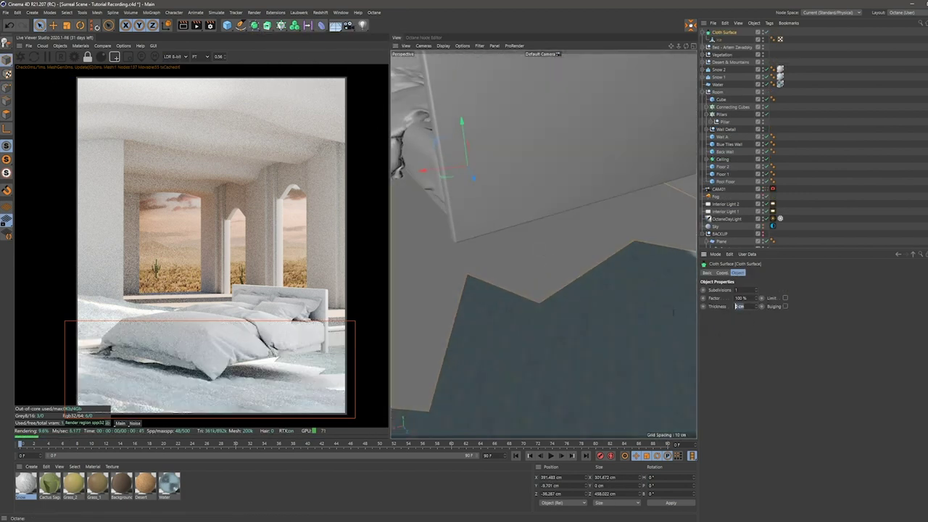
text(2)
key(Return)
scroll(542, 258, down, 3)
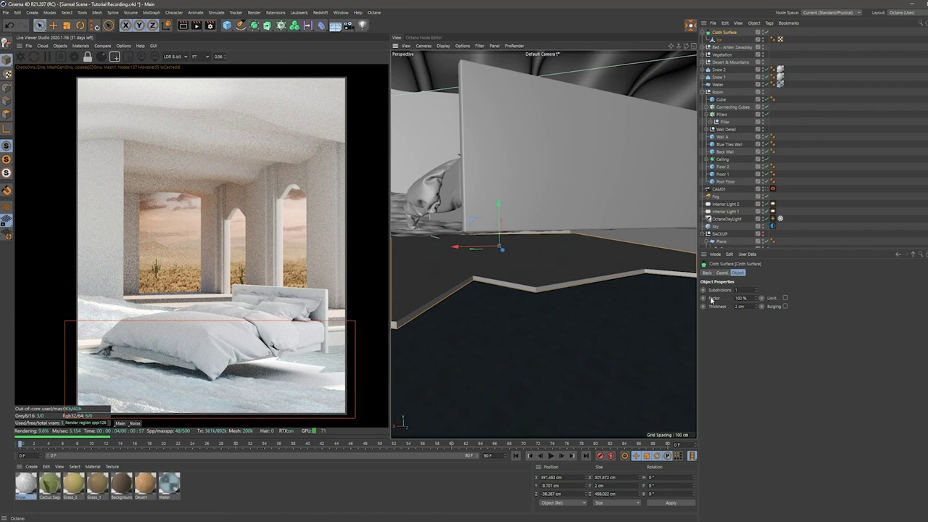
click(756, 292)
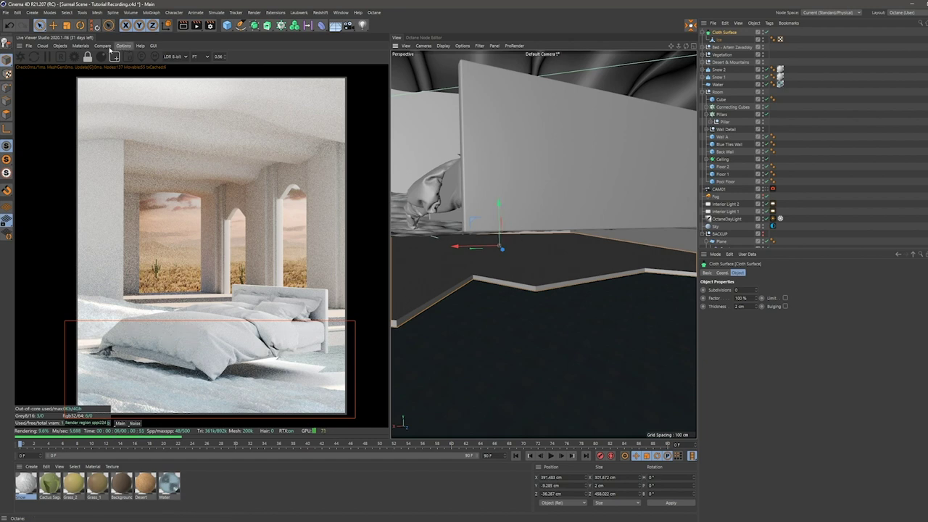
Step: Create an Octane composite material named Ice and drag it onto the Cloth Surface object
click(73, 46)
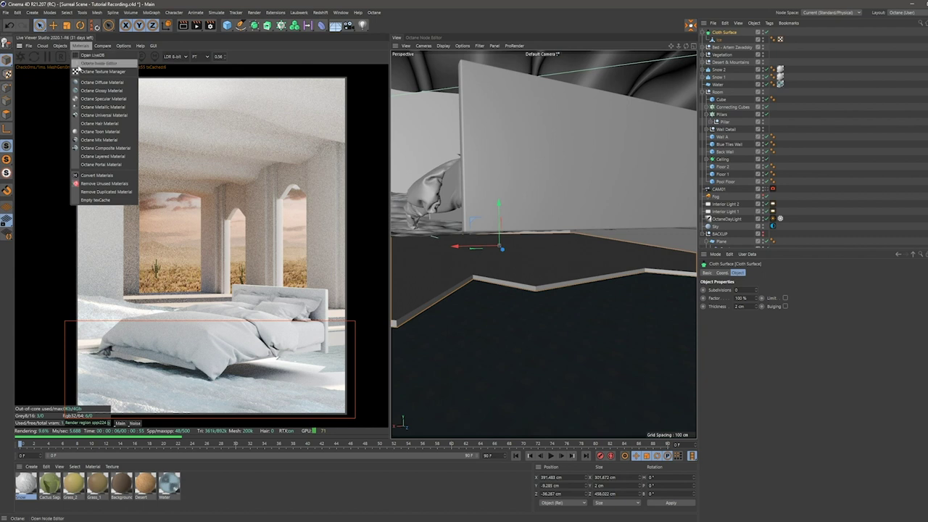
click(87, 147)
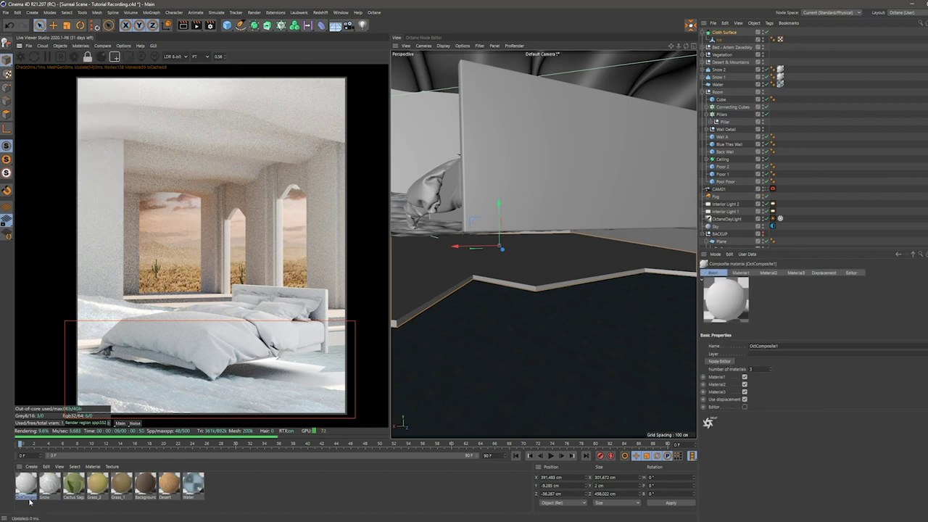
text(Ice)
key(Return)
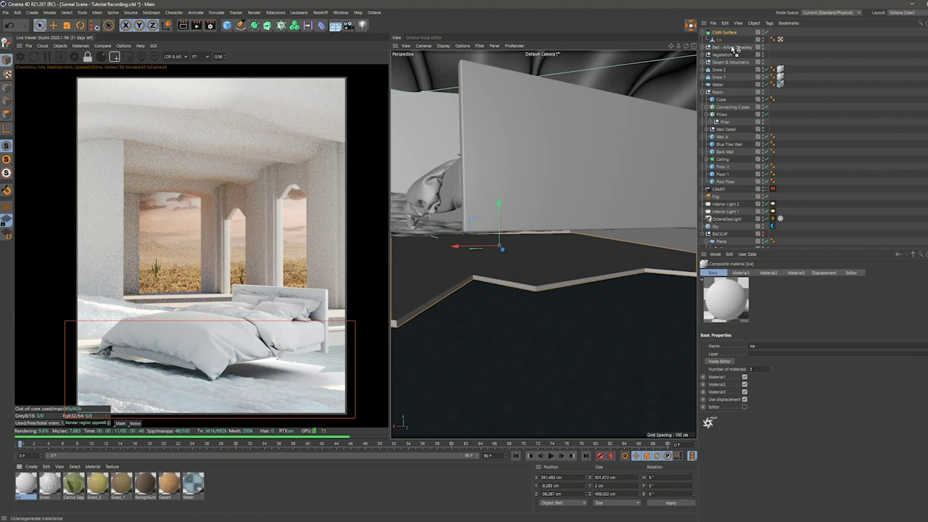
drag(727, 35, 727, 35)
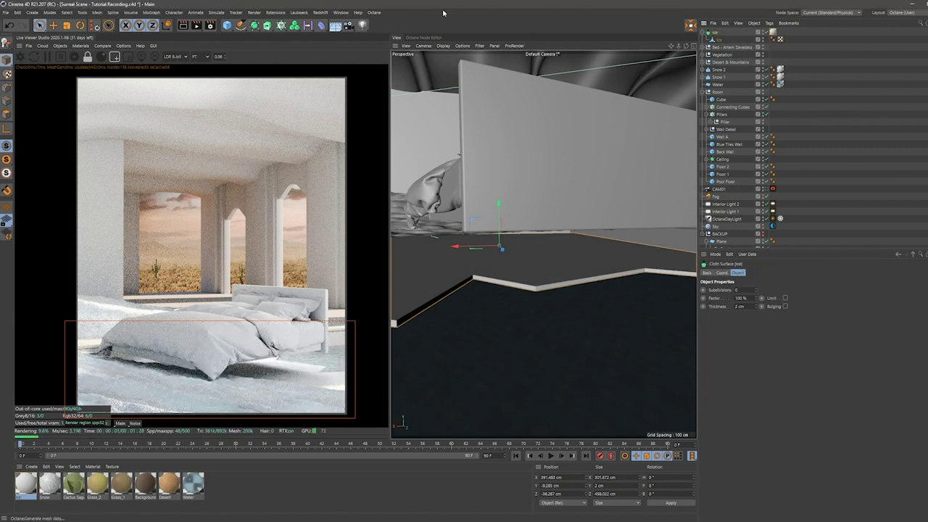
Step: Load Ice in the Octane Node Editor and set its Number of materials to 1
click(418, 35)
click(413, 55)
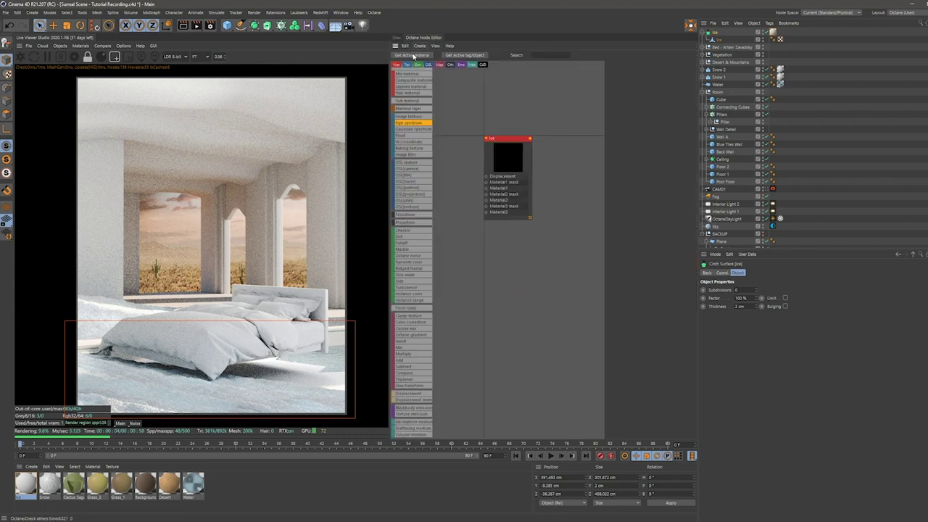
click(508, 171)
key(Return)
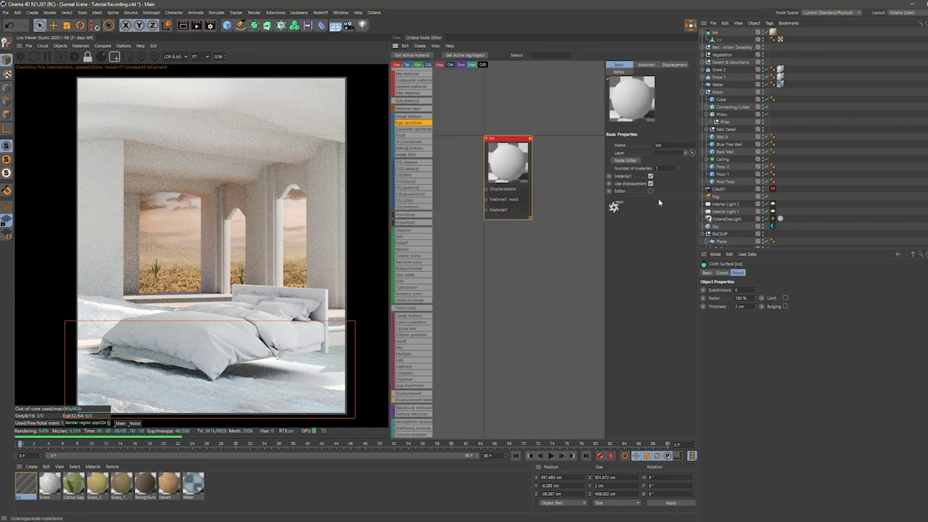
Step: Add a Sub material node to Ice and redraw the render region around the bed's lower edge
mouse_move(417, 102)
mouse_down()
mouse_move(542, 199)
mouse_move(478, 225)
mouse_up()
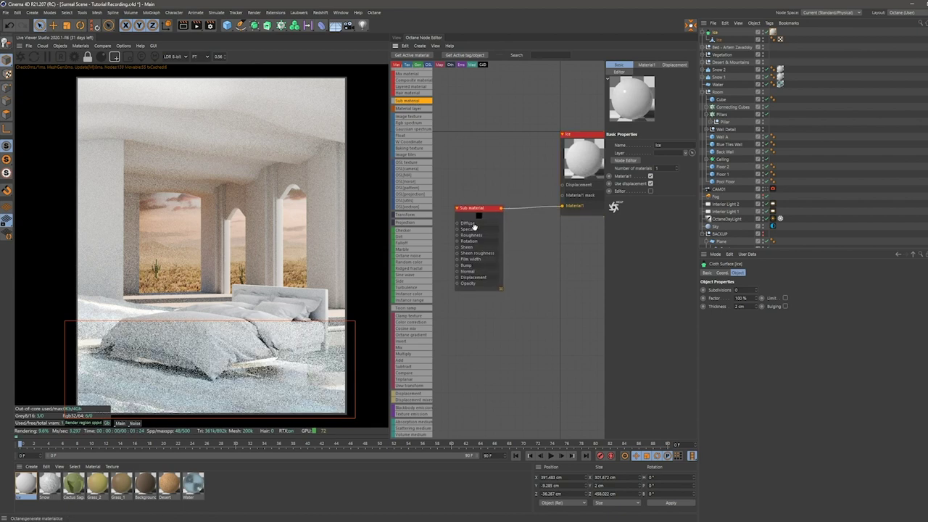
click(478, 225)
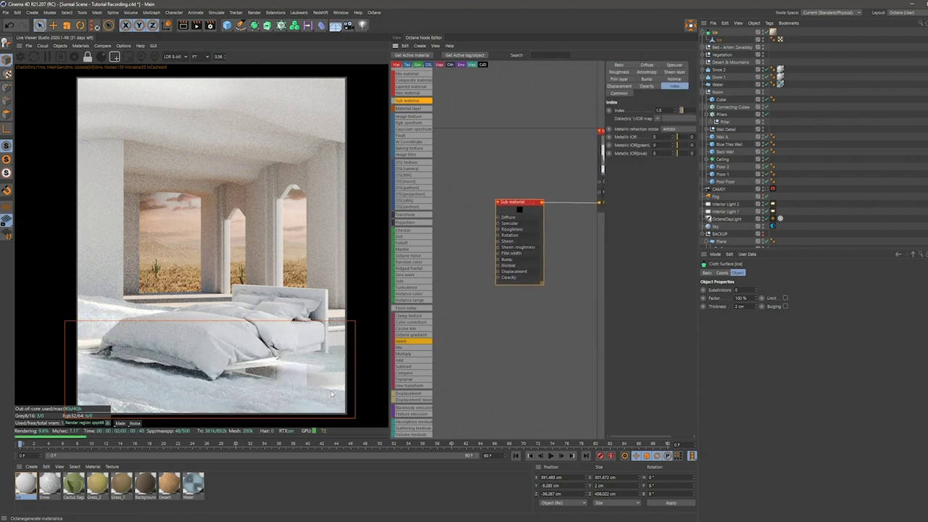
drag(349, 399, 202, 351)
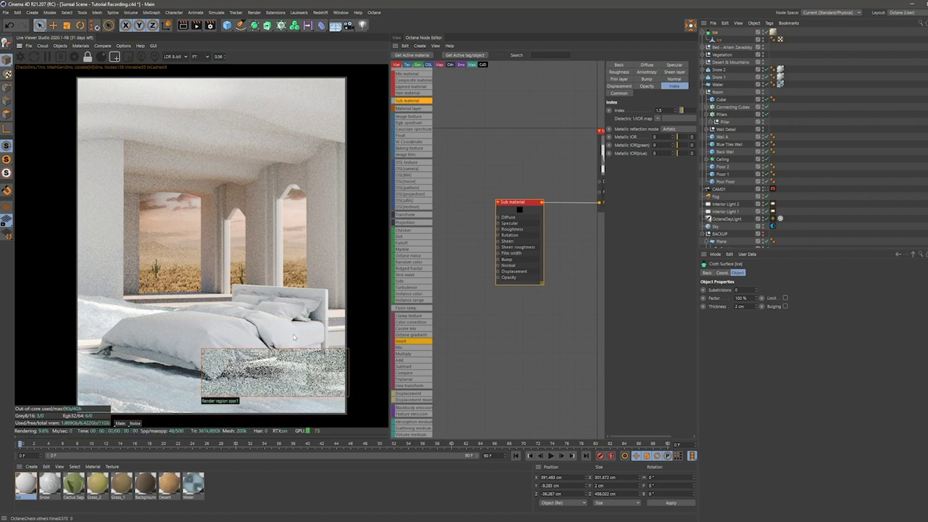
click(480, 269)
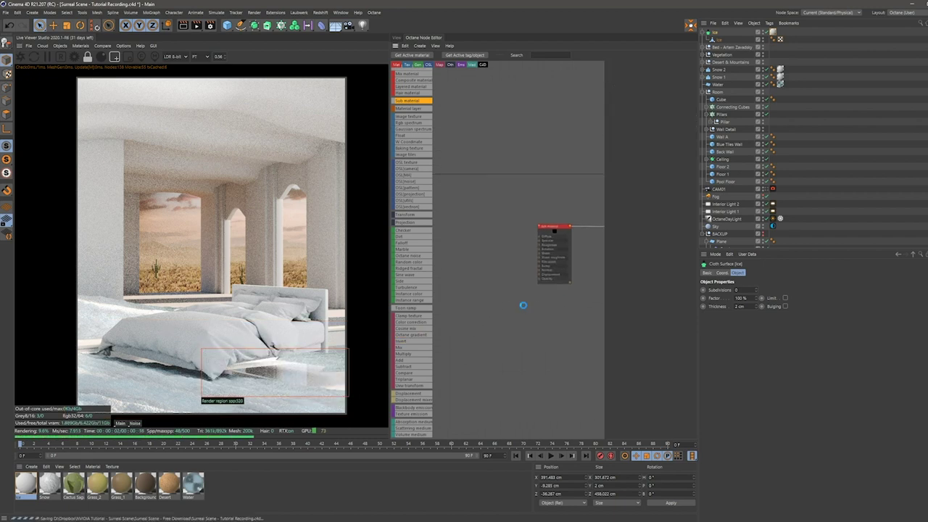
Step: Bring in the ice texture maps and wire them to the sub material's Roughness, Normal and Bump
drag(0, 500, 18, 473)
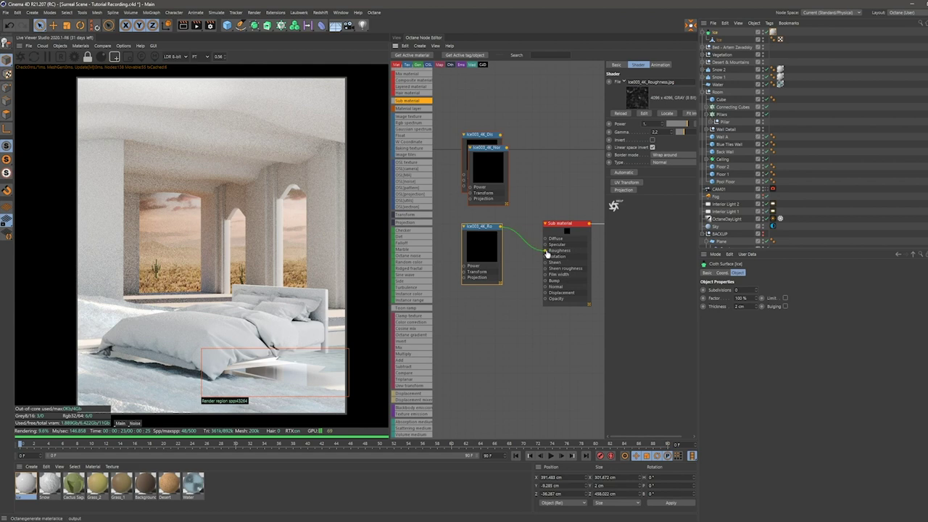
drag(547, 254, 546, 250)
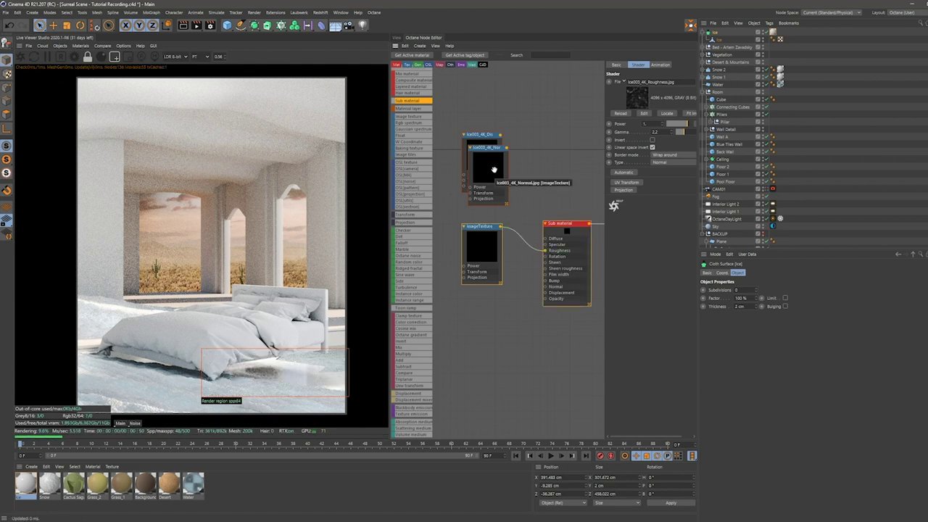
mouse_move(493, 169)
mouse_down()
mouse_move(489, 371)
mouse_move(545, 286)
mouse_up()
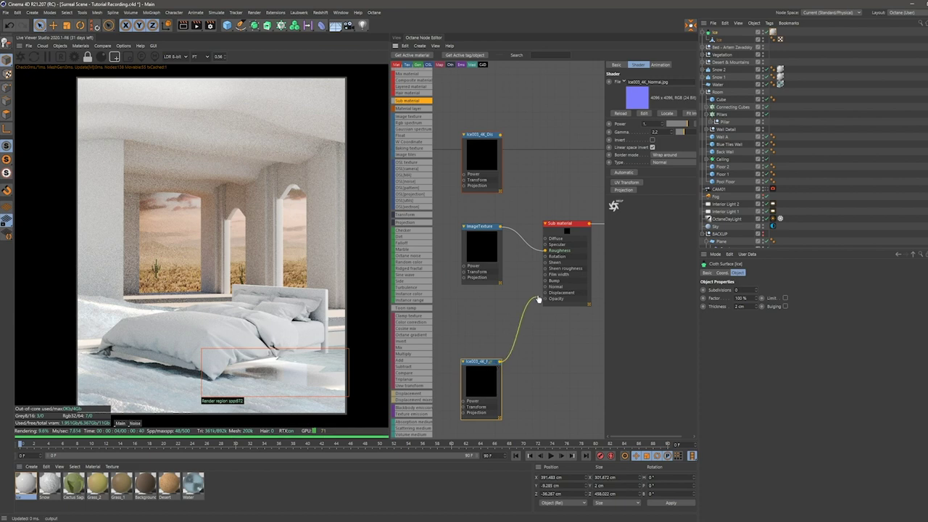
click(476, 150)
drag(476, 150, 478, 310)
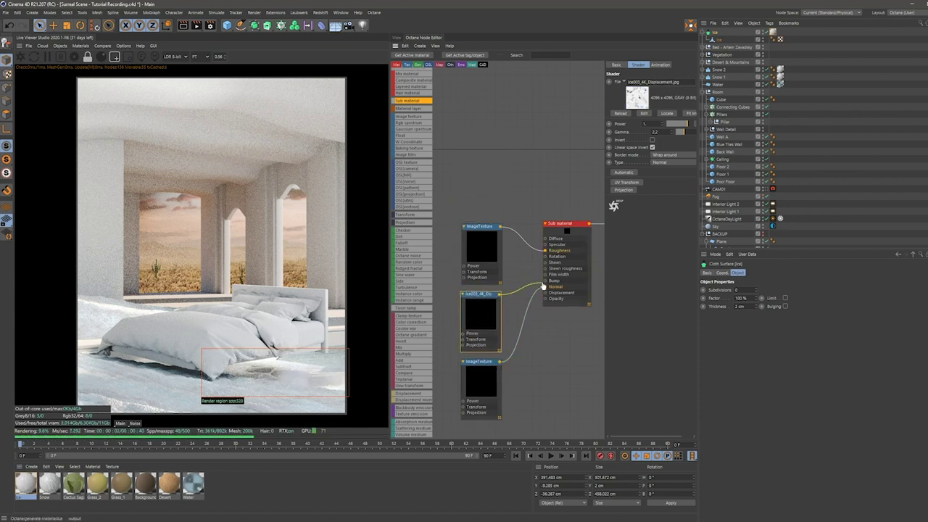
click(446, 250)
Step: Set the top two ice image textures to Float type
drag(446, 250, 476, 301)
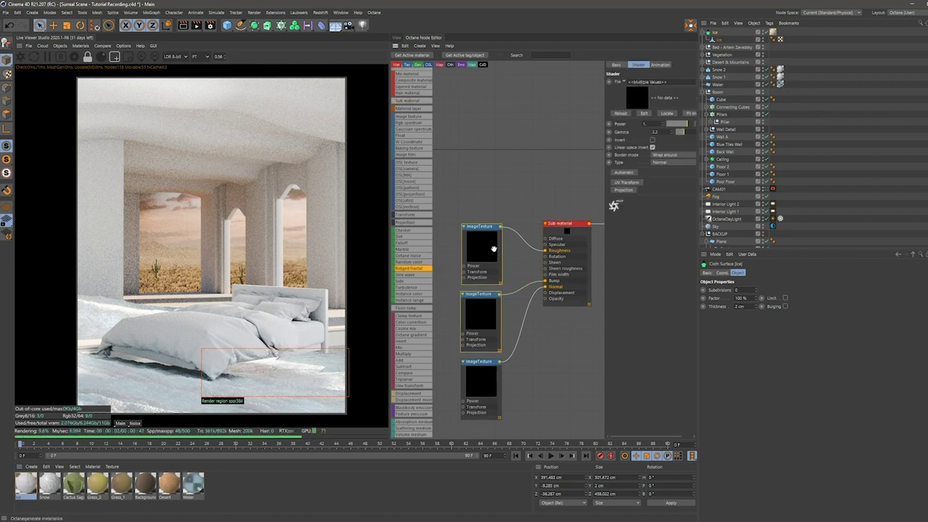
click(660, 162)
click(659, 179)
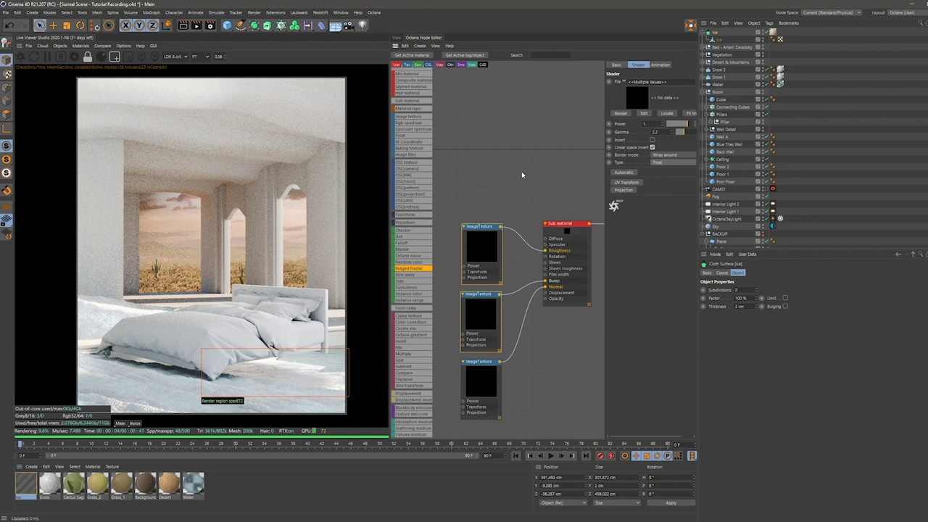
click(514, 170)
Step: Make the Ice sub material a Specular material type
scroll(515, 182, down, 1)
scroll(514, 187, down, 1)
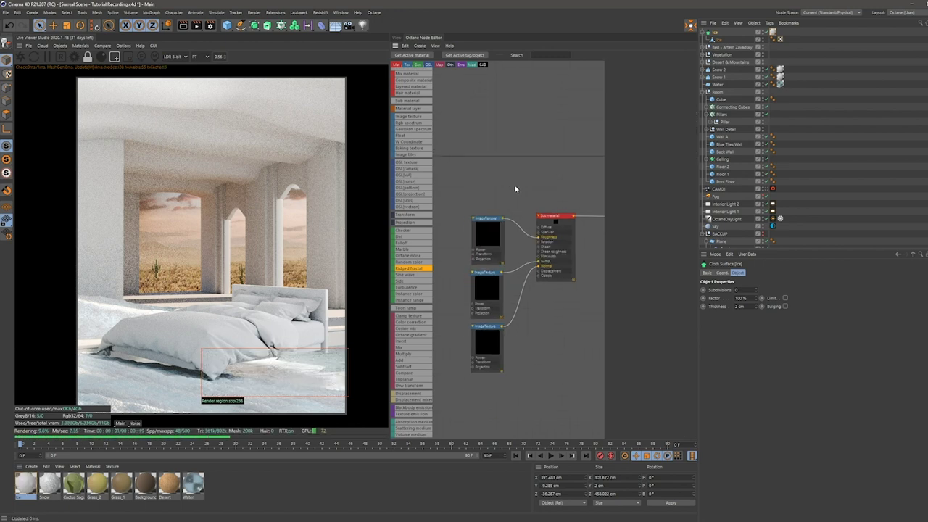
mouse_move(516, 191)
middle_down()
mouse_move(498, 155)
mouse_move(529, 176)
middle_up()
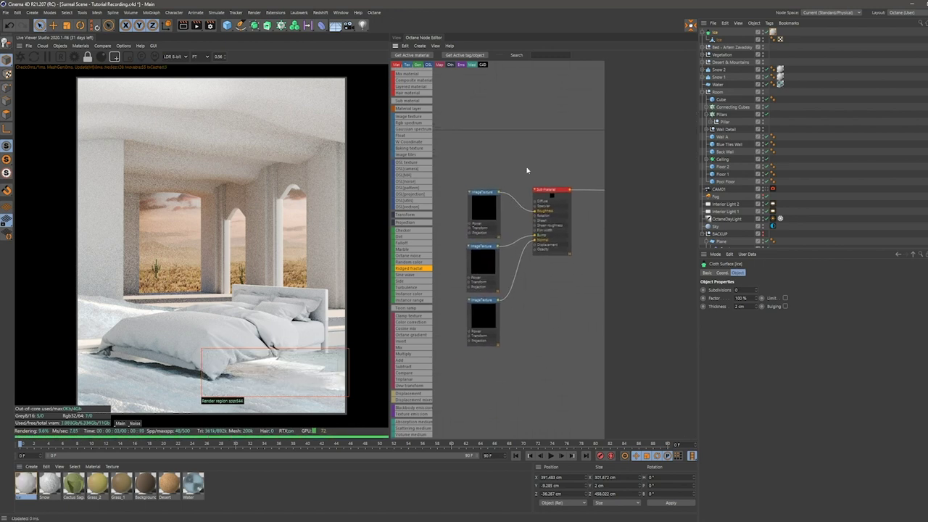
click(546, 196)
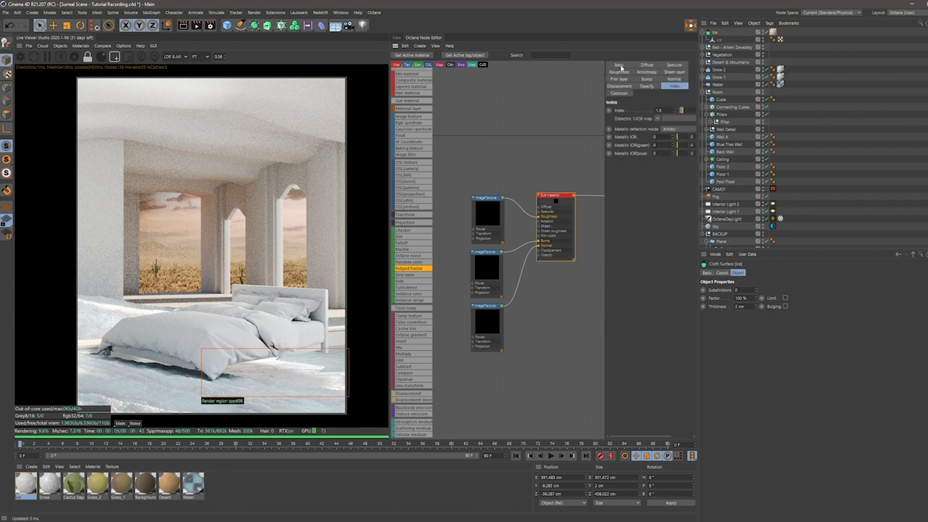
click(620, 65)
click(665, 128)
click(657, 153)
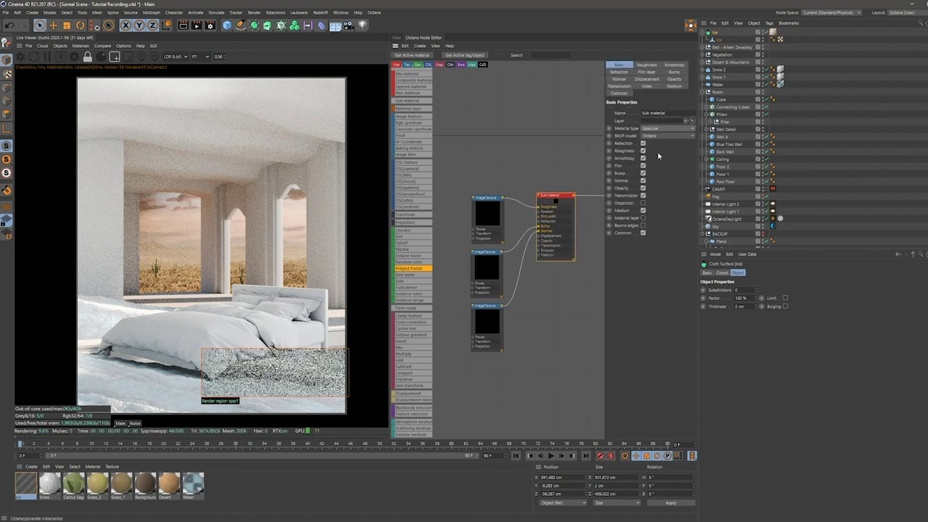
click(653, 88)
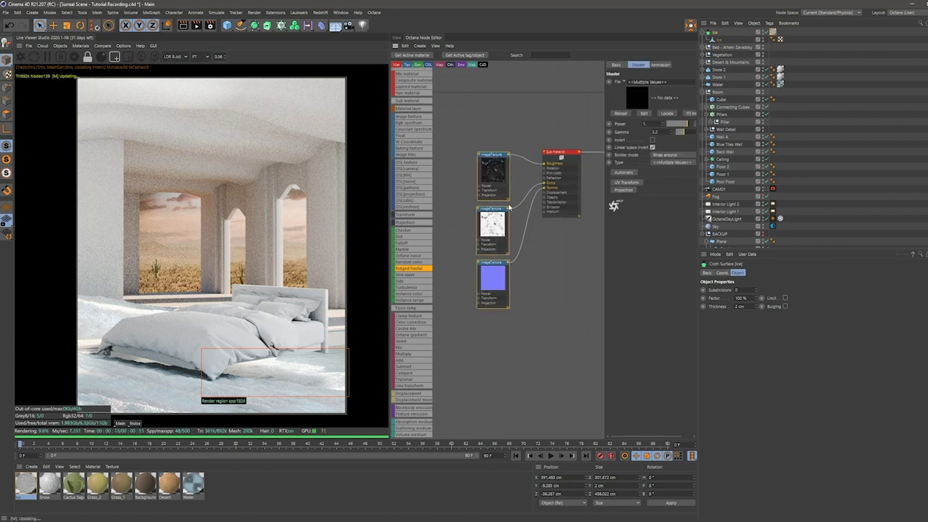
Step: Connect one shared Transform node to the three ice textures with 0.6 scale
middle_drag(449, 212, 476, 216)
drag(464, 248, 456, 227)
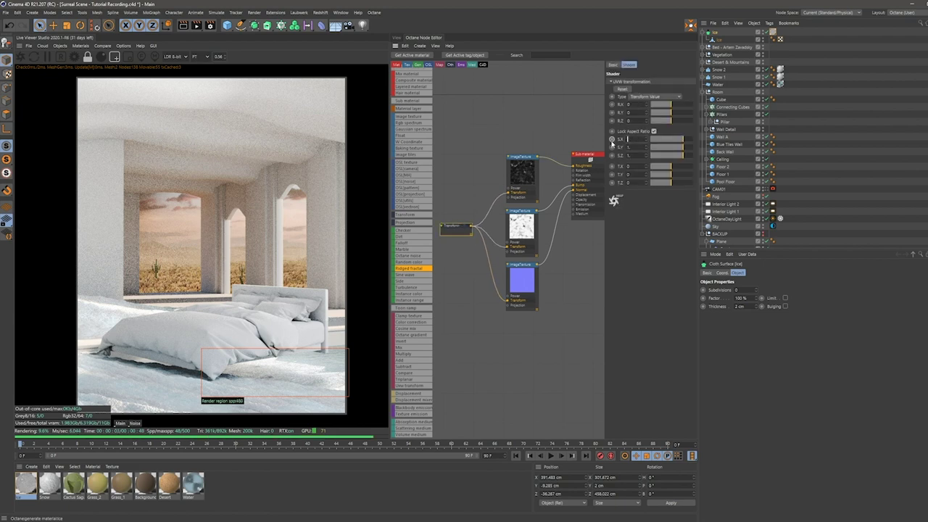
text(0.6)
key(Return)
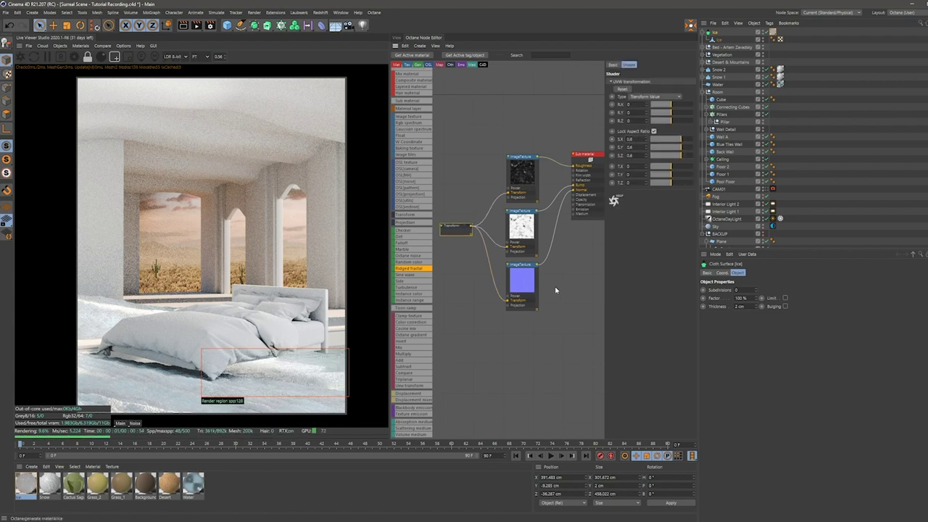
click(567, 254)
Step: Enable Fake shadows and Round edges on the Ice sub material
click(572, 175)
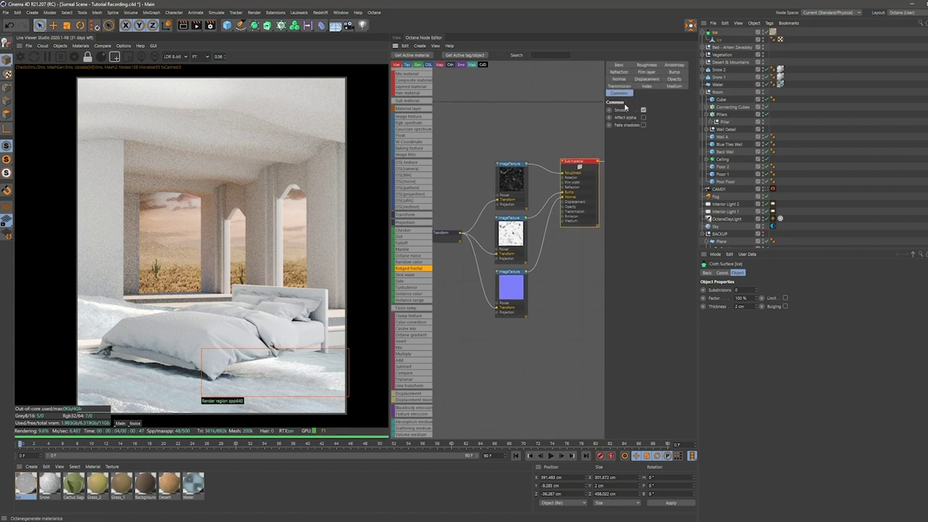
click(643, 125)
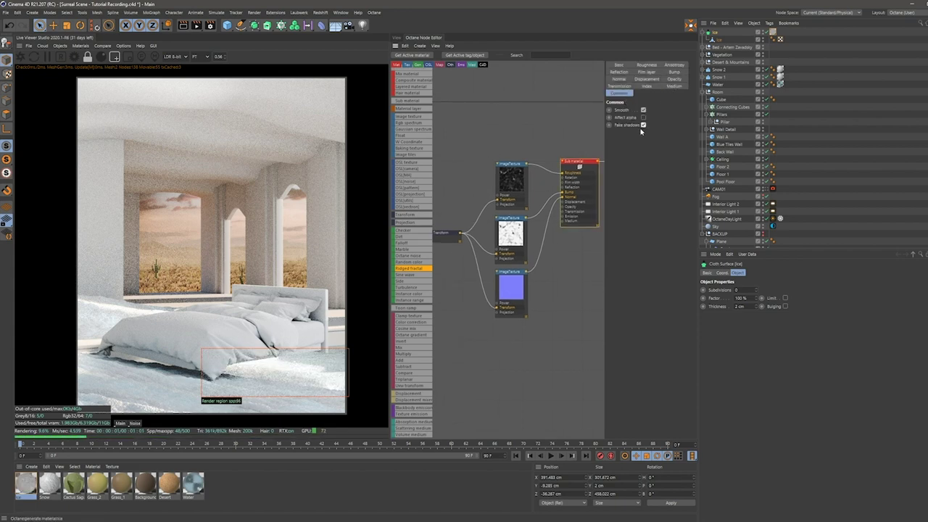
click(617, 65)
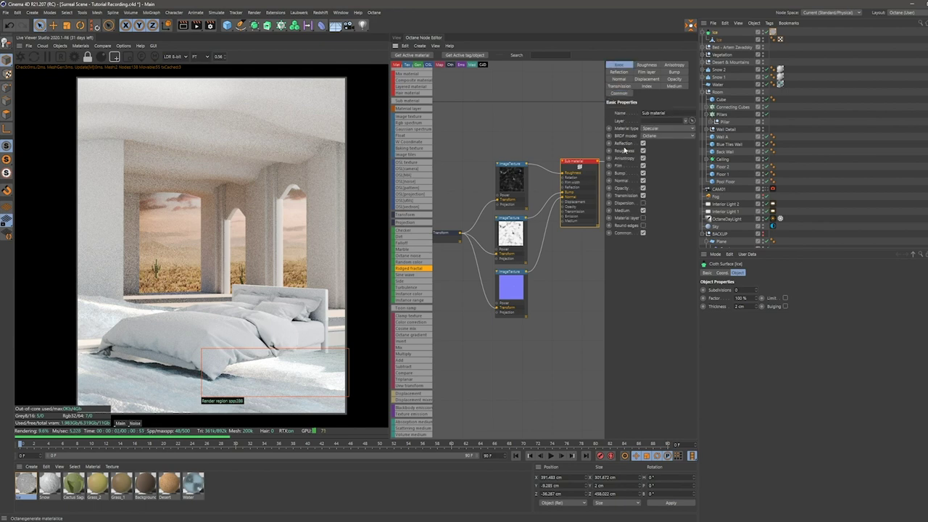
click(642, 226)
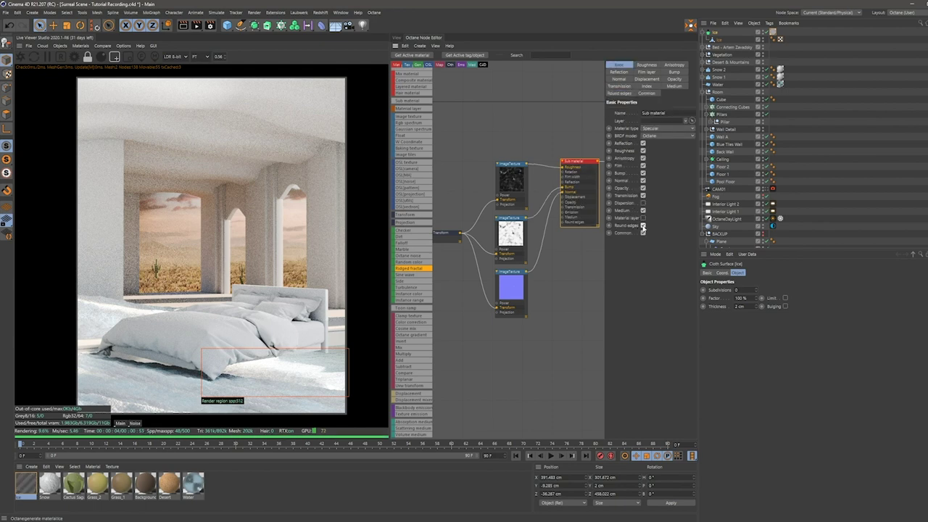
click(525, 143)
Step: Wire a Round Edges node into the sub material, set to Accurate with 1 cm radius
scroll(413, 319, down, 3)
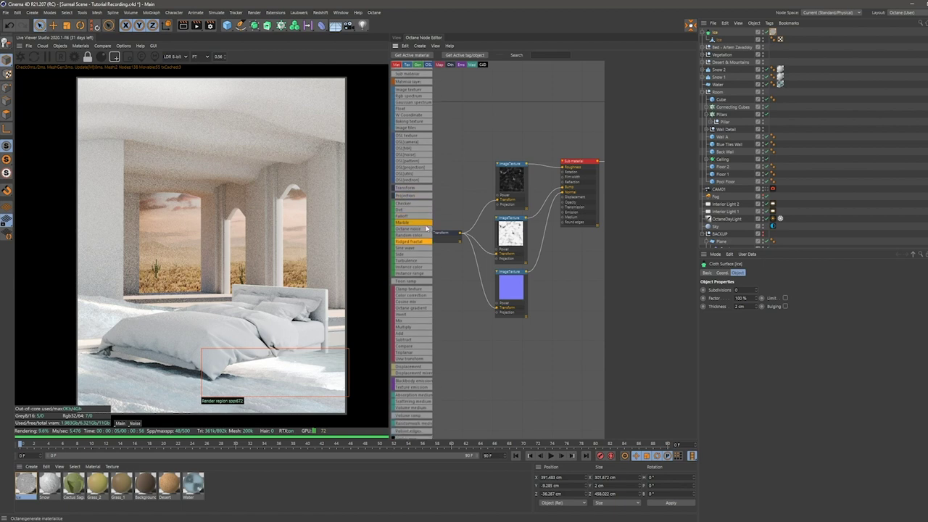
mouse_move(403, 397)
mouse_down()
mouse_move(490, 342)
mouse_move(514, 339)
mouse_up()
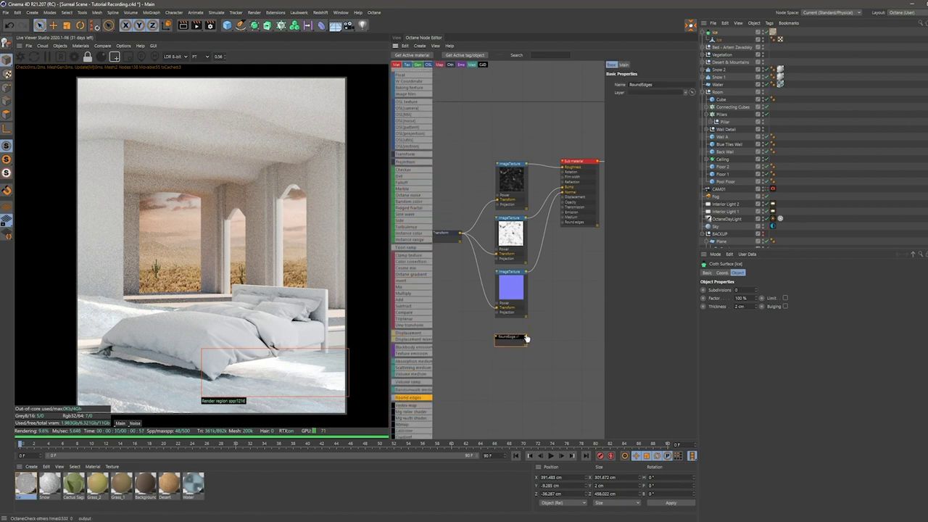
drag(531, 301, 562, 223)
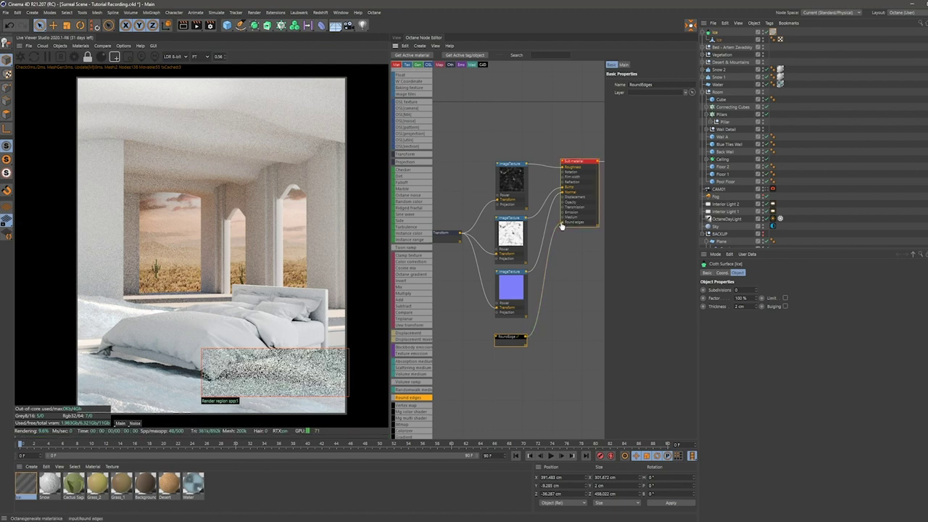
click(626, 65)
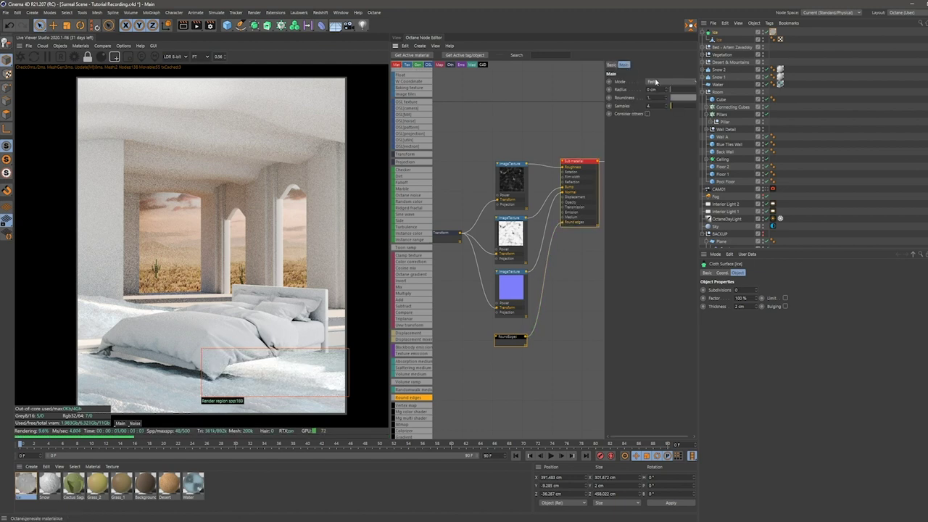
click(655, 81)
click(660, 107)
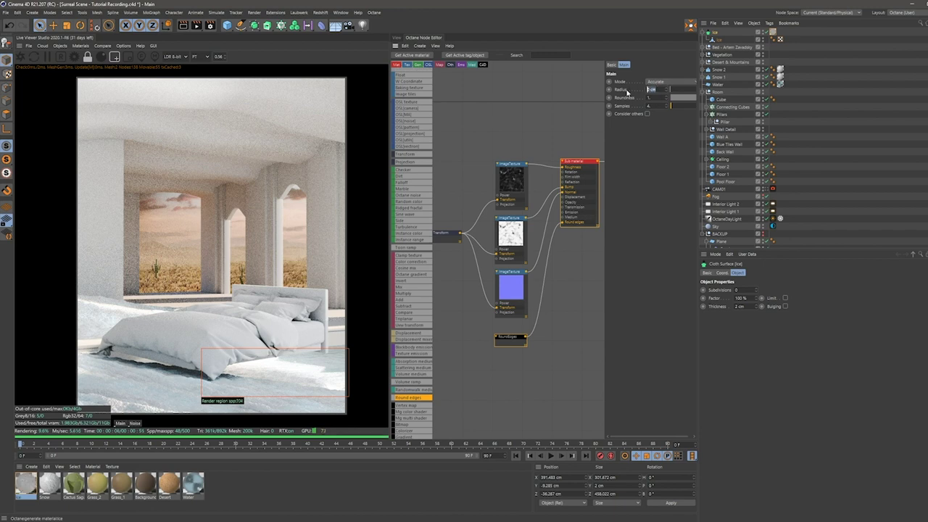
text(1)
key(Return)
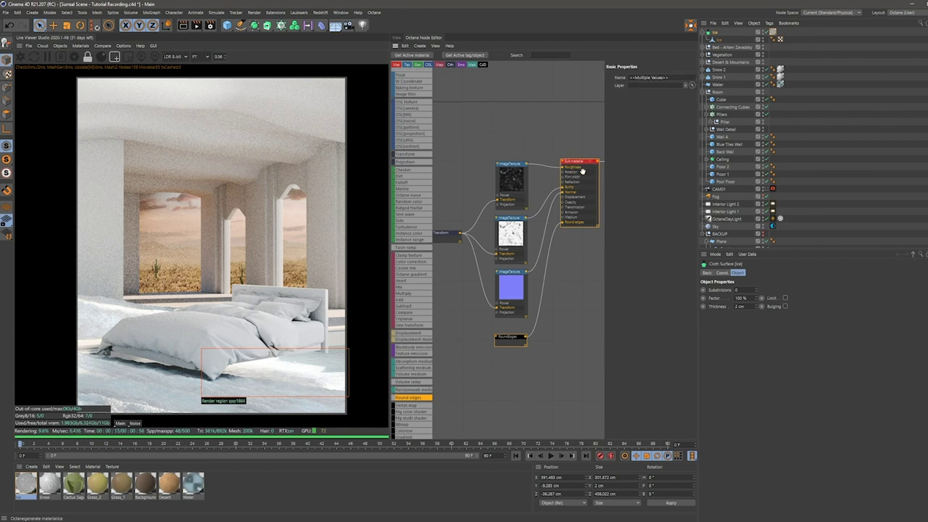
middle_drag(578, 150, 537, 152)
click(547, 213)
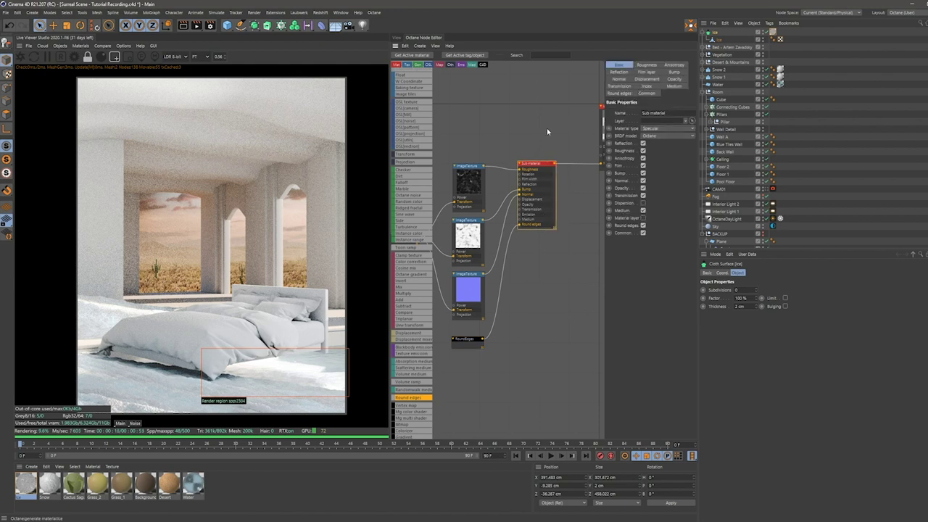
click(396, 37)
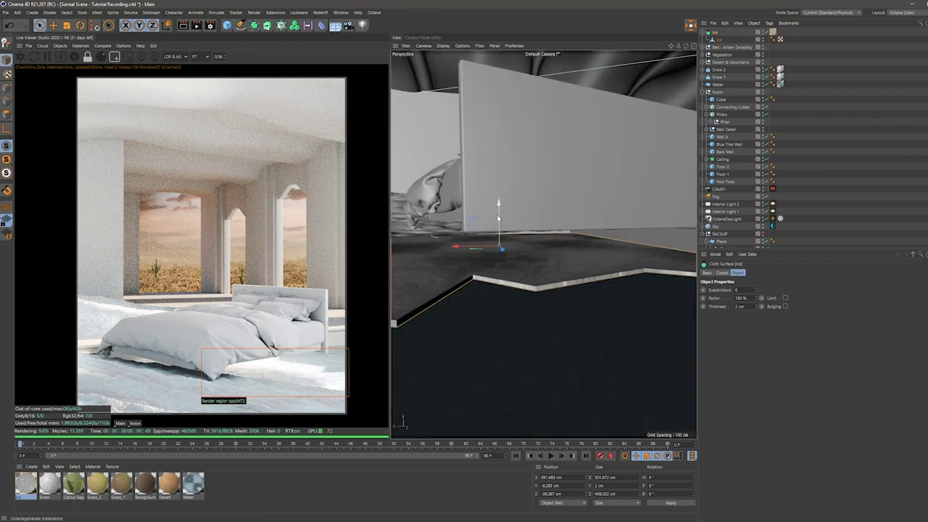
Step: Nudge the Ice slab down along Y to about -11.9 cm
drag(498, 218, 496, 214)
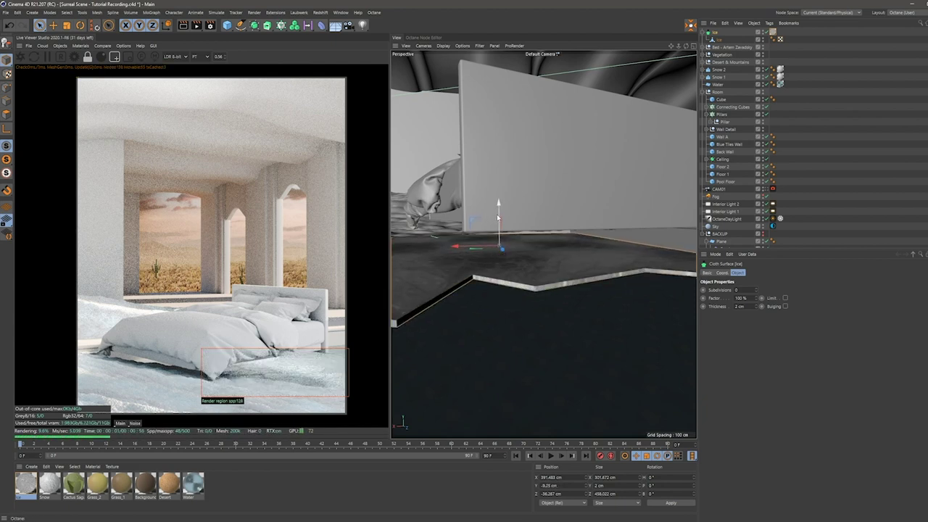
drag(496, 215, 496, 209)
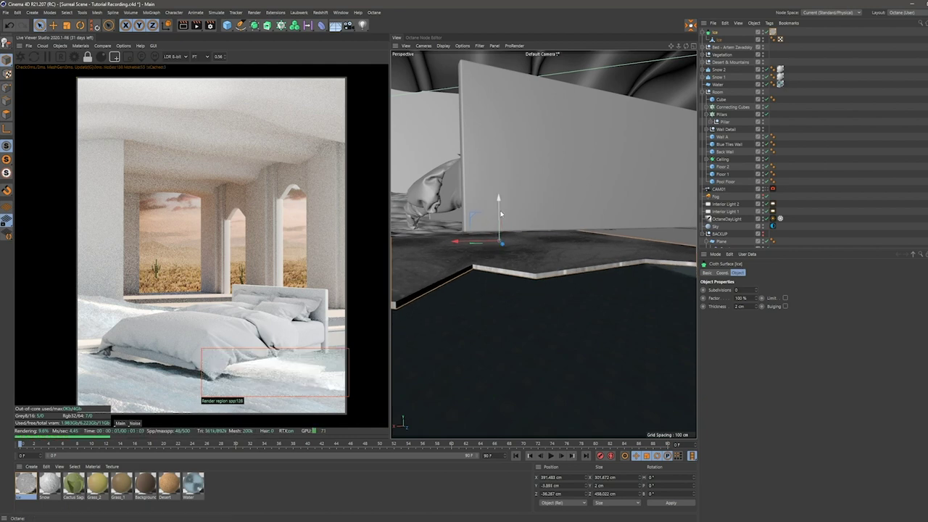
drag(497, 207, 498, 221)
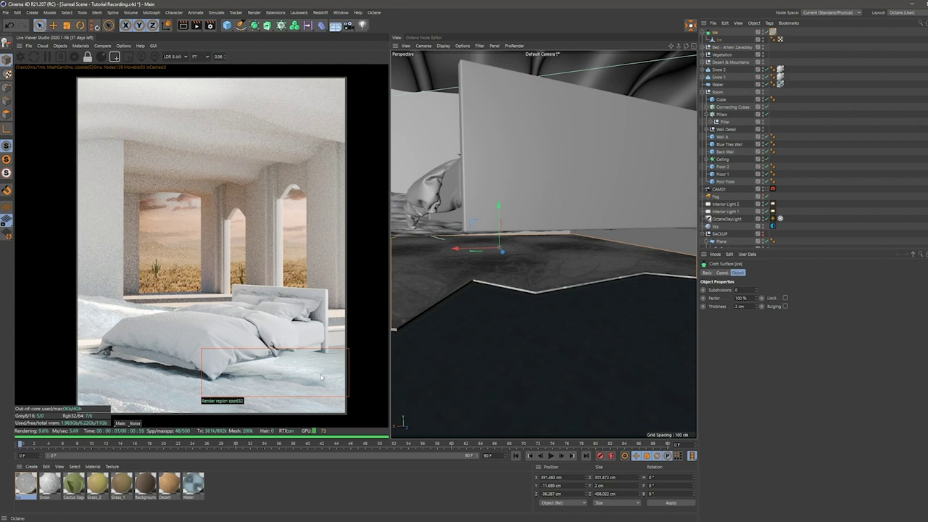
Step: Enlarge the render region, then switch the Live Viewer back to full-frame rendering
drag(356, 405, 195, 336)
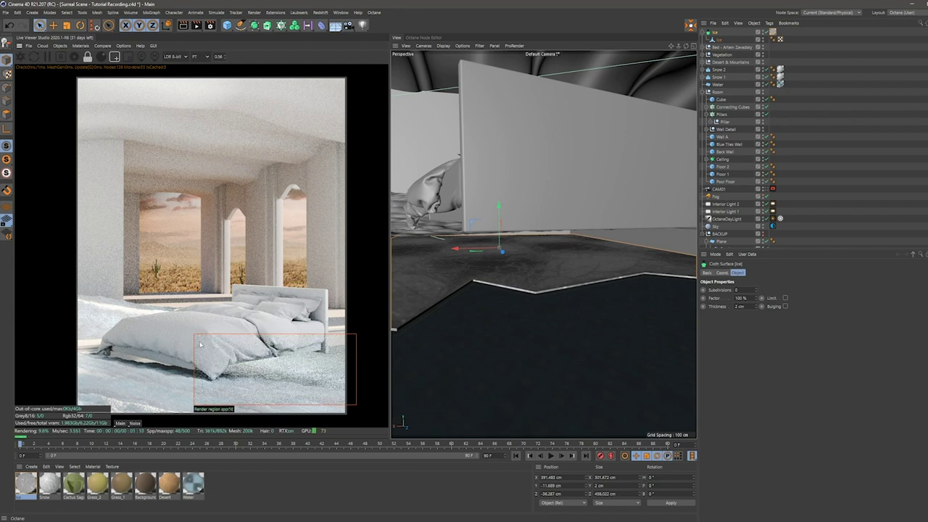
click(115, 56)
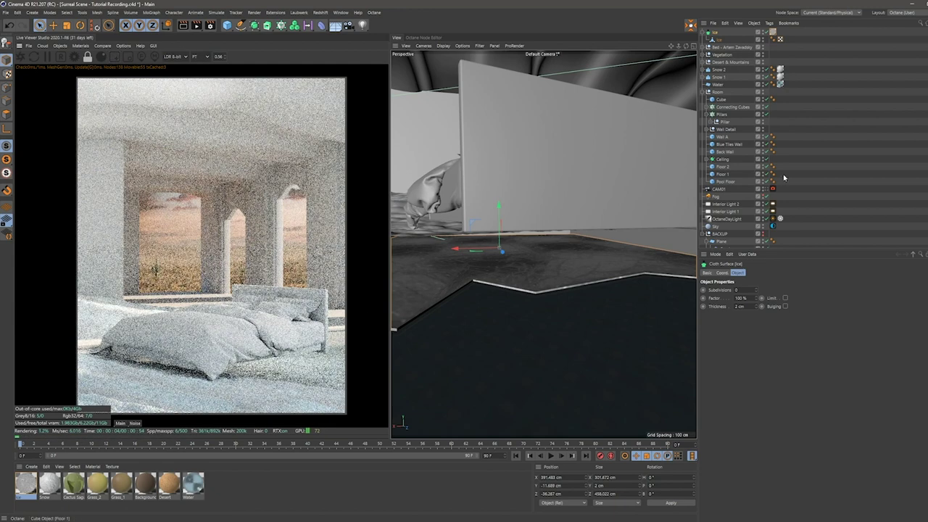
click(783, 177)
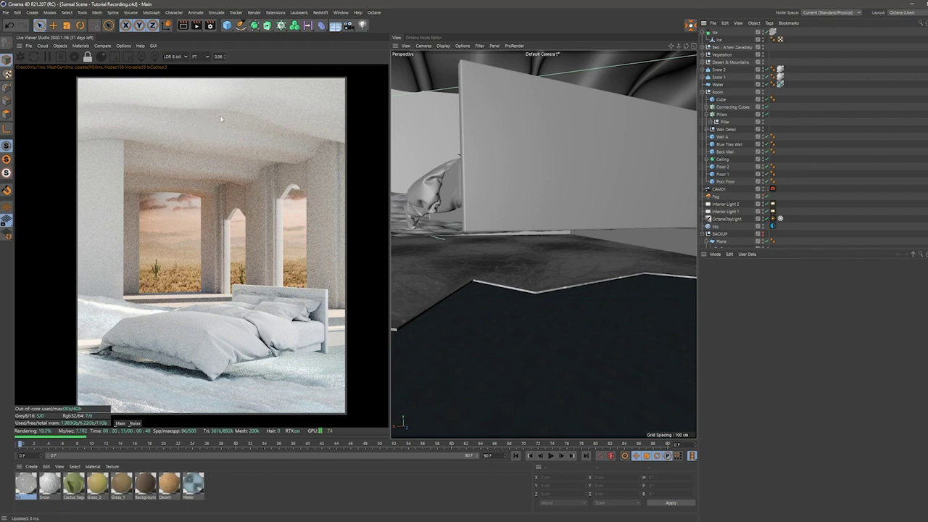
click(80, 46)
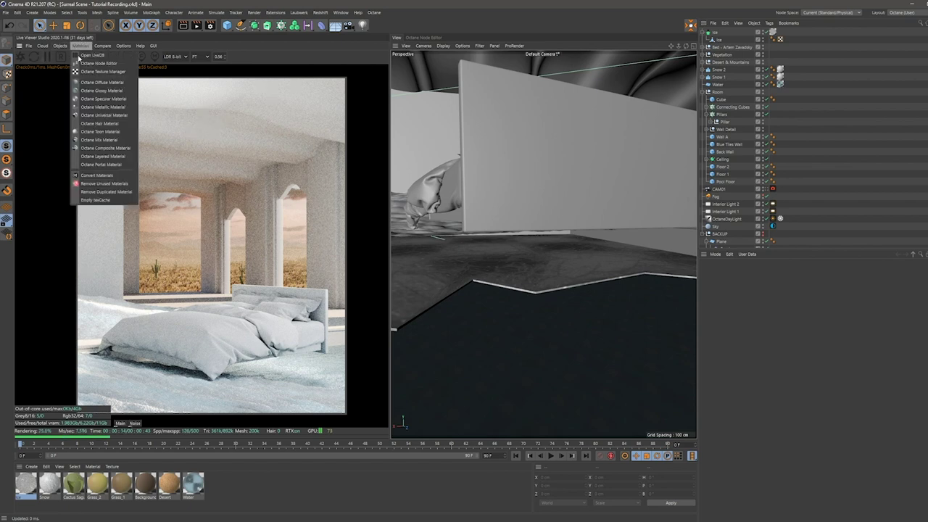
Step: Create a new Octane composite material named Ceiling
click(116, 152)
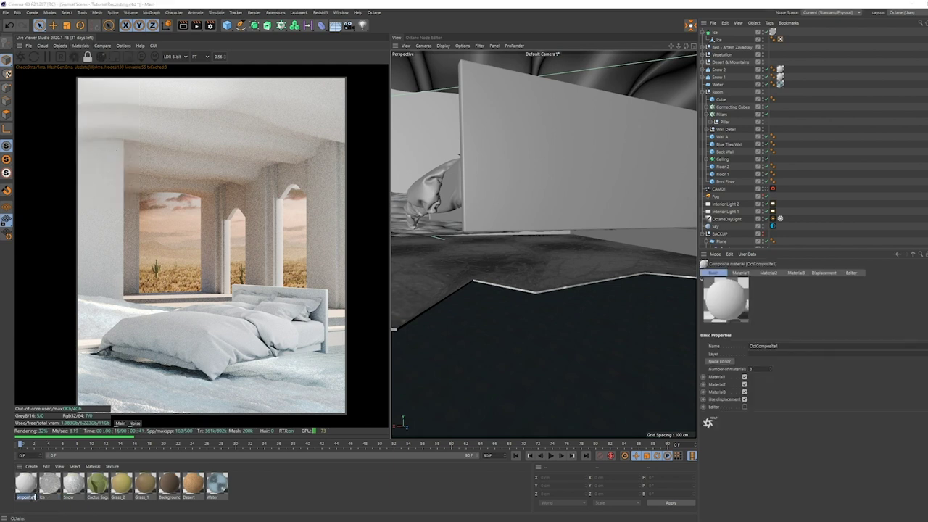
text(Ceiling)
key(Return)
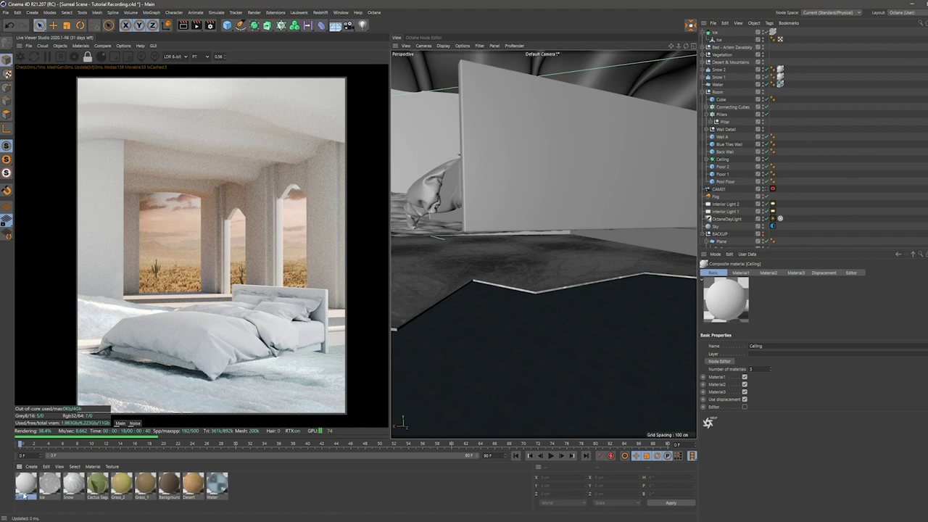
Step: Move Ice between Snow 1 and Water, and apply Ceiling to the Ceiling object
scroll(713, 36, down, 1)
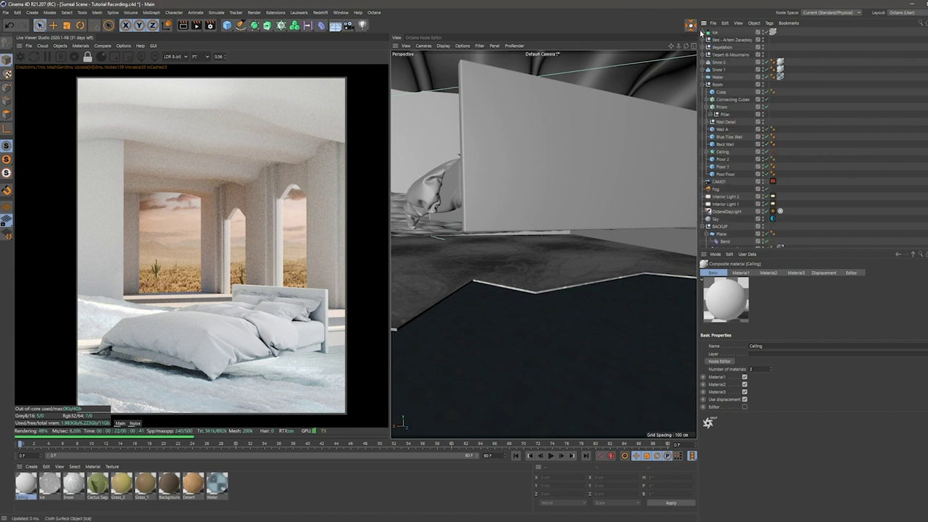
drag(715, 67, 719, 105)
drag(719, 105, 722, 73)
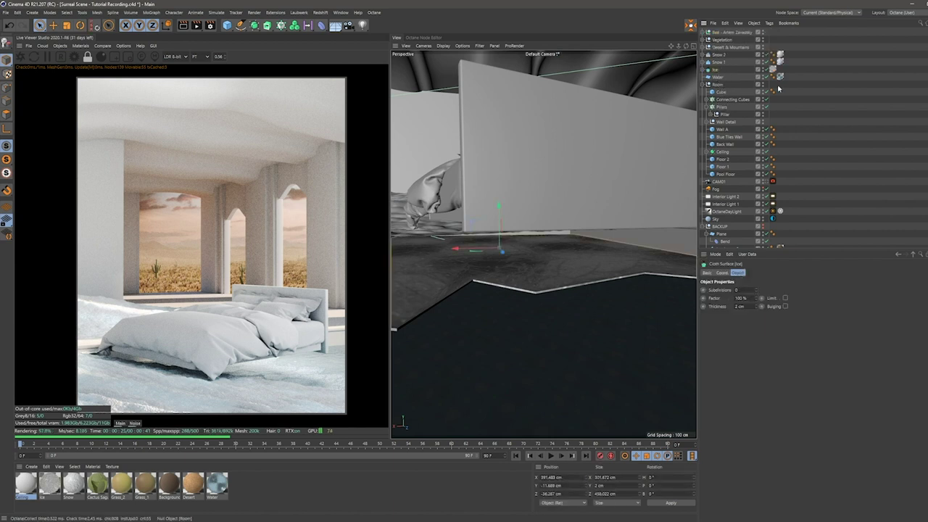
click(803, 91)
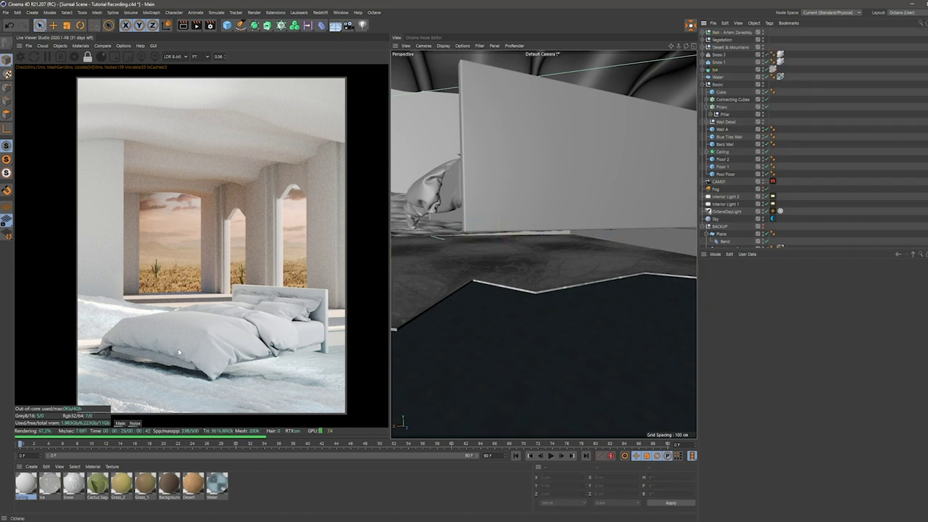
drag(24, 482, 722, 153)
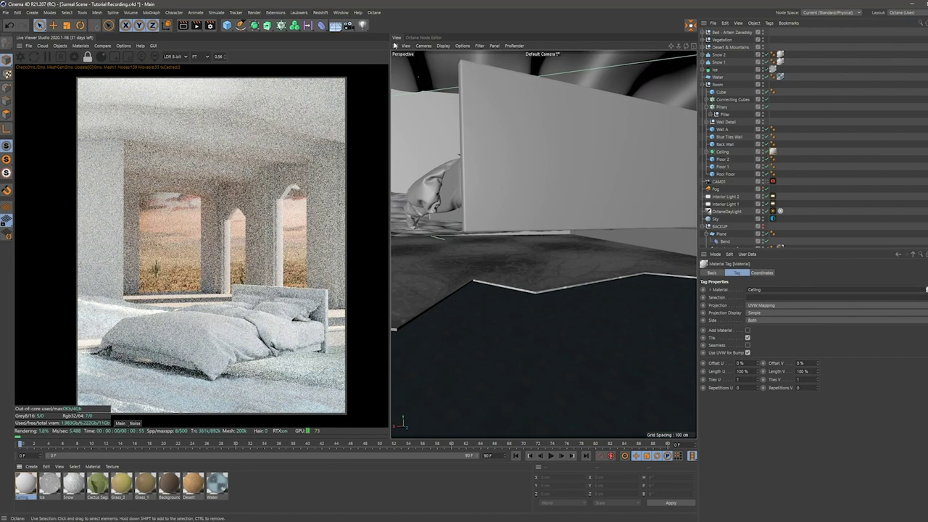
Step: Set the Ceiling composite to one material slot and place a render region over the ceiling
click(409, 38)
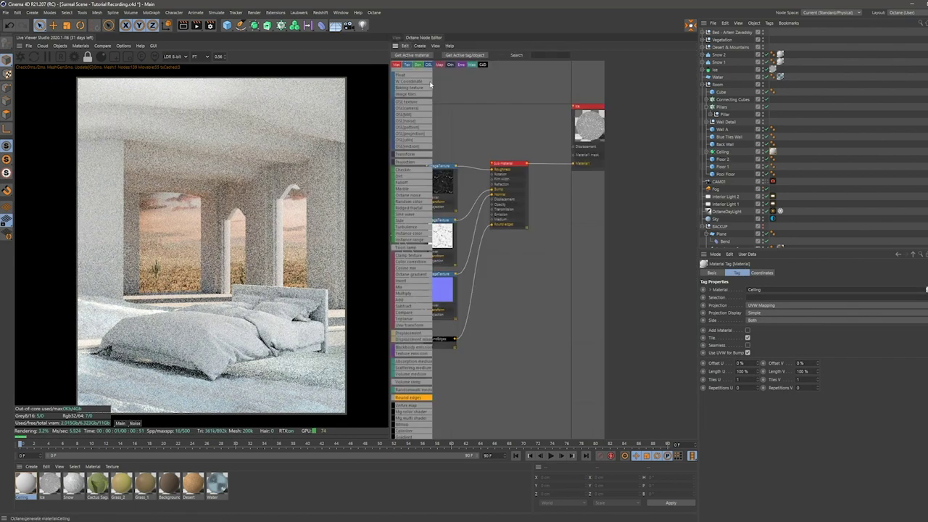
click(504, 148)
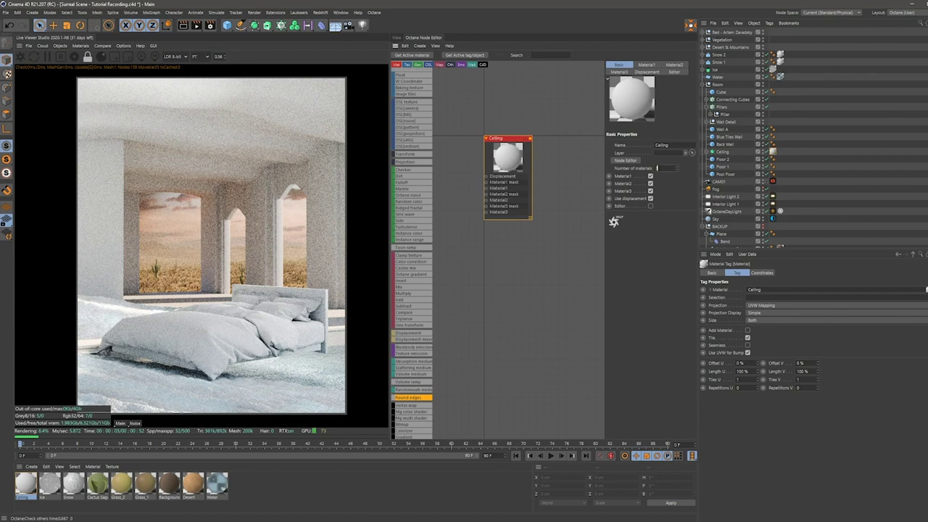
key(Return)
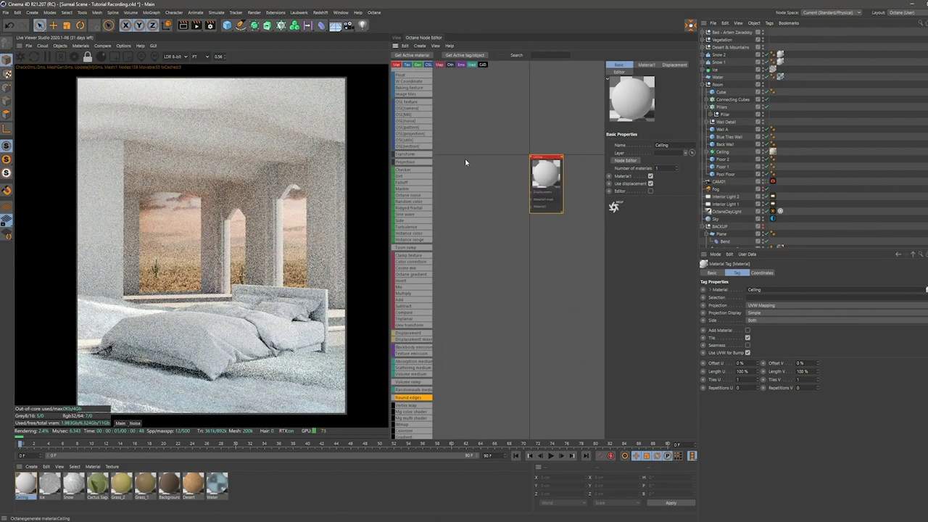
click(115, 57)
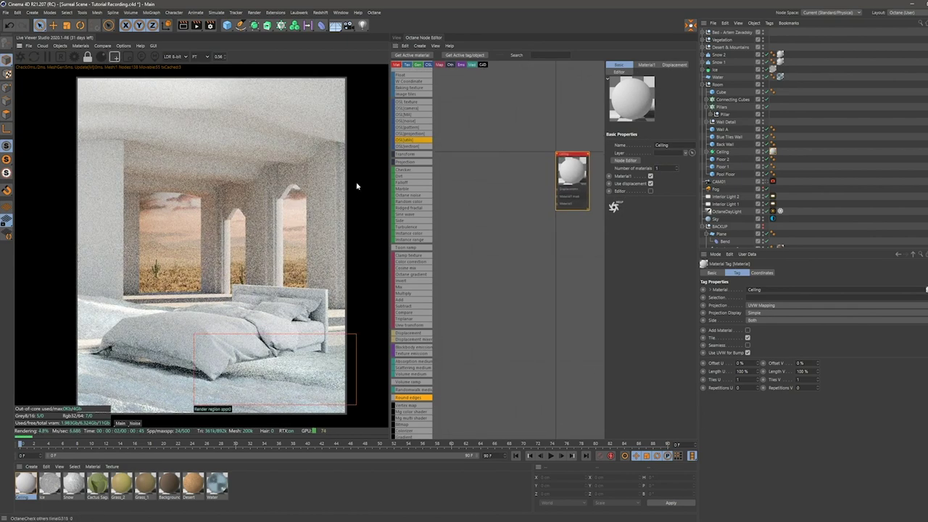
drag(357, 71, 77, 203)
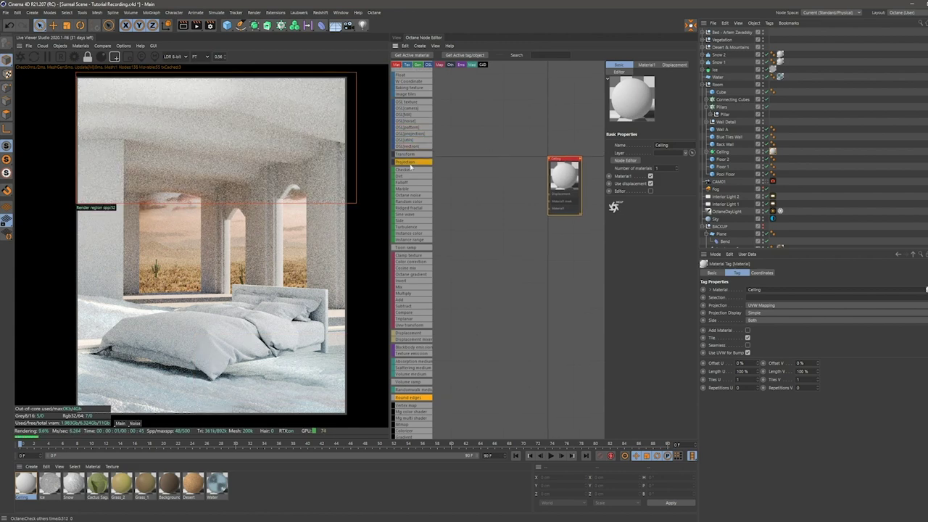
Step: Add a Sub material node and wire it into the Ceiling composite's Material1
scroll(411, 166, up, 2)
scroll(413, 127, up, 1)
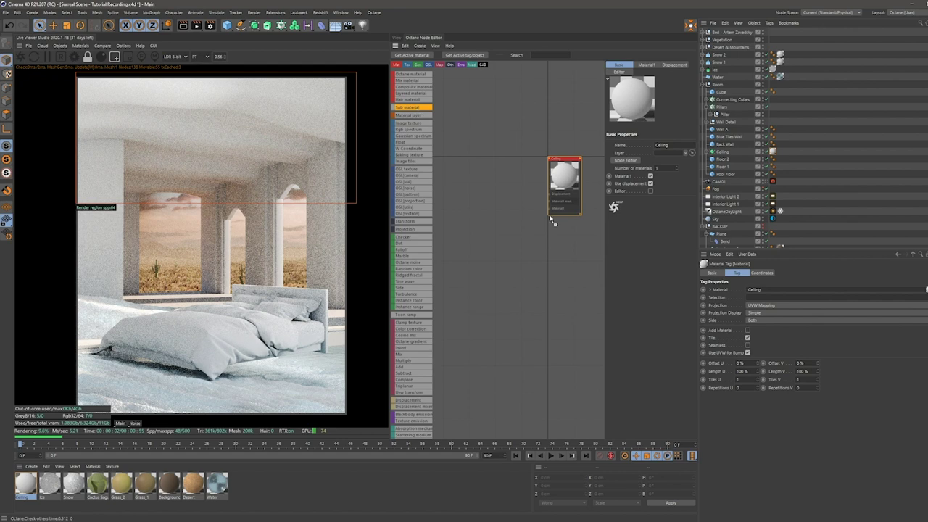
drag(549, 210, 511, 208)
click(523, 218)
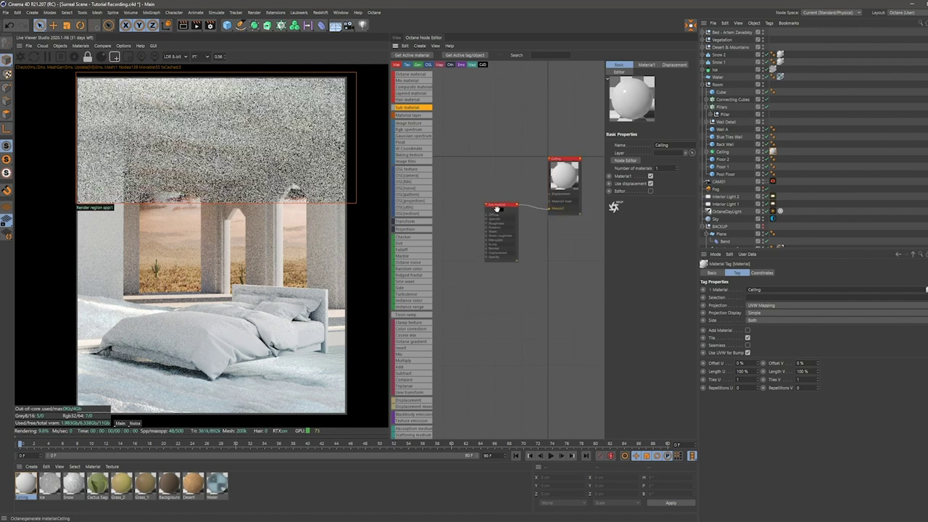
click(492, 191)
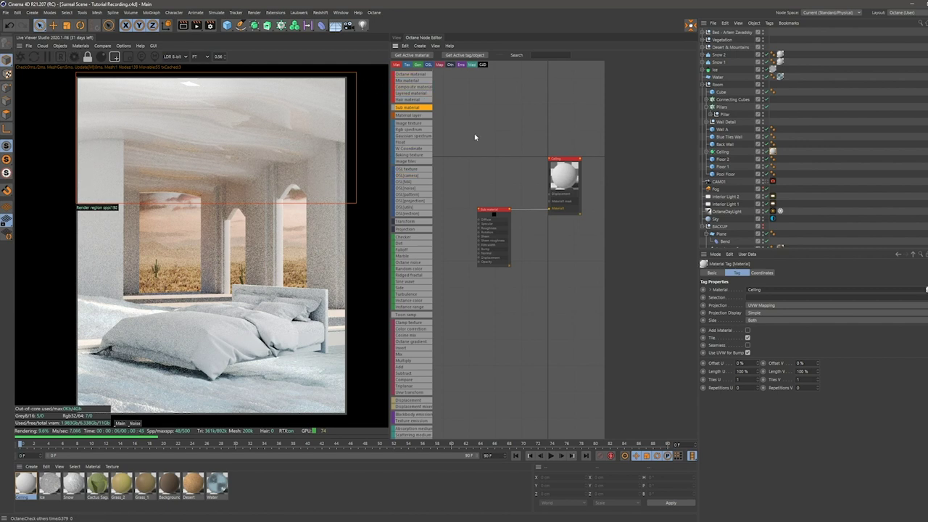
scroll(508, 195, up, 2)
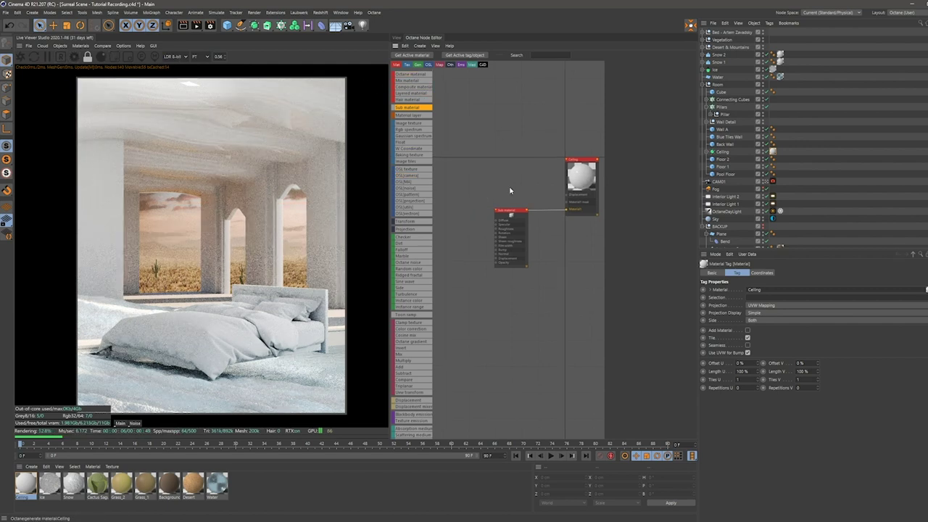
scroll(512, 197, up, 1)
Step: Set the Ceiling sub material's index to 1.35
click(506, 220)
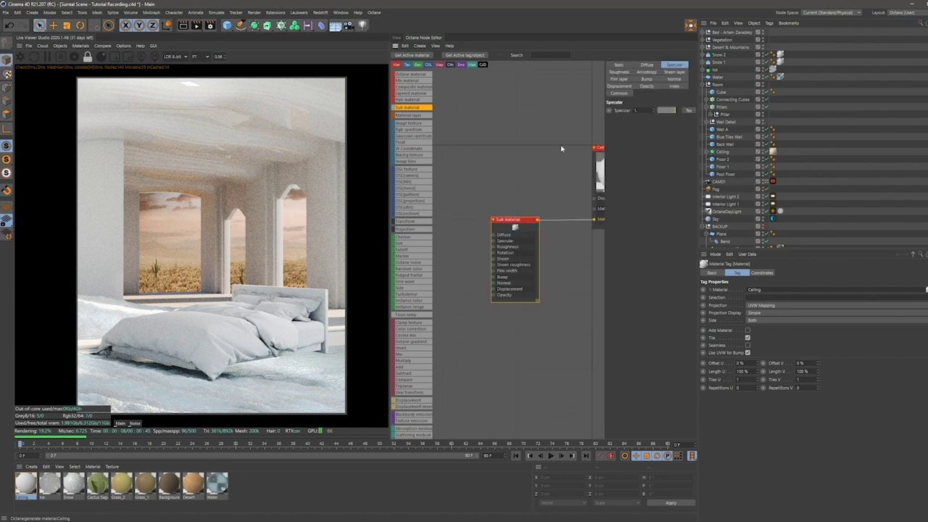
click(671, 86)
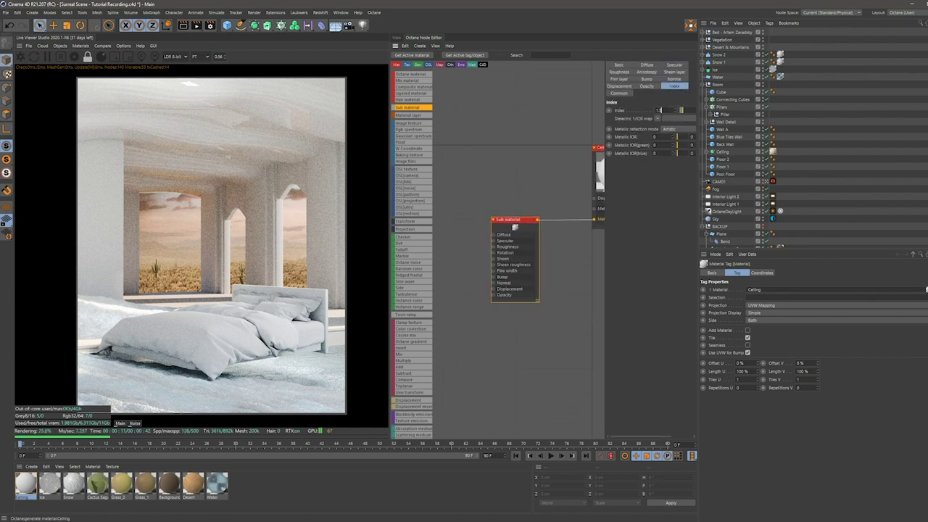
text(.35)
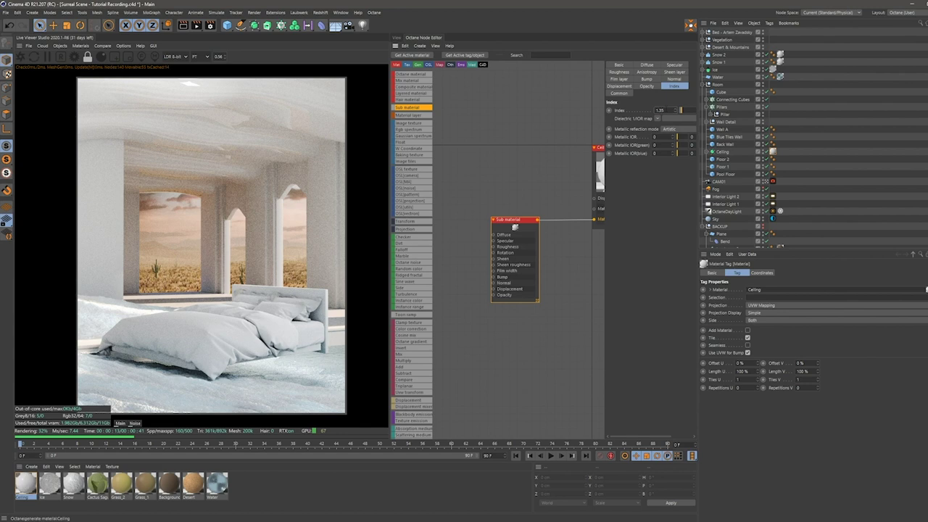
key(Return)
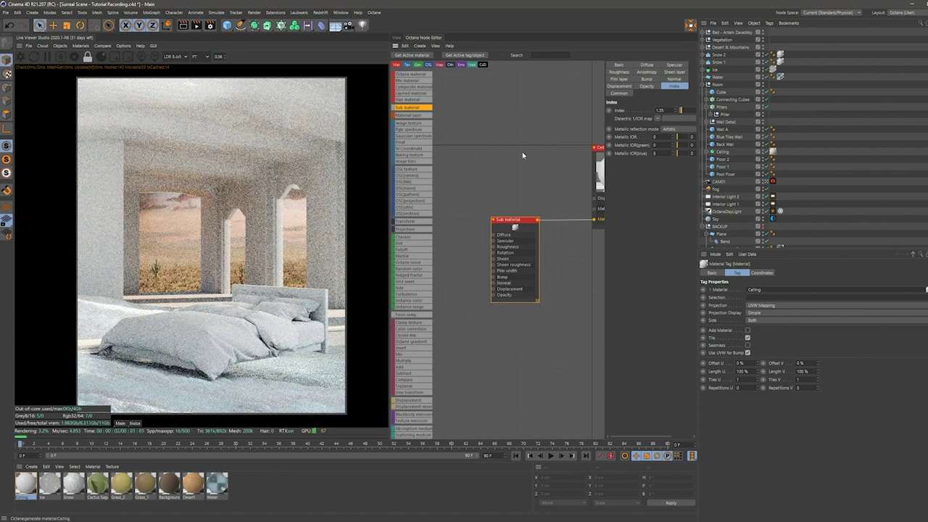
click(521, 152)
Step: Wire the Concrete roughness and normal textures into the sub material's Roughness and Normal inputs
scroll(518, 167, down, 2)
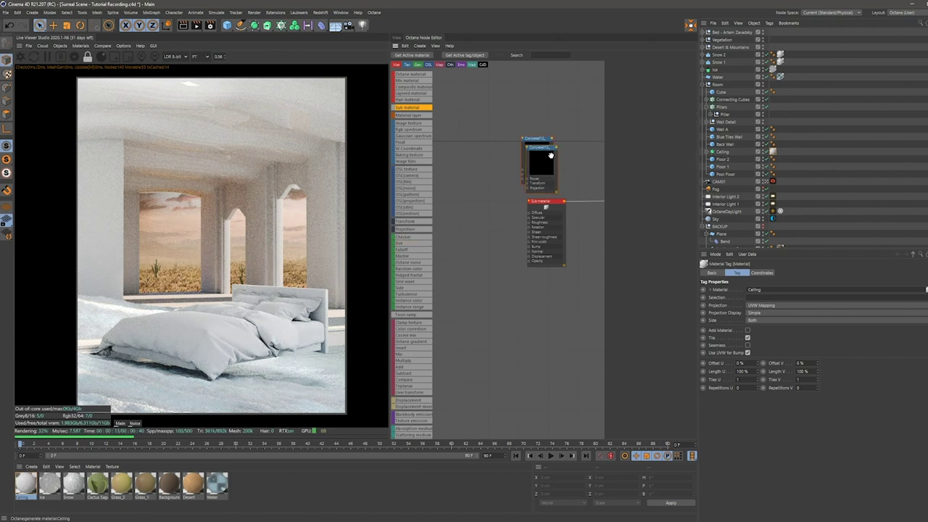
mouse_move(502, 199)
mouse_down()
mouse_move(486, 255)
mouse_move(492, 268)
mouse_move(528, 251)
mouse_up()
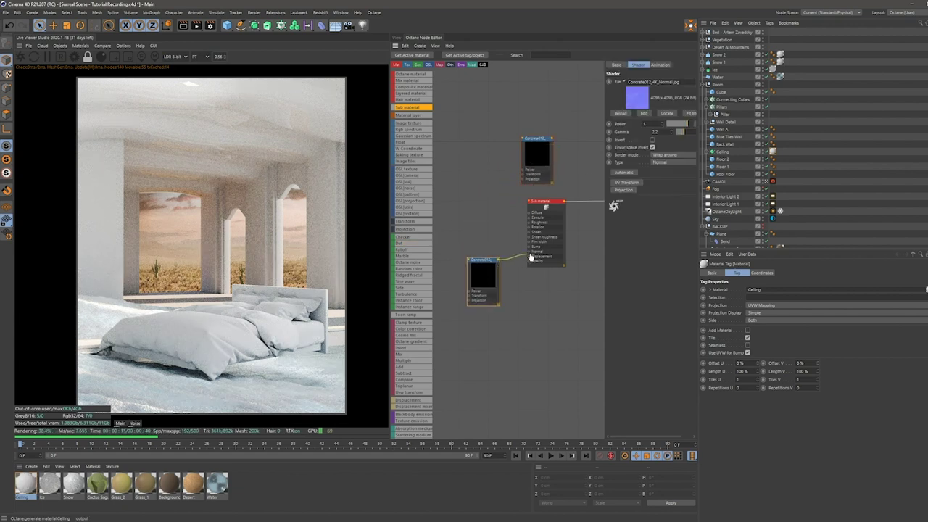
click(543, 153)
drag(543, 153, 489, 209)
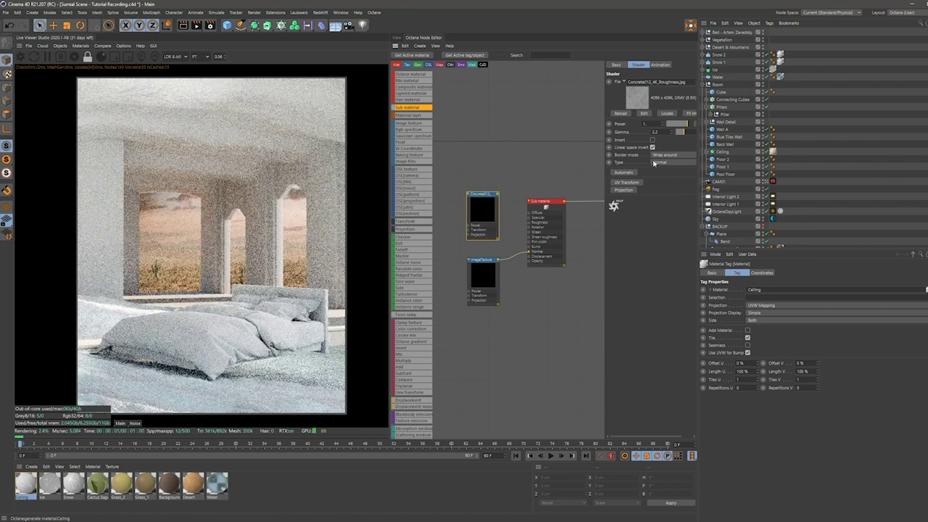
click(659, 162)
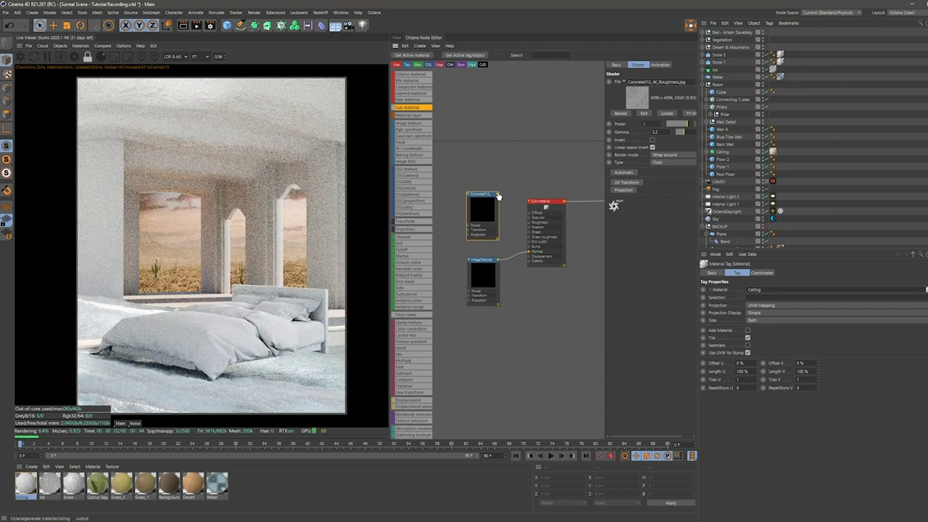
drag(498, 195, 529, 222)
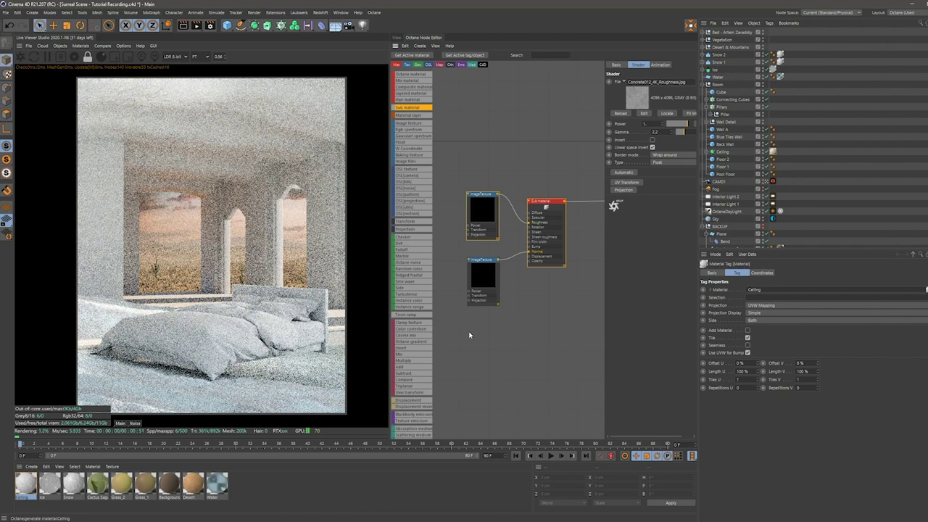
middle_drag(486, 337, 521, 334)
click(114, 56)
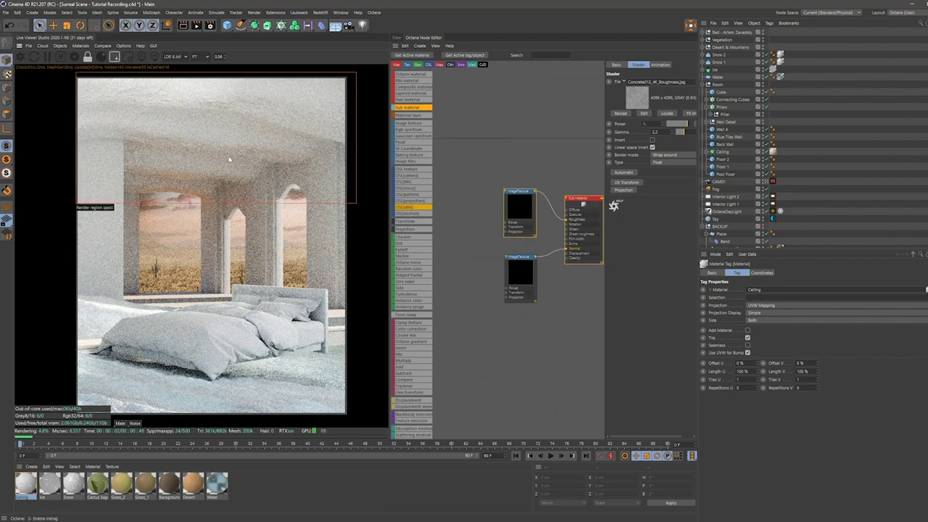
shift+click(520, 272)
Step: Add a shared Box texture projection to both concrete textures
right_click(520, 222)
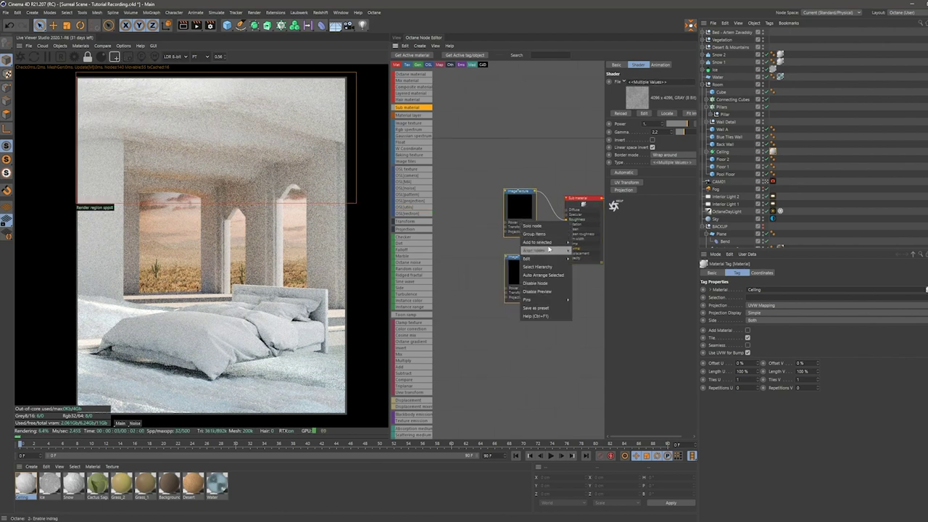
click(582, 250)
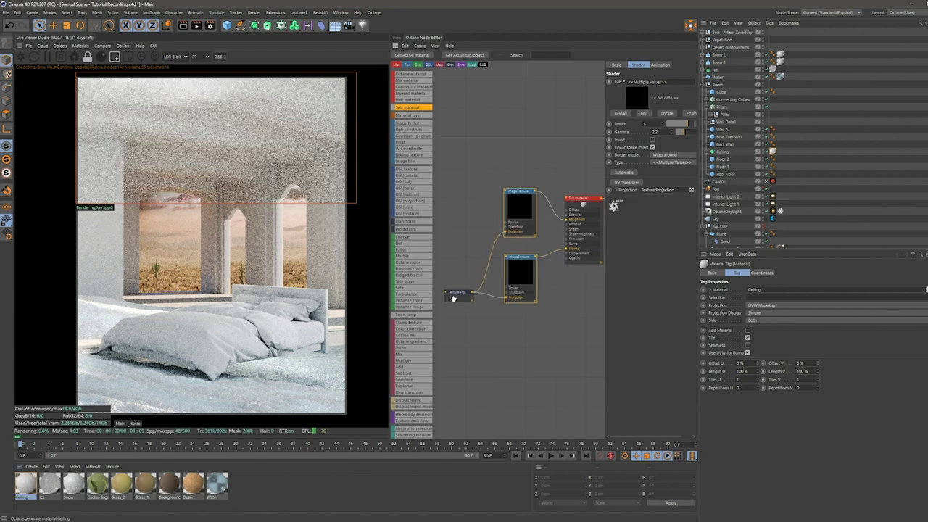
click(658, 81)
click(664, 91)
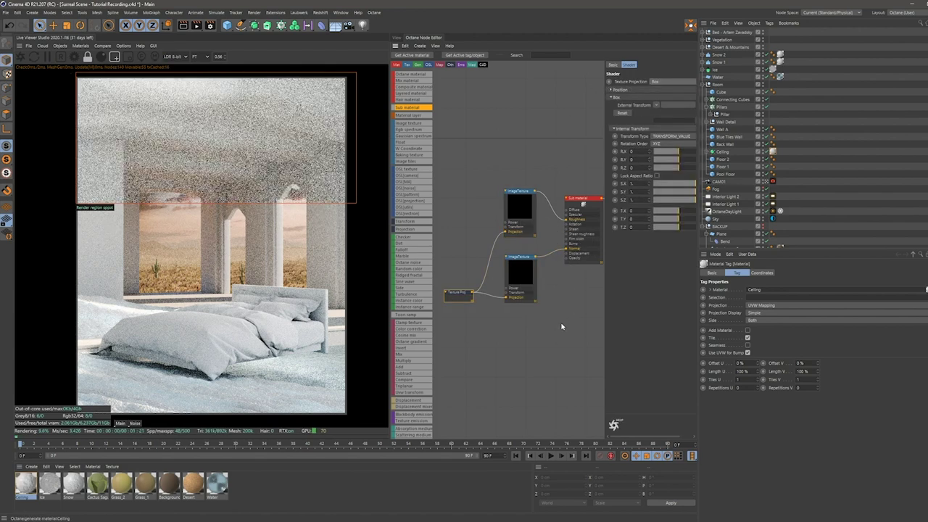
click(528, 262)
Step: Add a shared Transform to both concrete textures with scale 0.5
shift+click(523, 210)
right_click(525, 208)
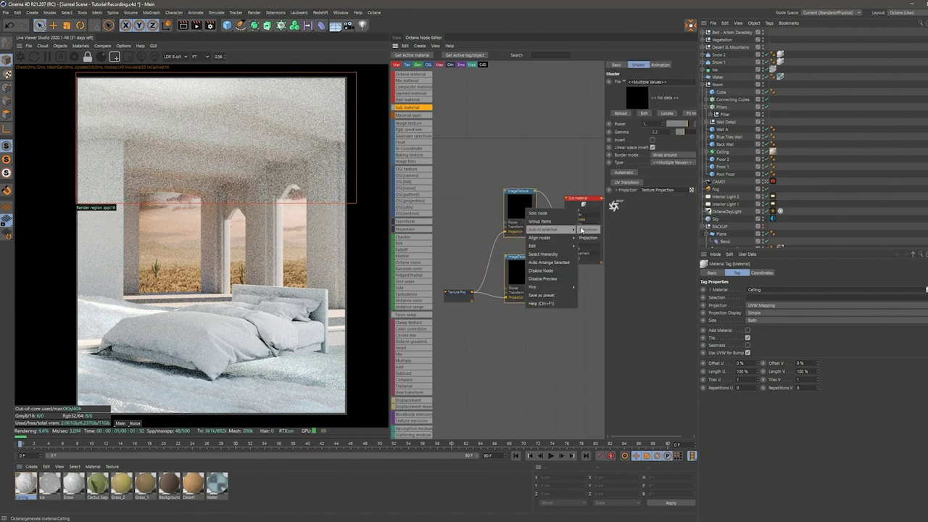
click(568, 227)
drag(456, 290, 451, 275)
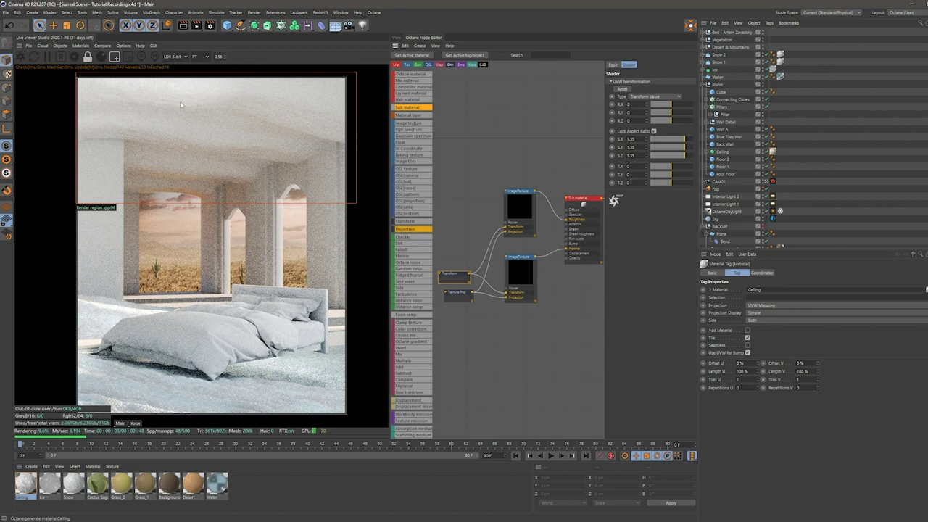
click(449, 275)
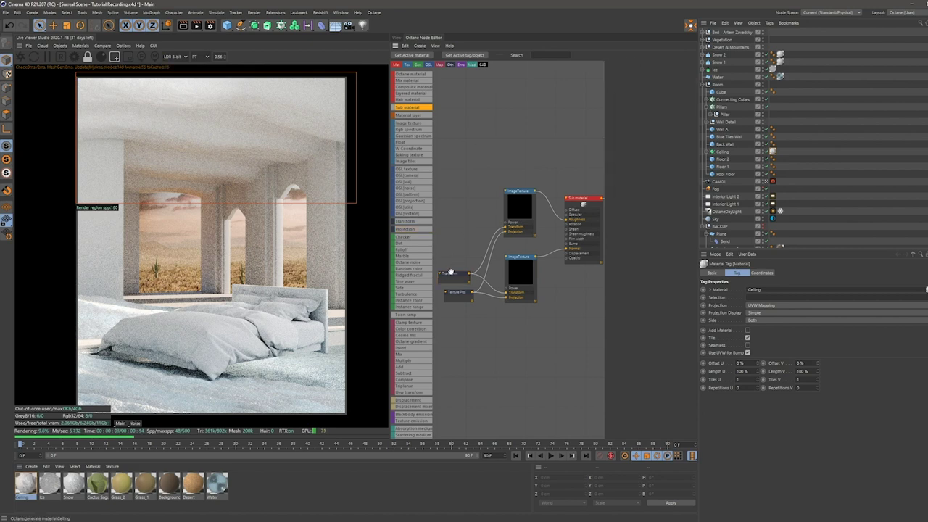
double_click(629, 138)
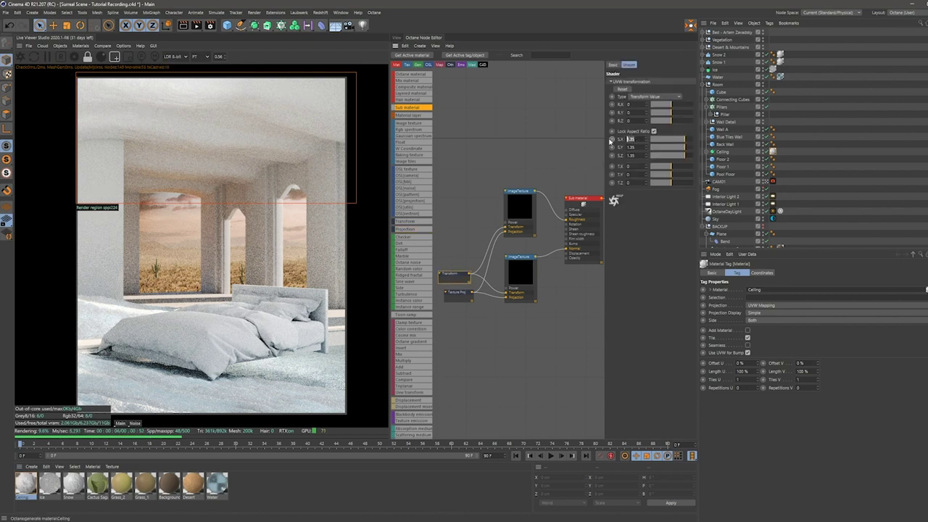
text(0.5)
key(Return)
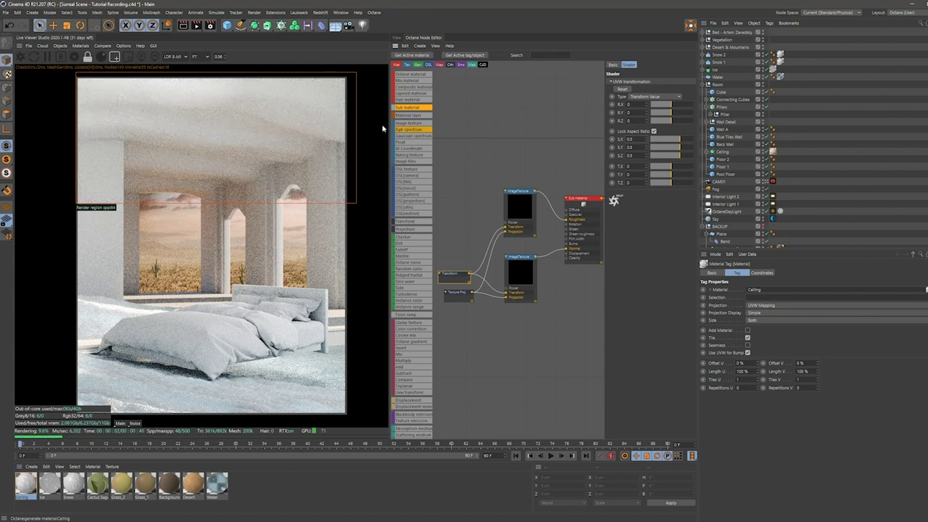
Step: Set the Ceiling sub material's specular to 0.6 and return to Perspective view
scroll(488, 165, down, 3)
scroll(489, 165, down, 1)
click(533, 203)
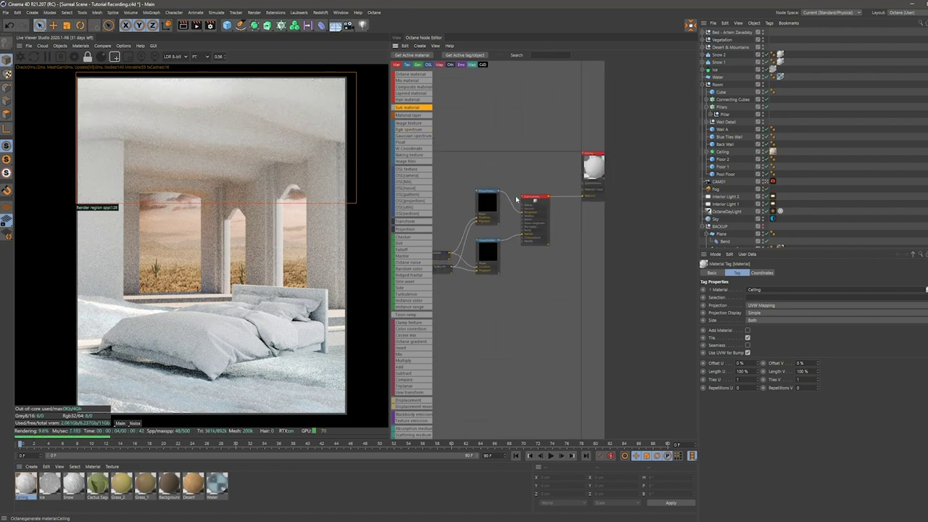
click(674, 65)
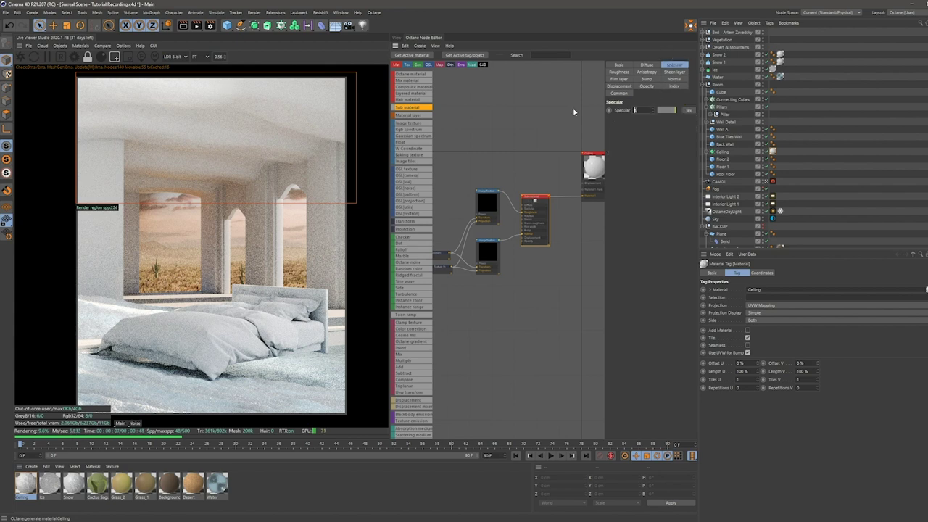
key(Return)
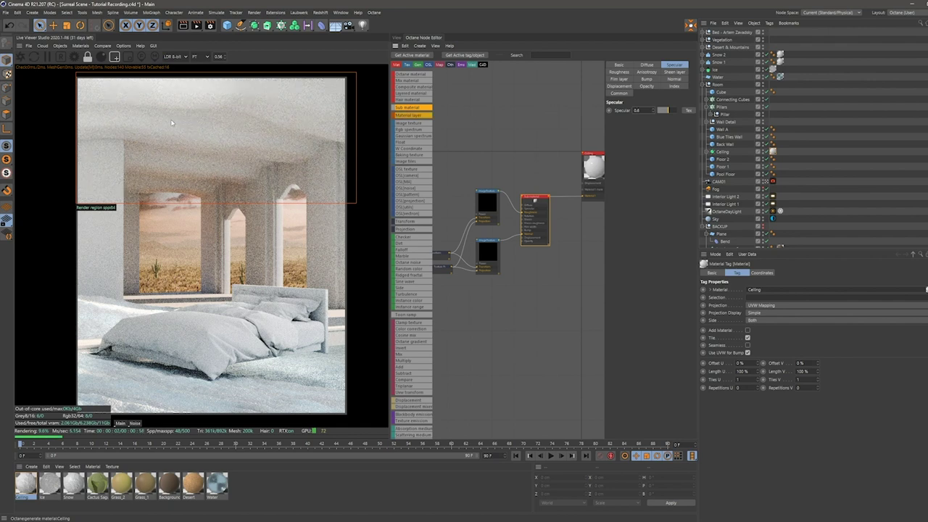
click(395, 38)
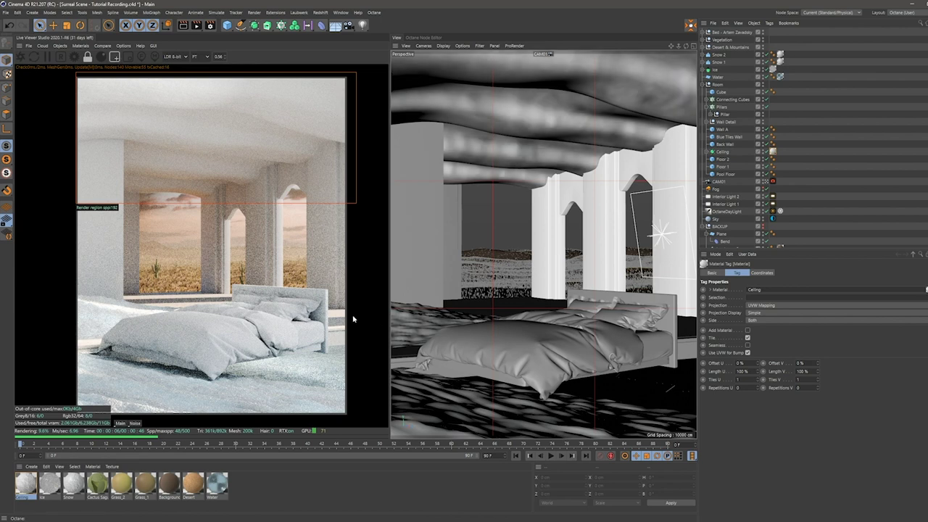
Step: Draw a smaller Live Viewer render region over the room's centre, deselect, and bring up Octane material types
drag(352, 316, 183, 118)
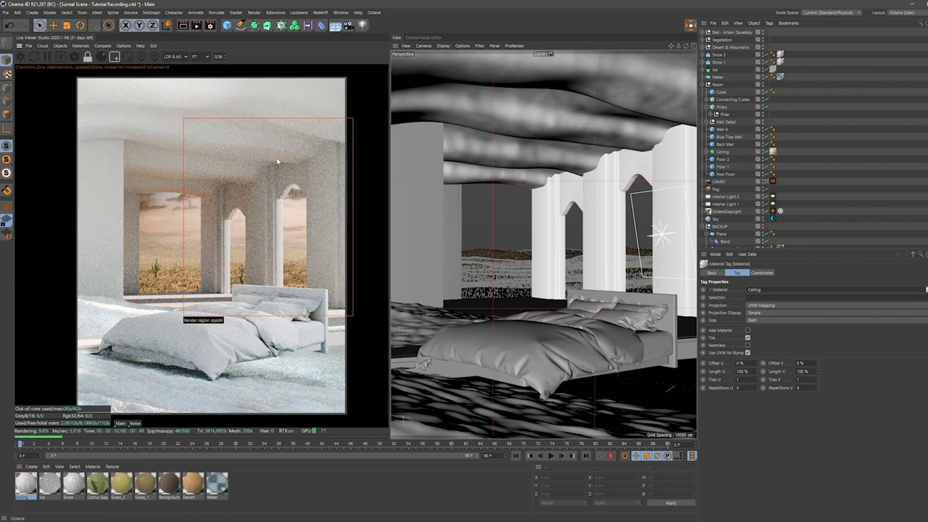
click(822, 112)
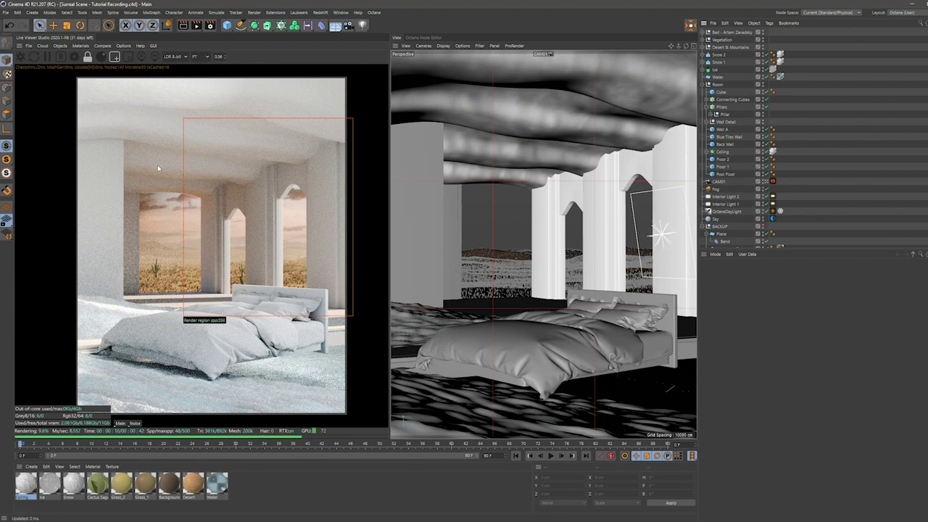
click(60, 46)
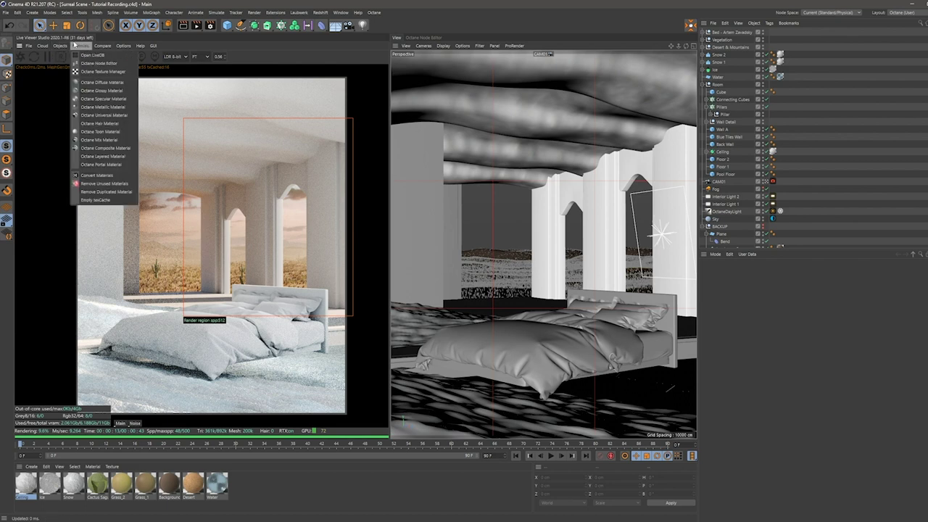